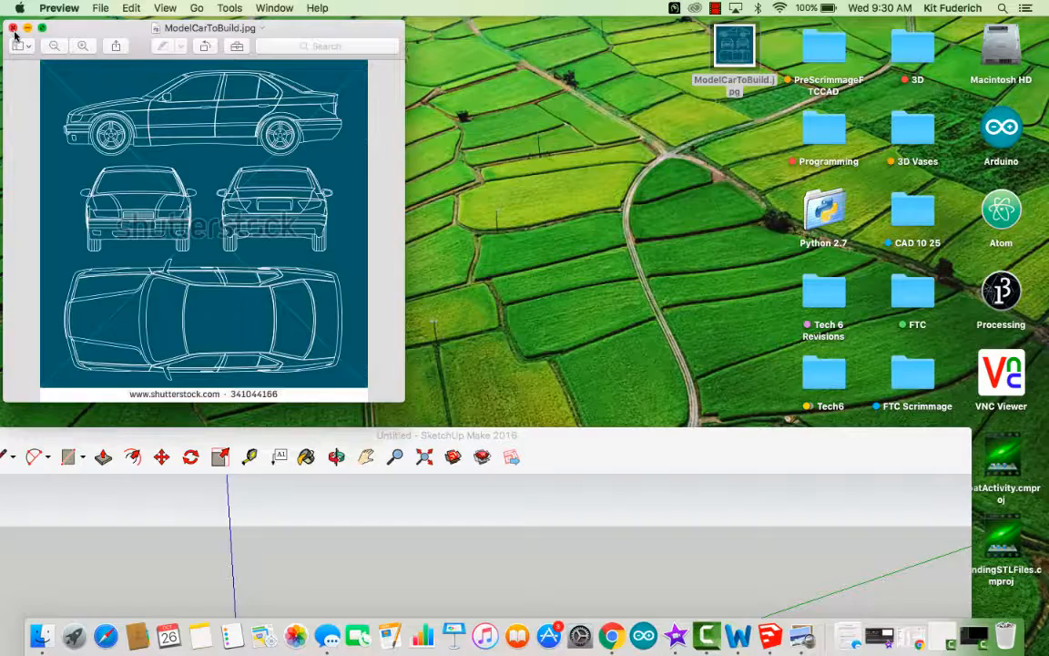
Step: Close the ModelCarToBuild.jpg preview and move the SketchUp window up into full view
left_click(12, 28)
left_click_drag(319, 438, 499, 157)
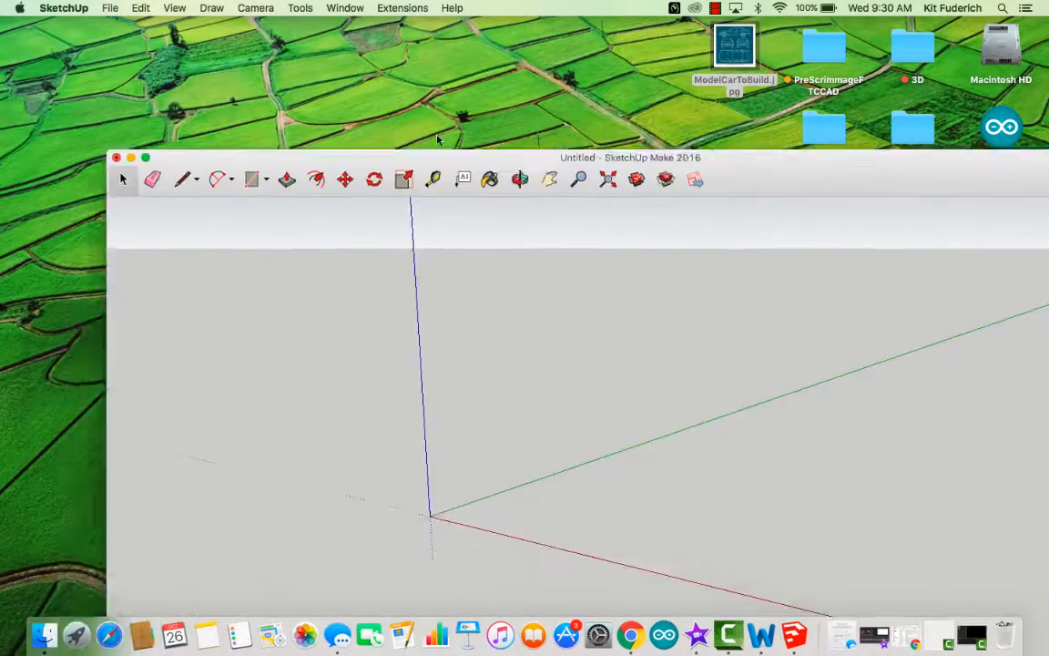
mouse_move(438, 139)
left_mouse_down()
mouse_move(352, 68)
mouse_move(352, 55)
left_mouse_up()
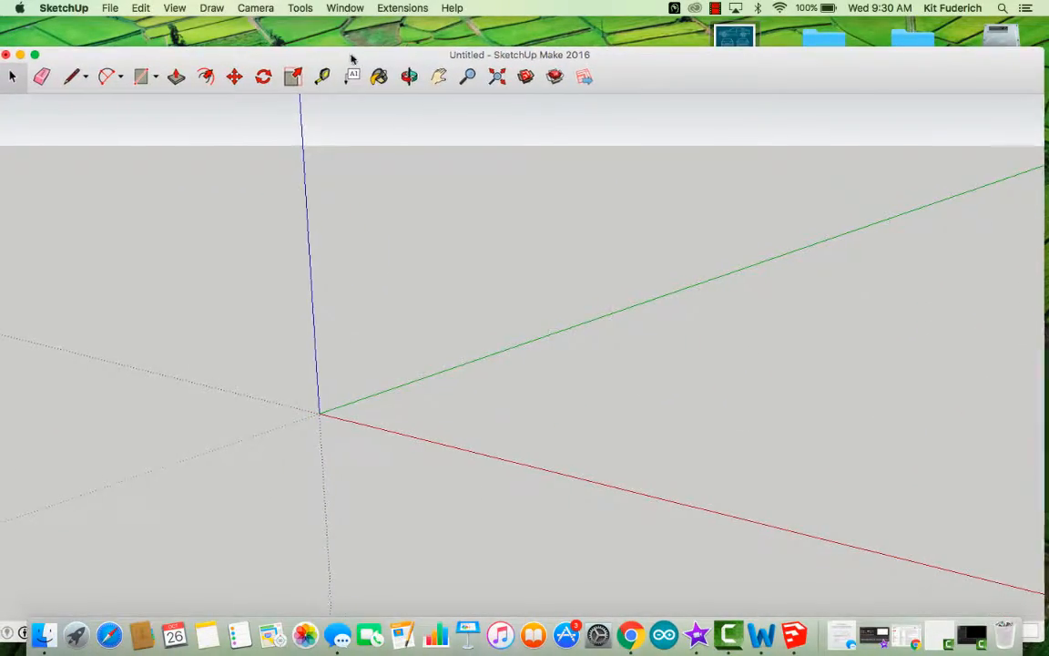
double_click(351, 57)
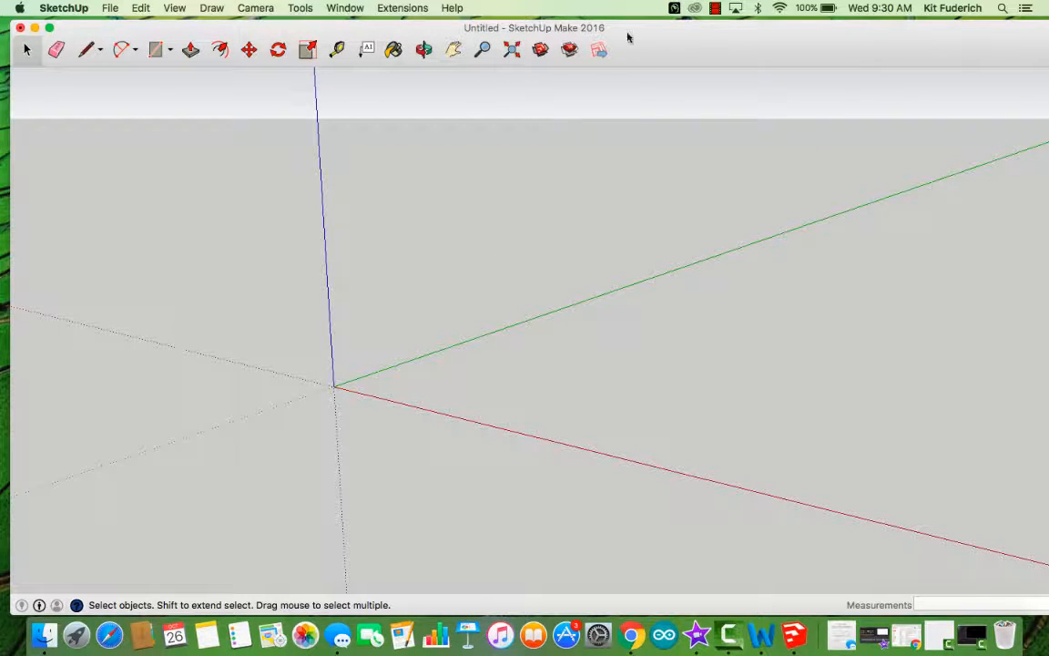
Step: Open ModelCarToBuild.jpg from the desktop to view the car blueprint, and return to the SketchUp window
left_click_drag(628, 37, 579, 217)
double_click(734, 45)
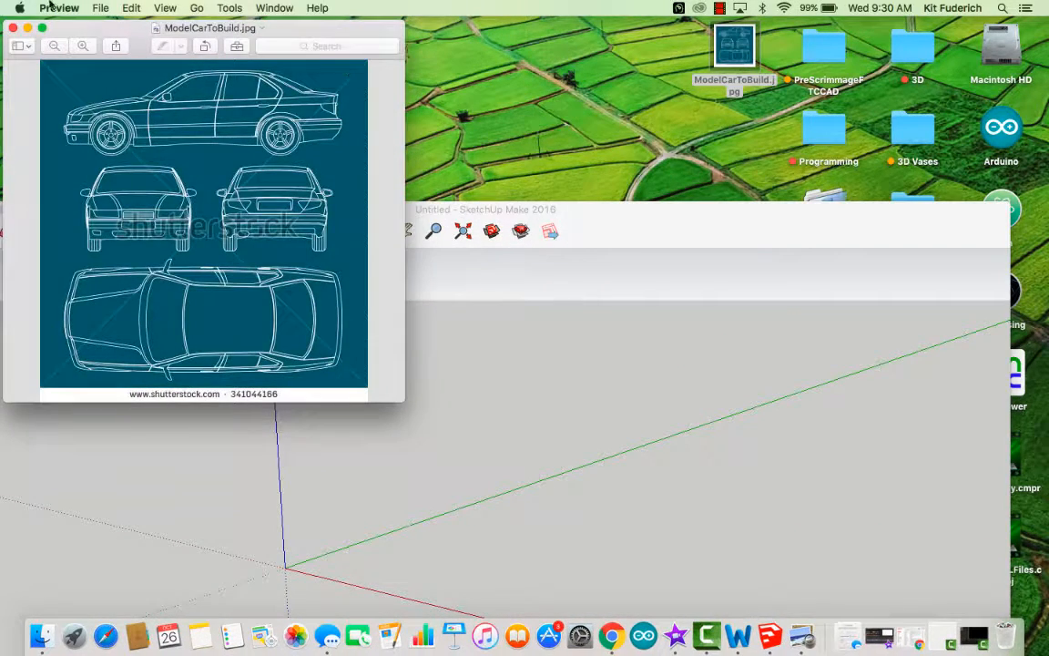
left_click(13, 29)
left_click_drag(440, 219, 471, 44)
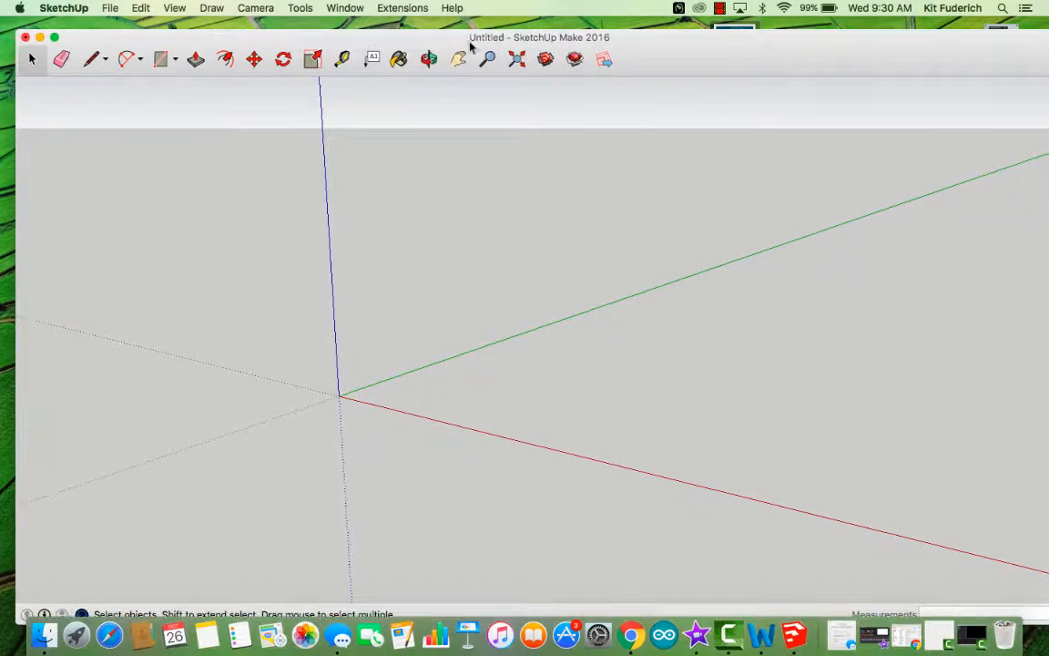
Step: Import ModelCarToBuild.jpg from the Desktop as an image and place it on the ground plane with its corner at the origin
left_click(110, 8)
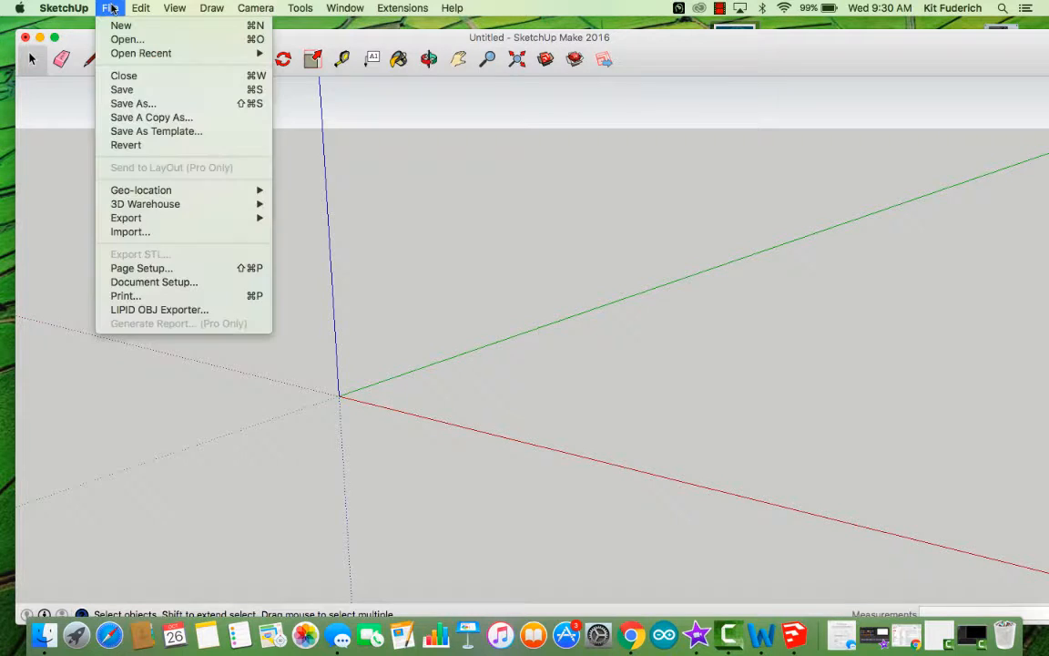
left_click(200, 231)
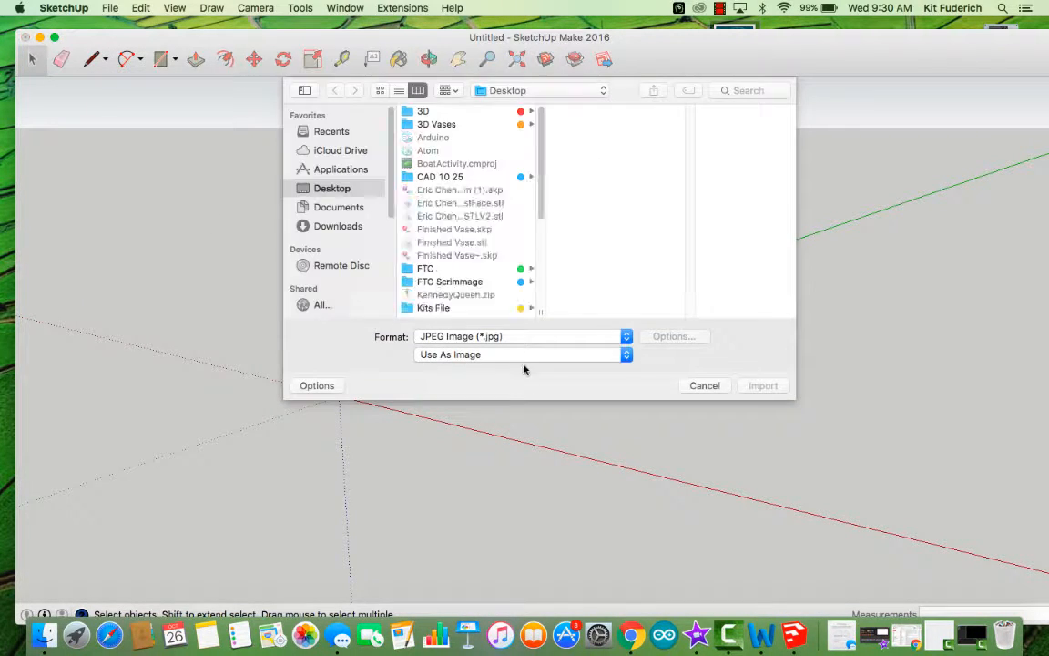
scroll(460, 273, "down", 2)
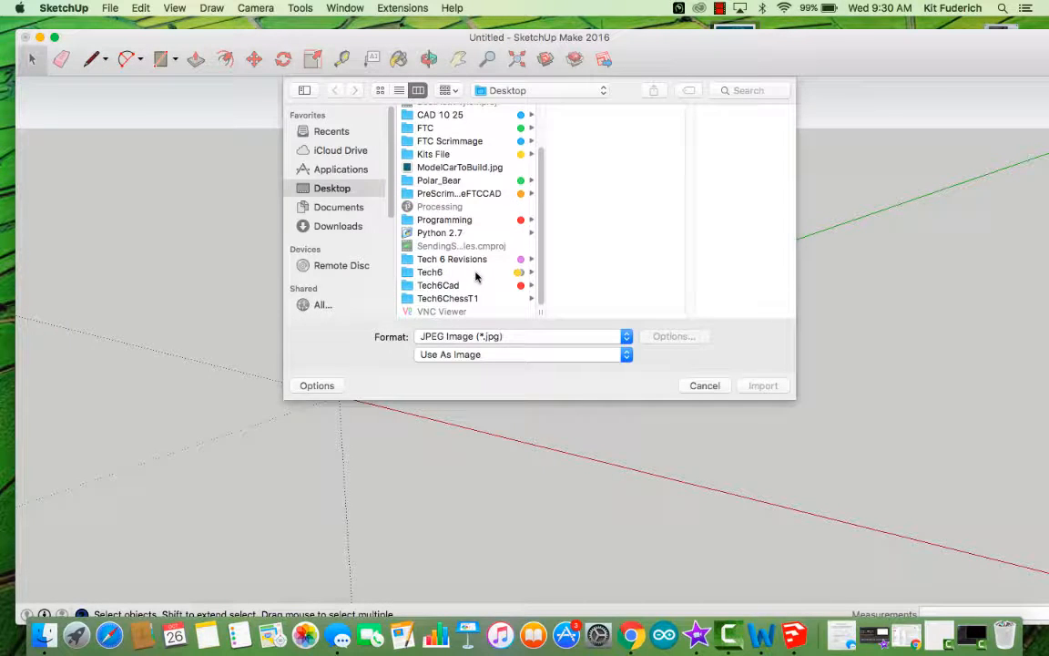
scroll(492, 218, "up", 3)
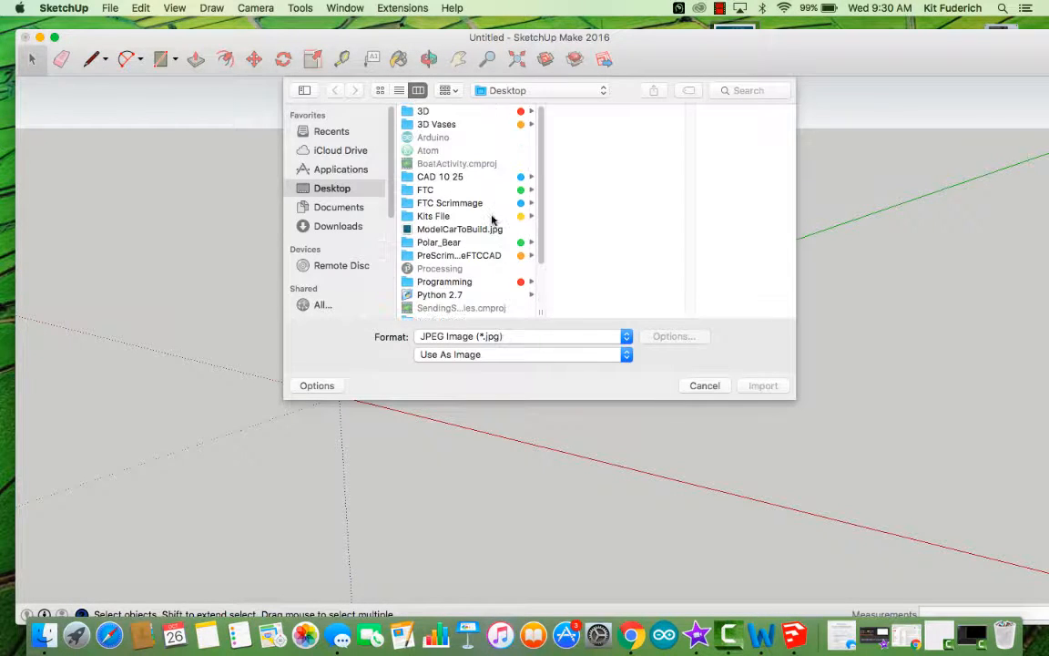
scroll(495, 222, "down", 3)
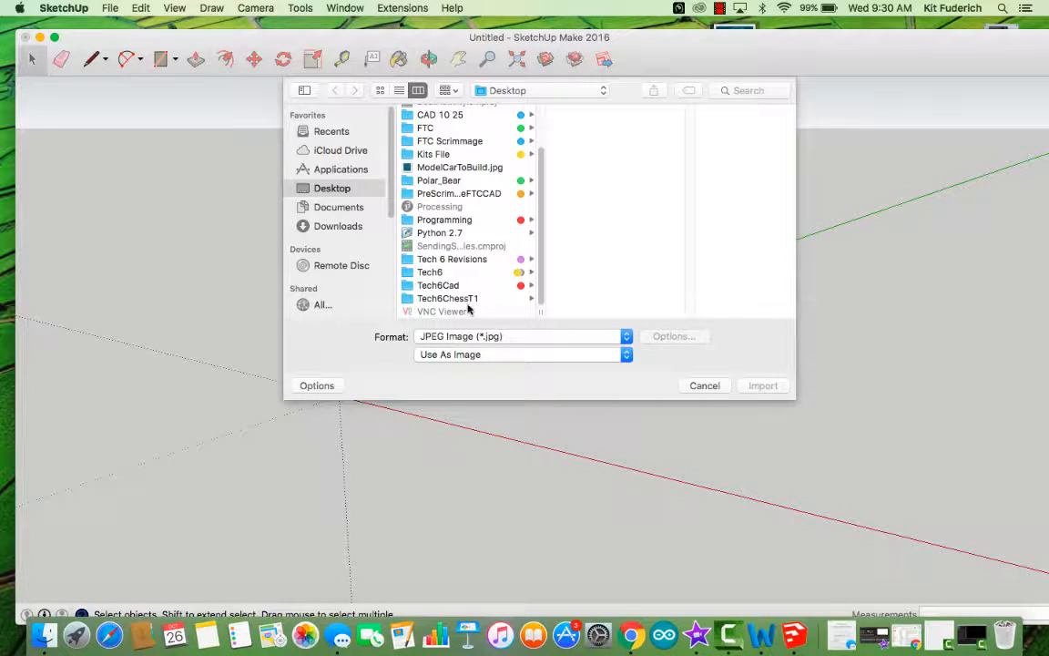
left_click(456, 168)
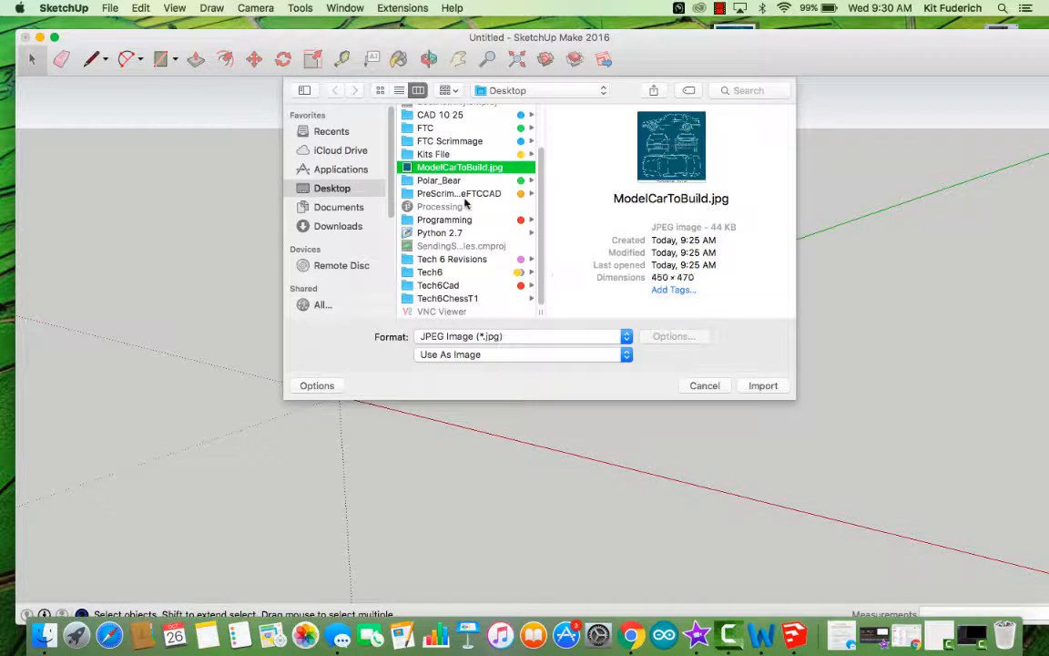
left_click(761, 391)
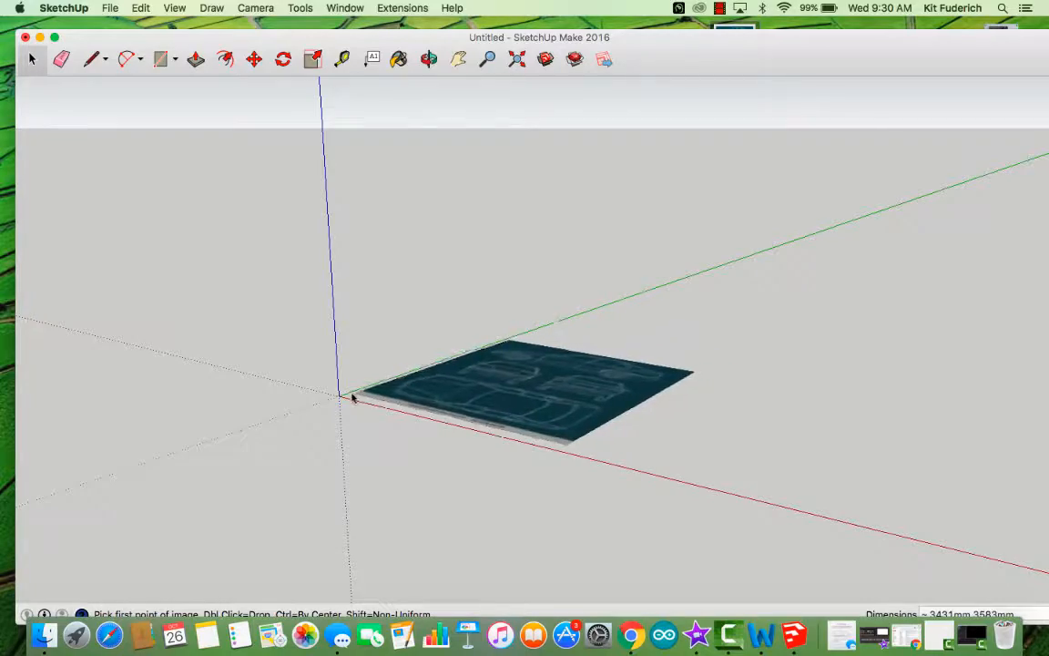
left_click(339, 396)
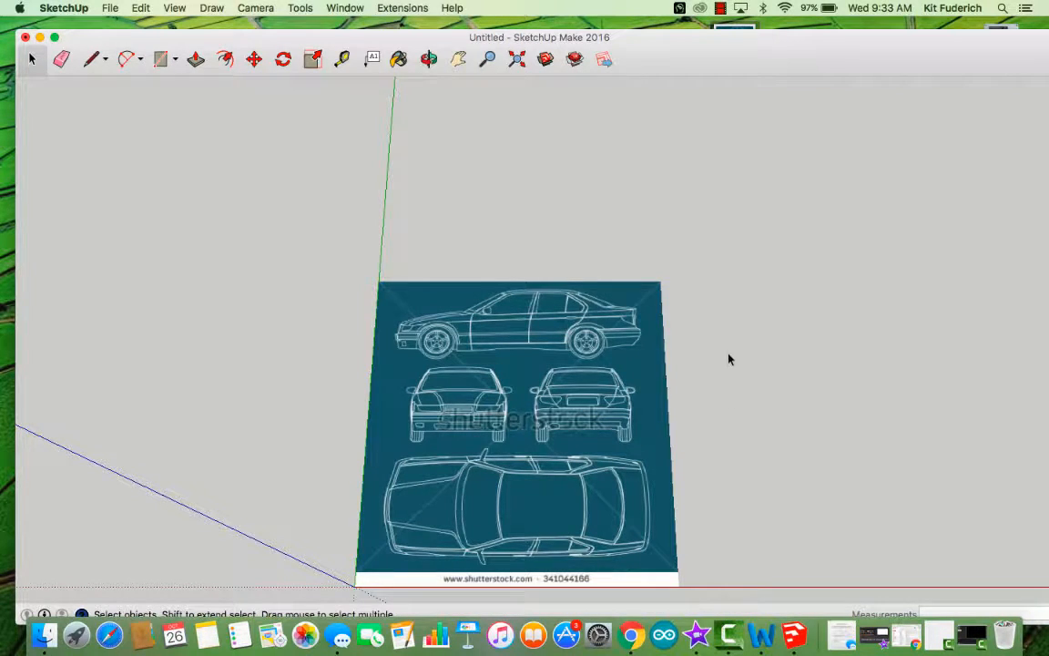
Step: Trace the hood of the side-view car with a 2 Point Arc from the front end toward the windshield, with a bulge of about 25 mm
left_click(602, 391)
left_click(429, 58)
left_click_drag(721, 487, 588, 490)
scroll(519, 384, "up", 5)
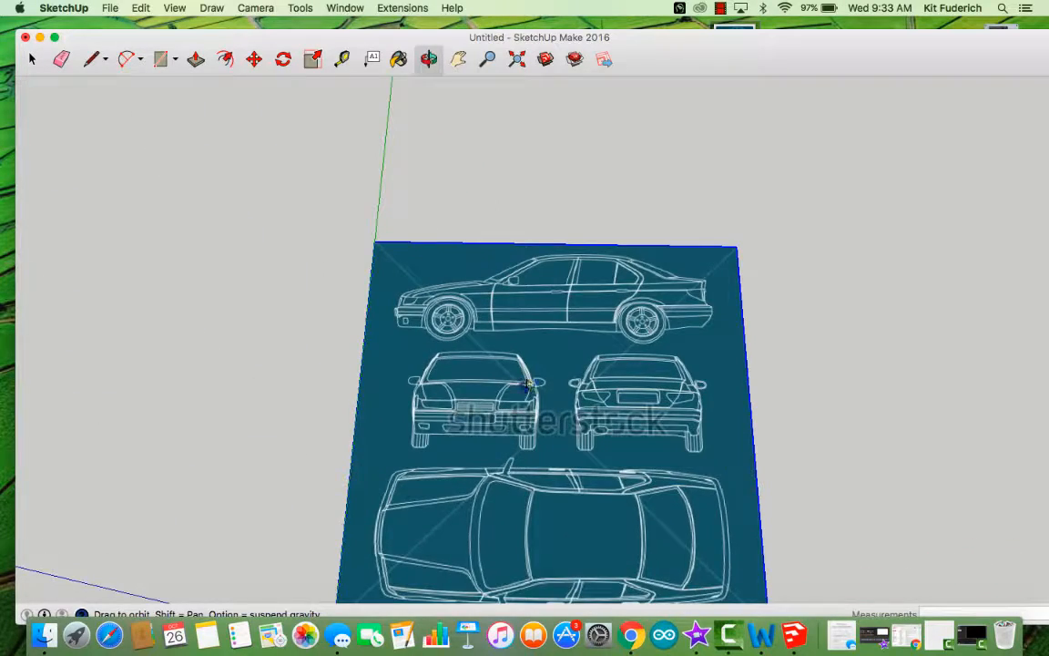
scroll(505, 304, "up", 3)
scroll(551, 328, "up", 4)
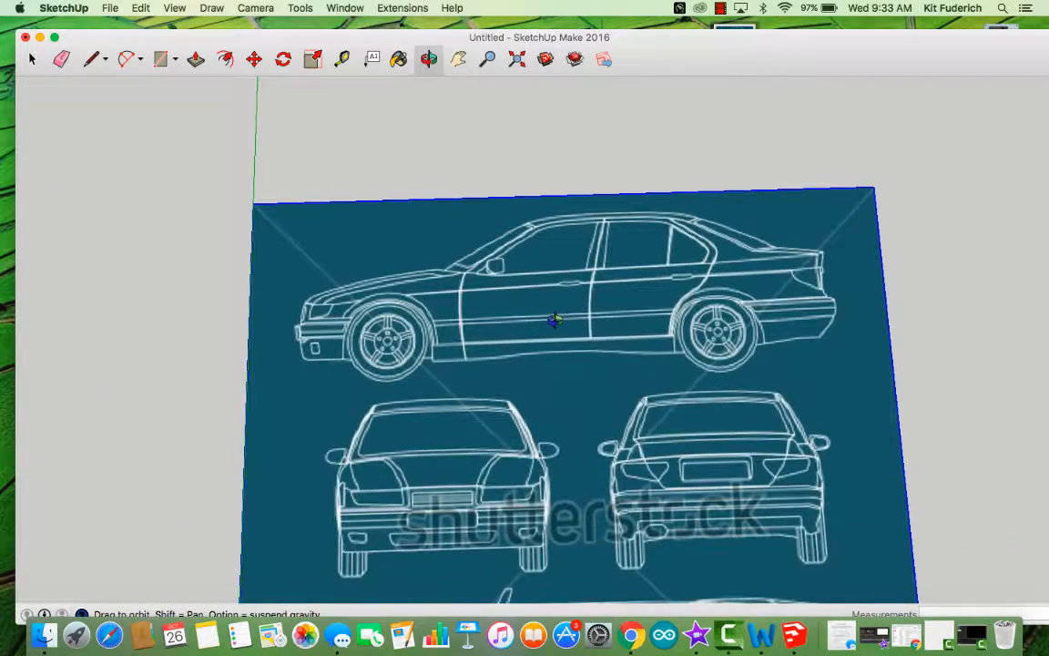
left_click_drag(663, 368, 747, 372)
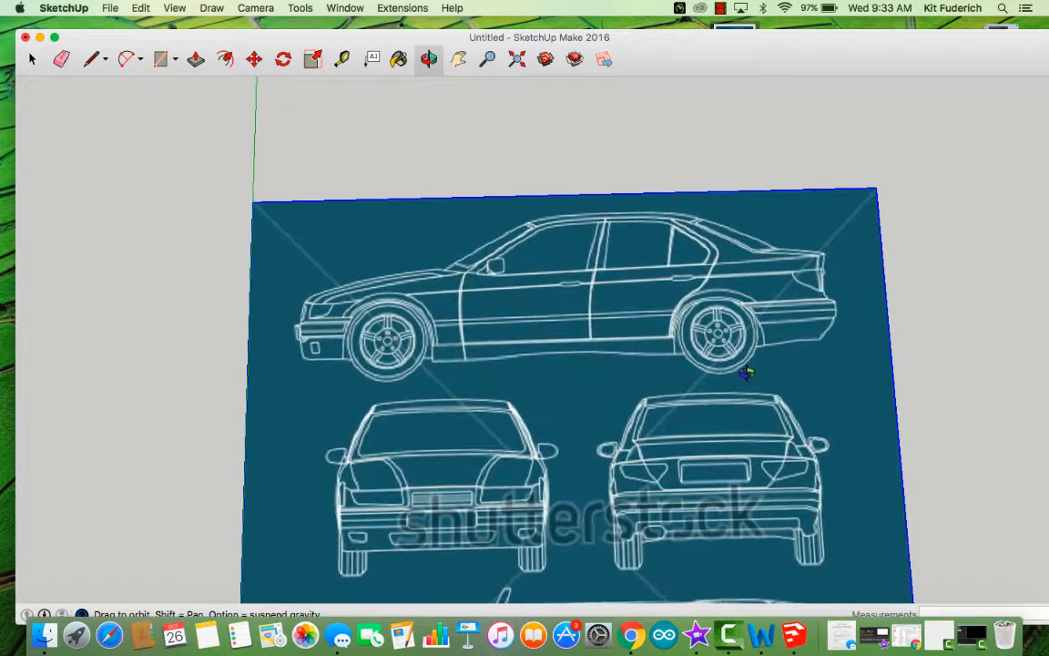
left_click(98, 60)
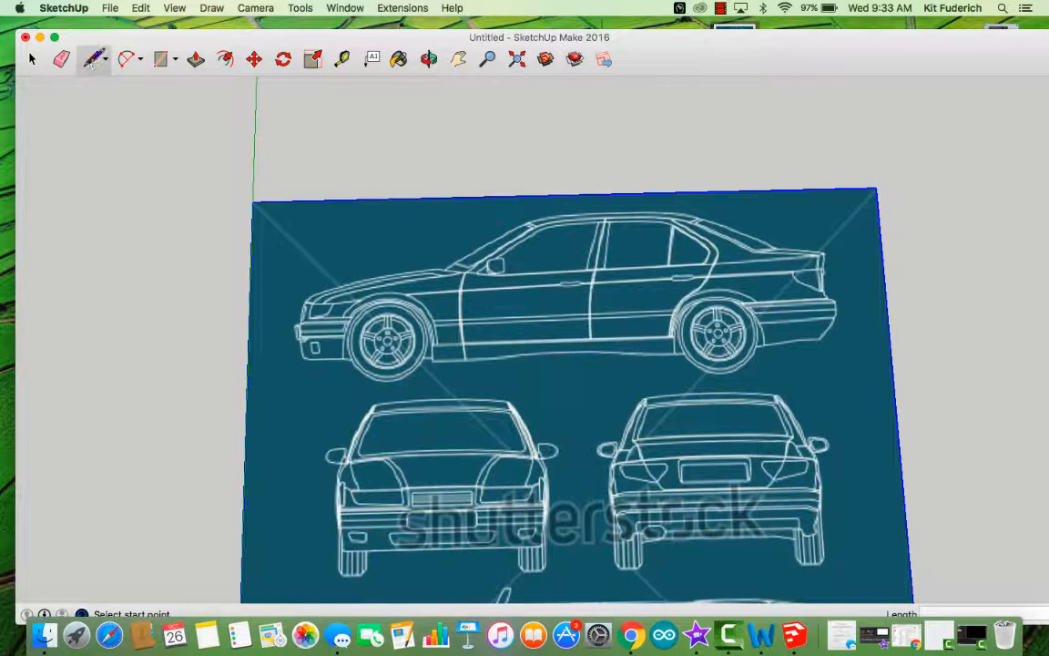
left_click(133, 59)
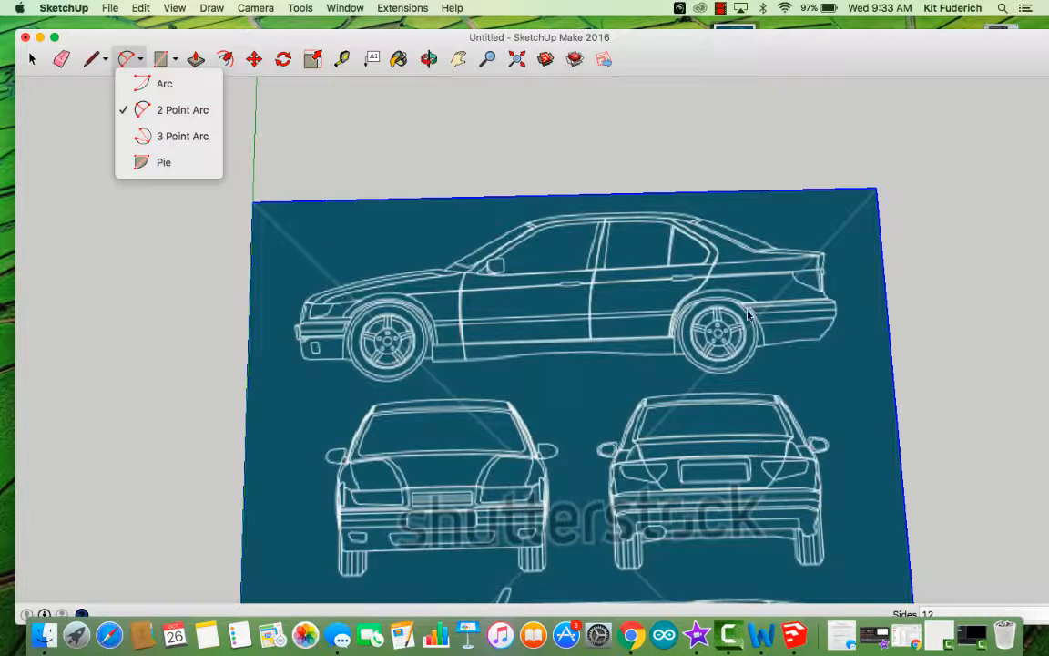
left_click(143, 61)
left_click(138, 61)
left_click(92, 57)
left_click(311, 296)
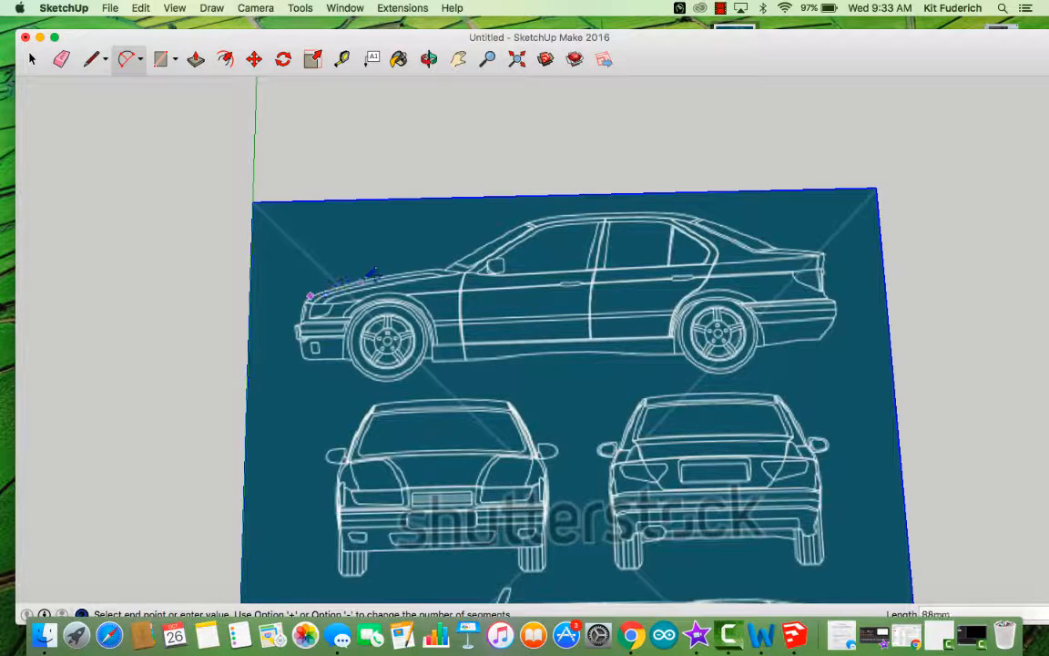
left_click(435, 265)
left_click(431, 263)
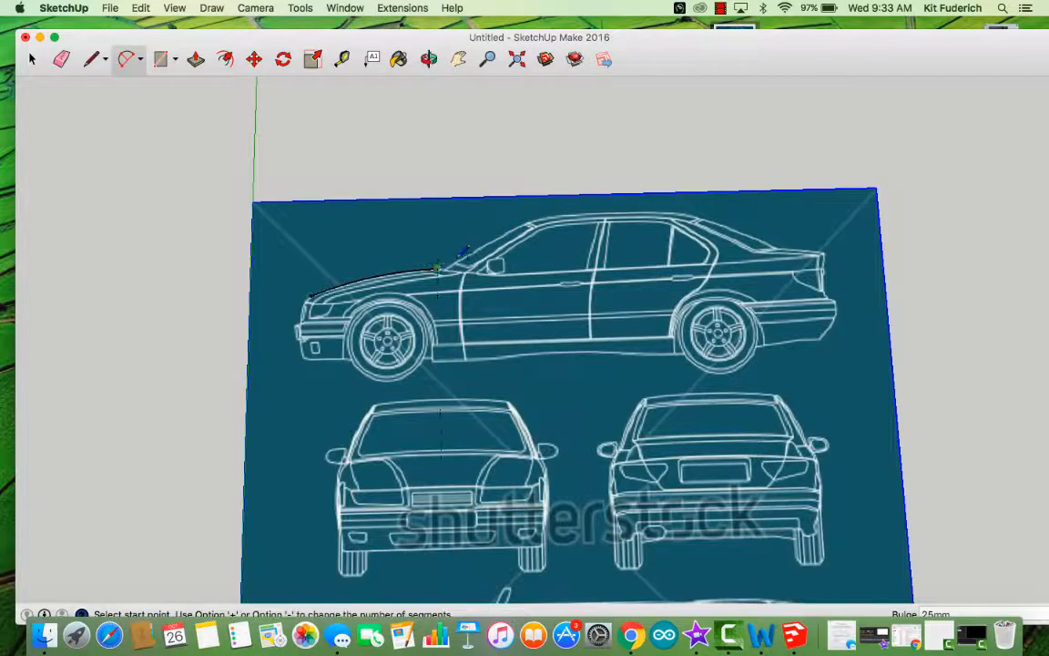
Step: Draw a short line from the rear end of the hood arc to the base of the windshield
scroll(410, 251, "up", 6)
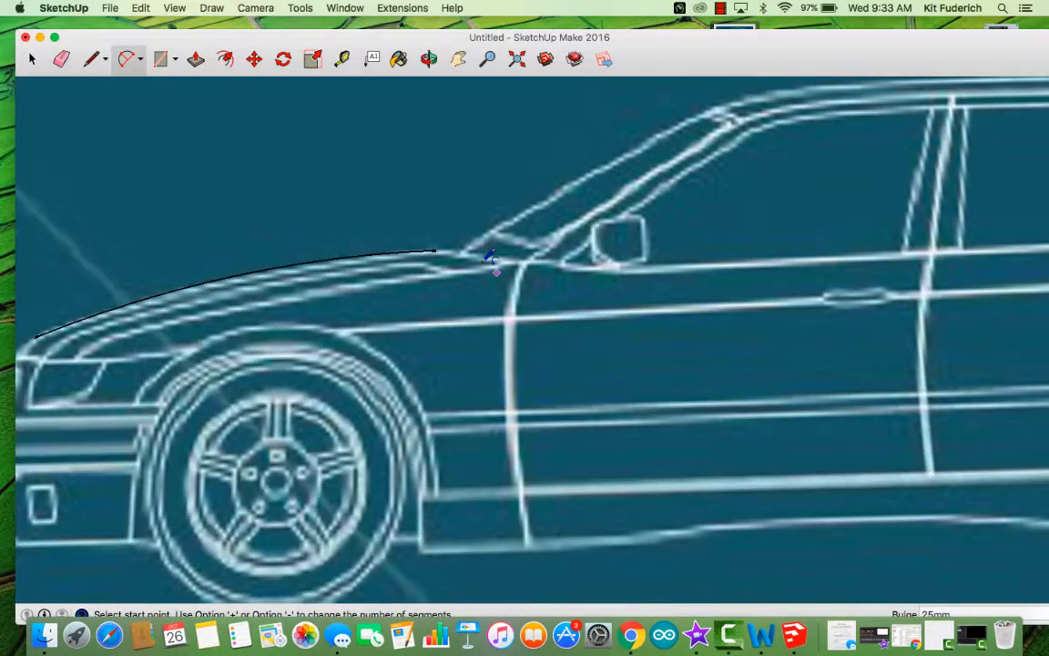
scroll(438, 214, "down", 2)
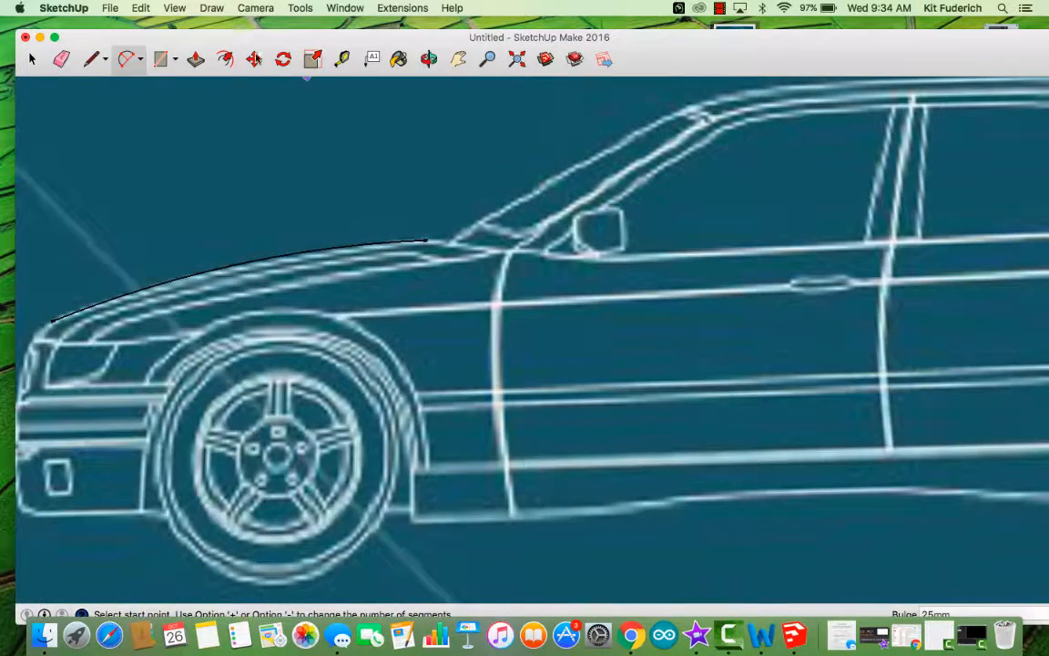
left_click(92, 59)
left_click(427, 241)
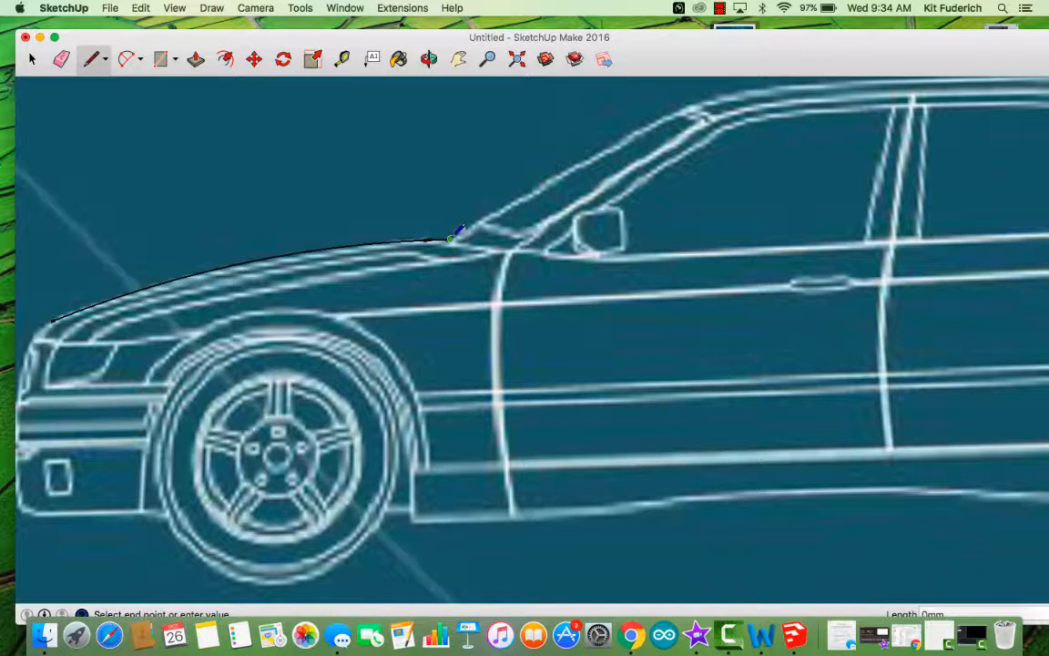
Step: Trace the windshield with an arc from its base to the front edge of the roof, with a bulge of about 9 mm
left_click(129, 60)
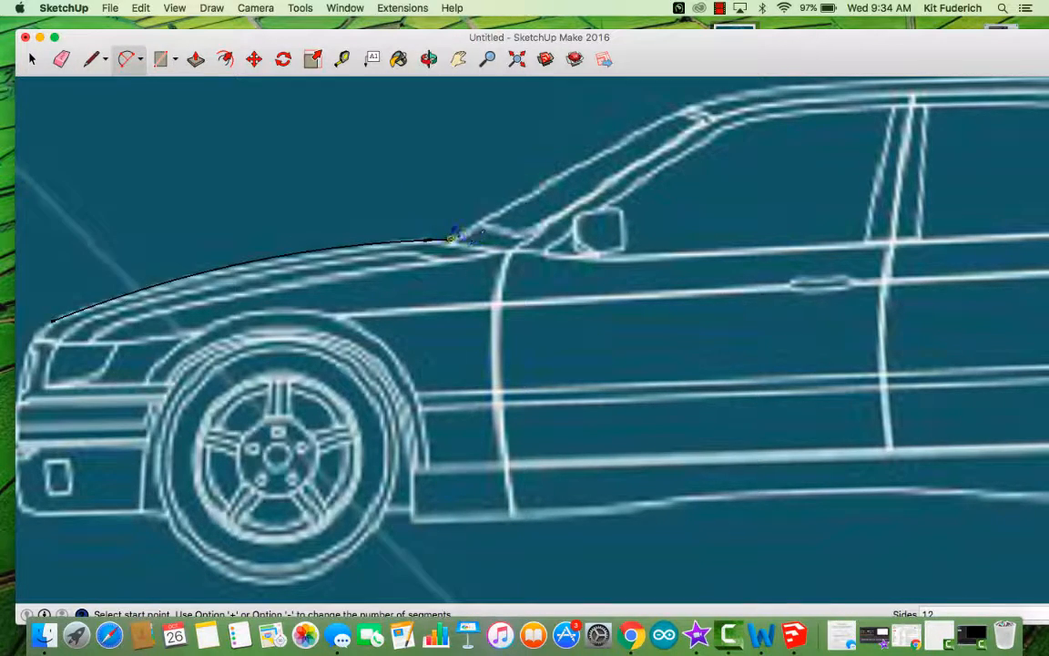
left_click(450, 239)
left_click(690, 109)
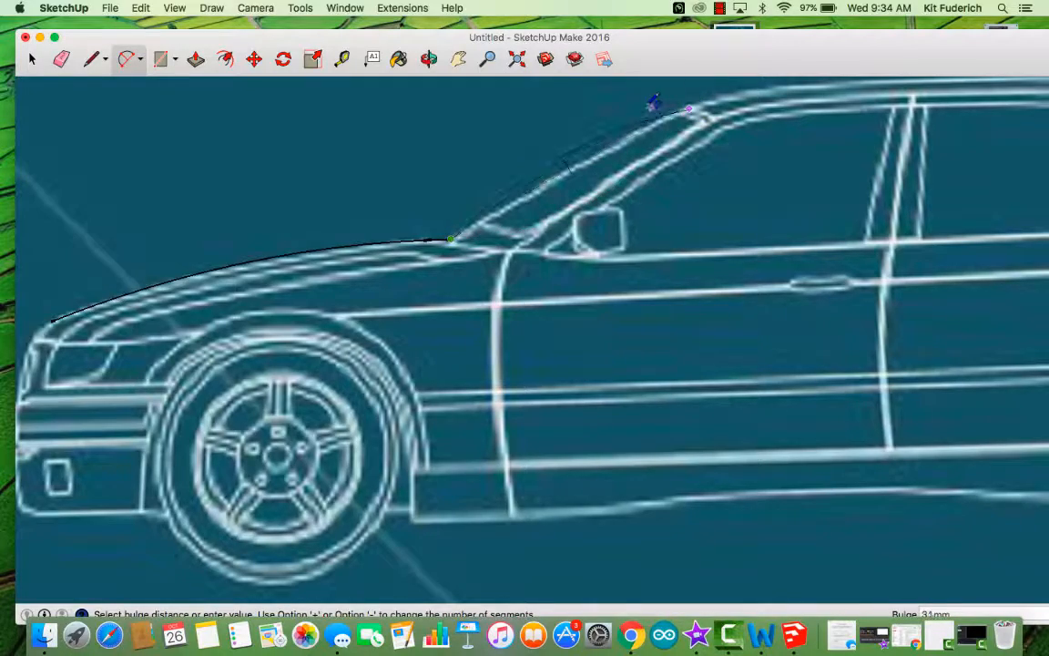
left_click(663, 112)
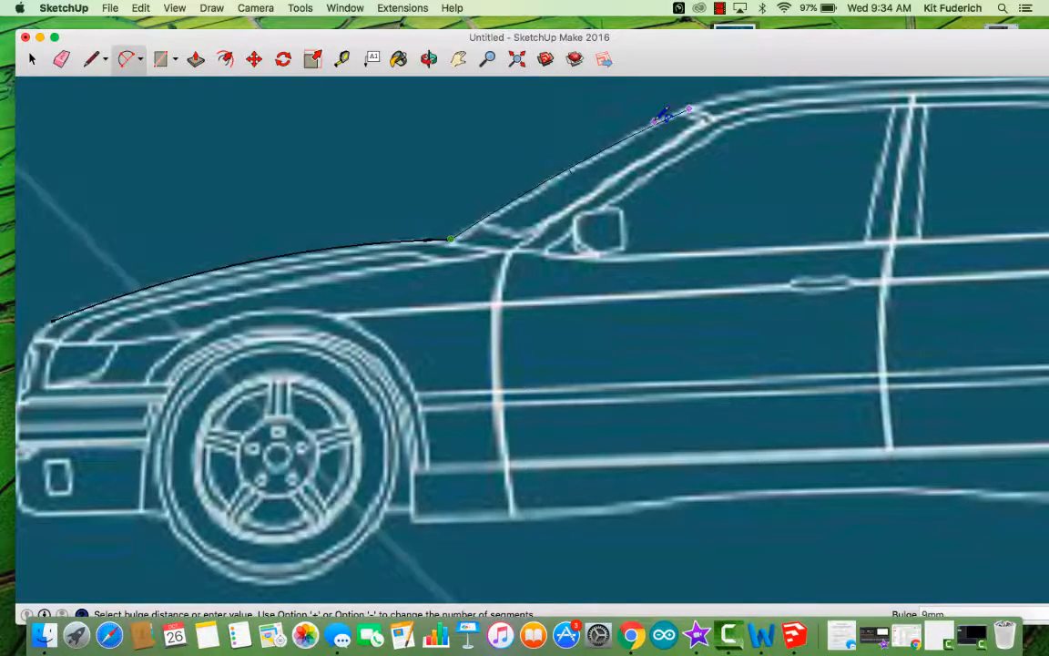
left_click(430, 59)
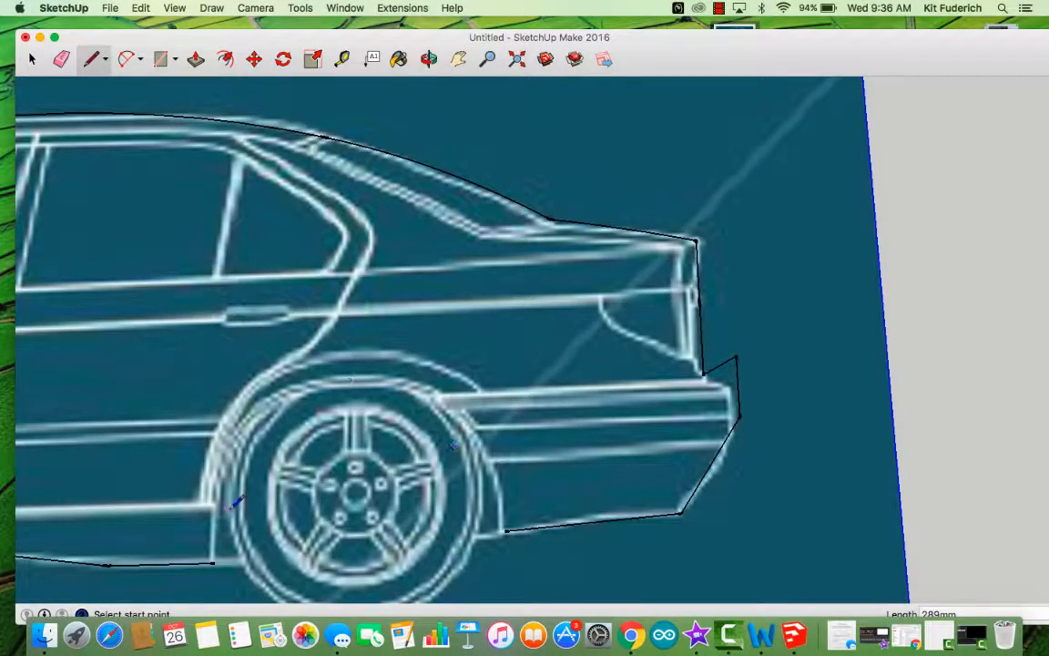
Step: Draw the rear wheel arch as an arc joining the open ends of the lower outline, with a bulge of about 239 mm
scroll(264, 476, "down", 3)
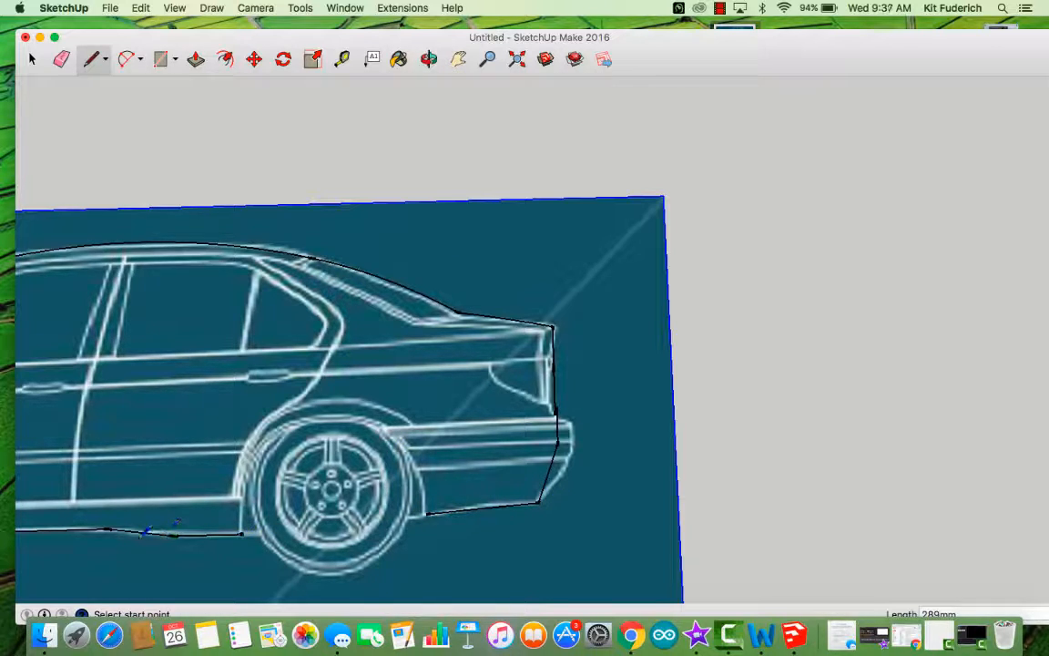
left_click(127, 59)
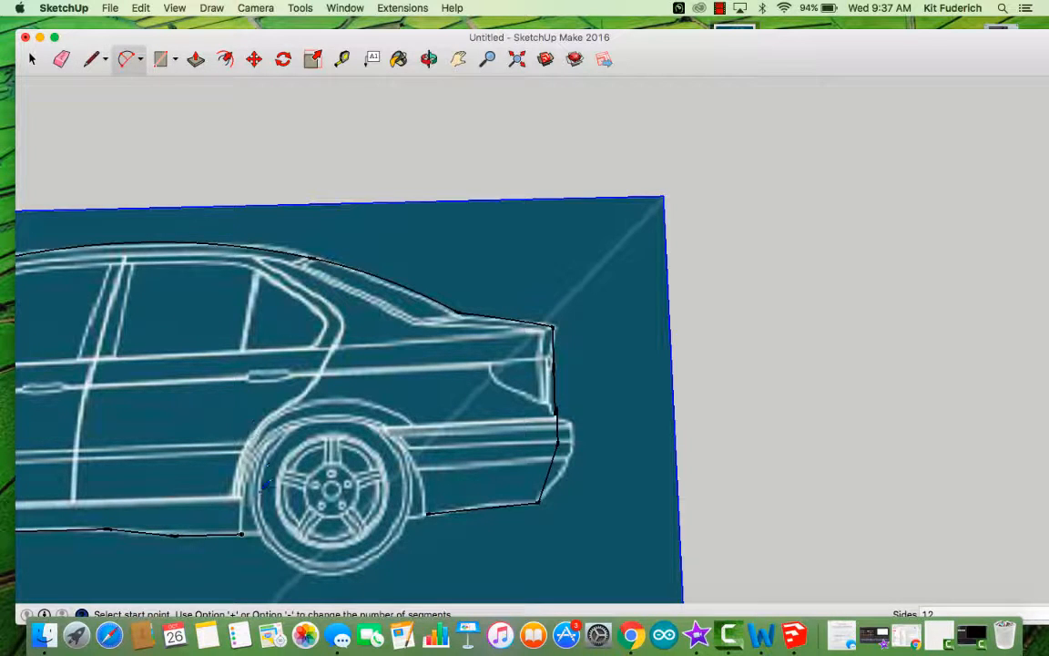
left_click(241, 533)
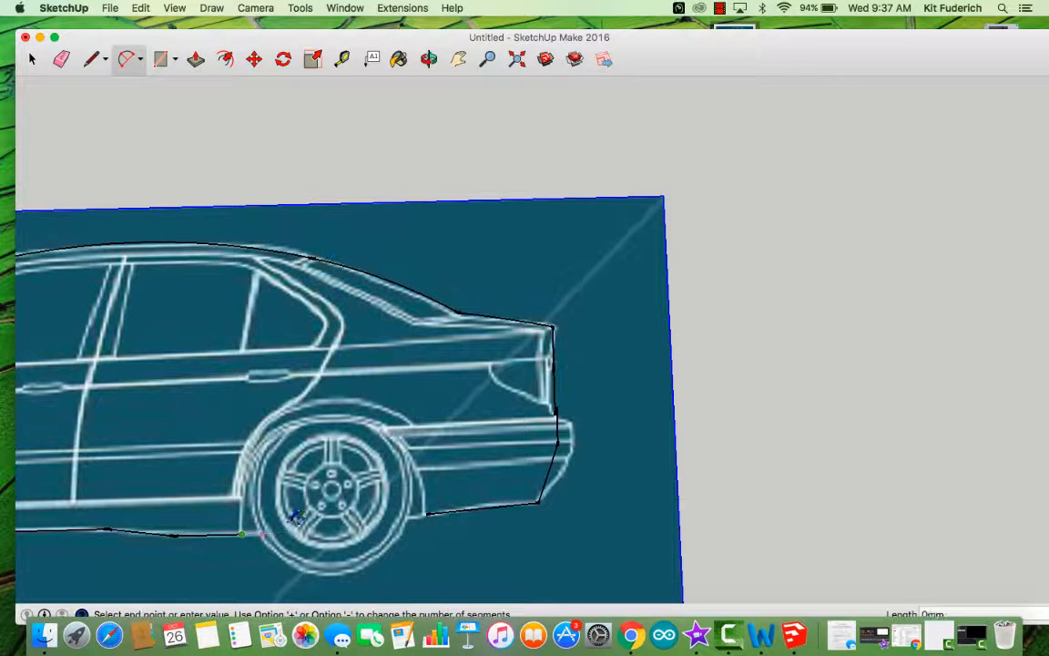
left_click(426, 514)
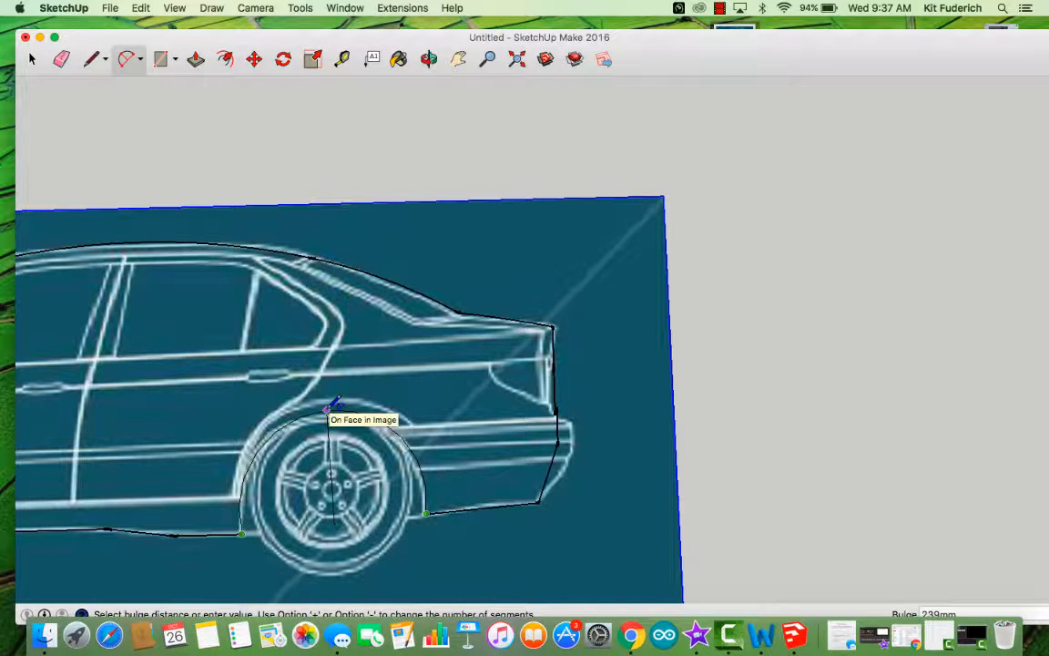
left_click(329, 409)
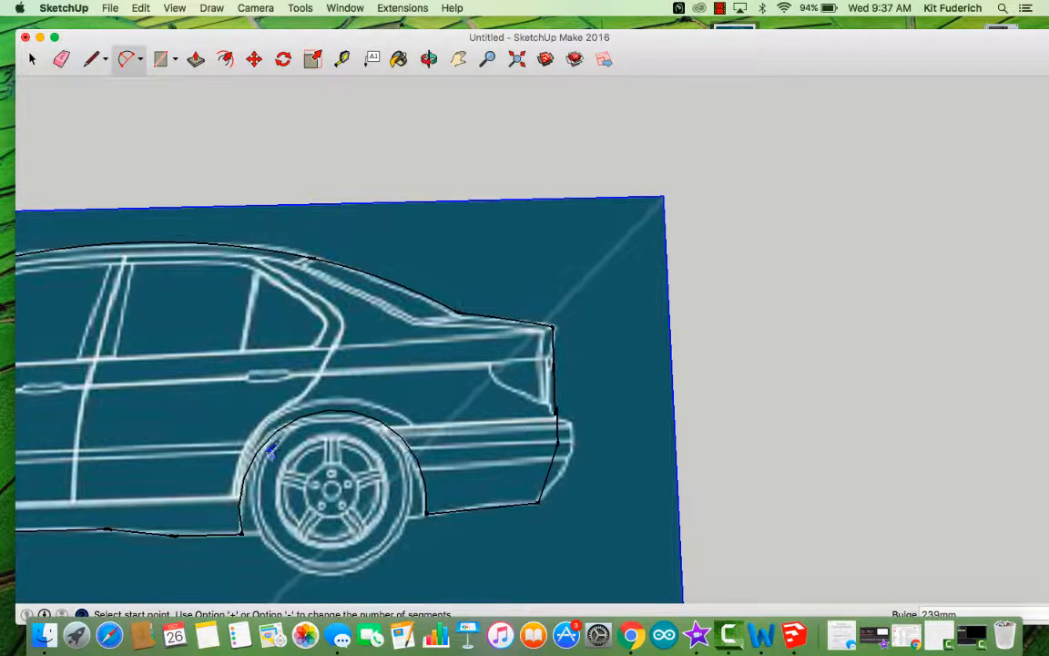
scroll(270, 450, "down", 5)
scroll(79, 446, "up", 3)
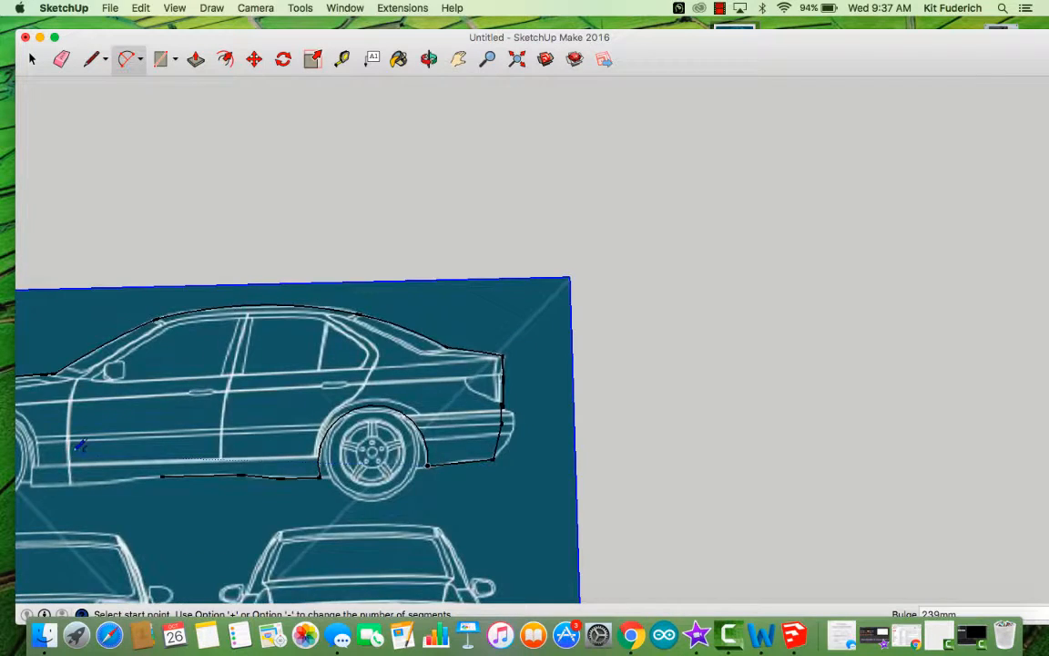
scroll(81, 444, "down", 3)
scroll(86, 428, "up", 3)
scroll(80, 421, "down", 2)
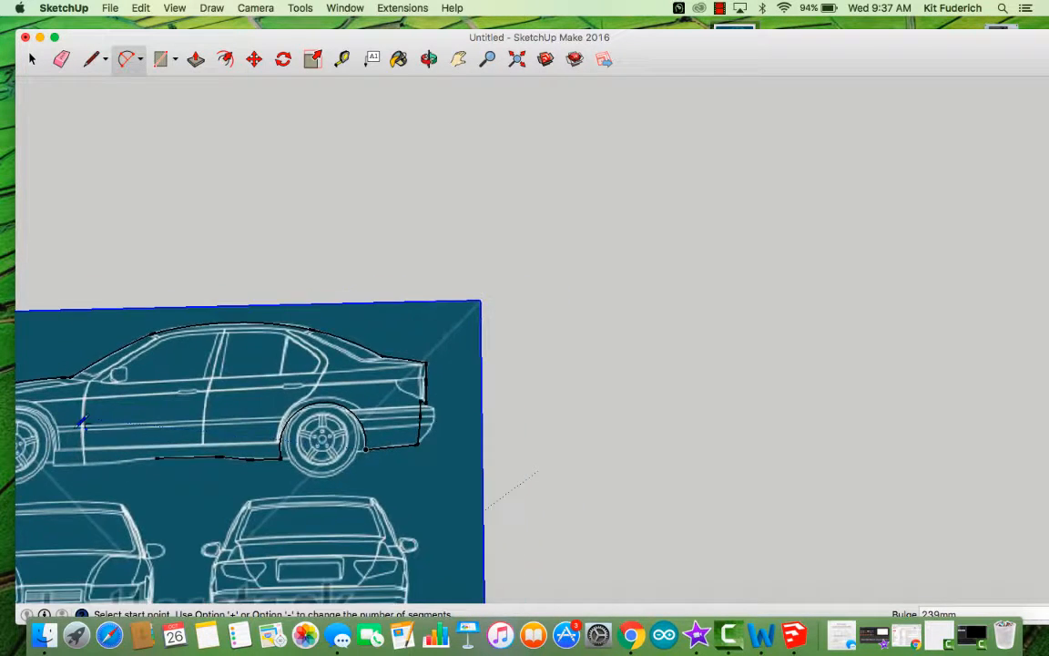
scroll(80, 420, "down", 3)
scroll(35, 415, "up", 4)
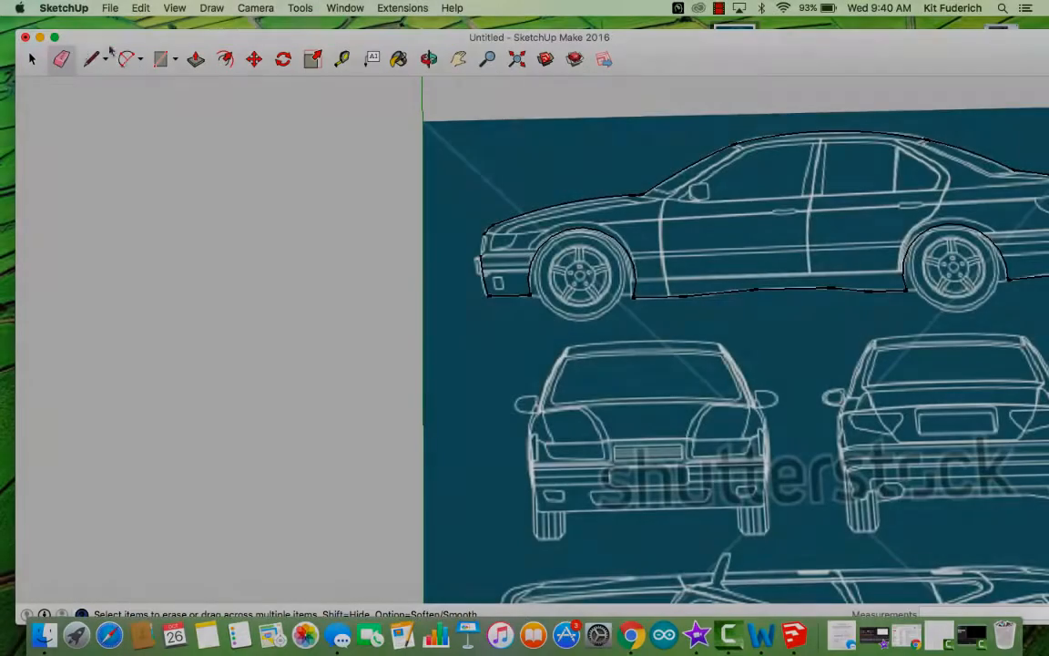
Step: Close the side-view outline with a line about 79 mm long at the car's nose, from the bumper up to the hood arc
left_click(91, 60)
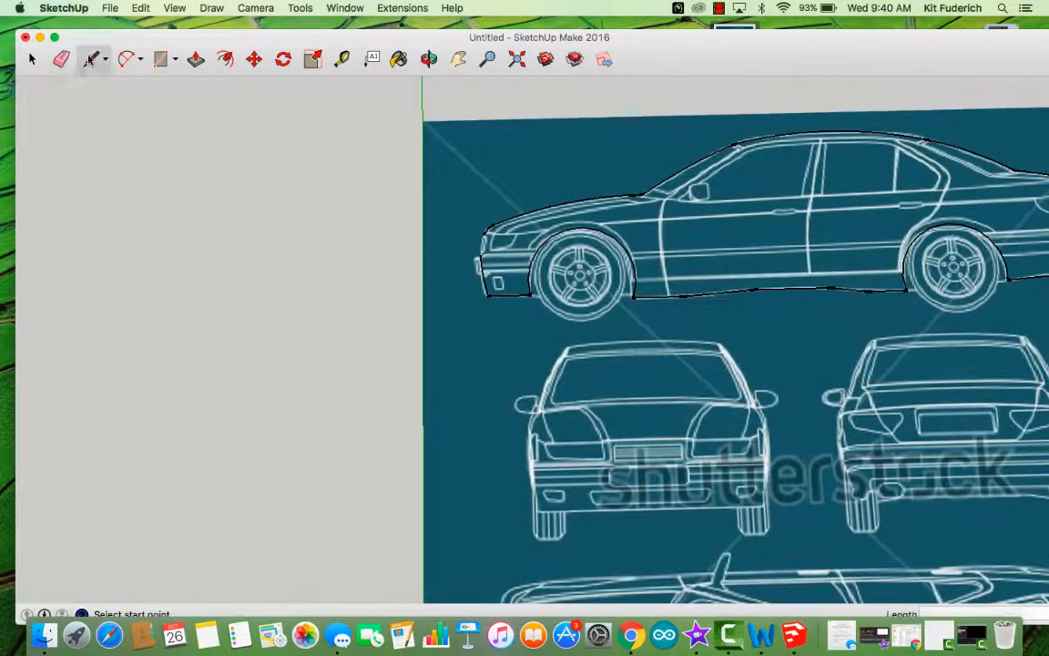
left_click(457, 59)
scroll(632, 387, "down", 3)
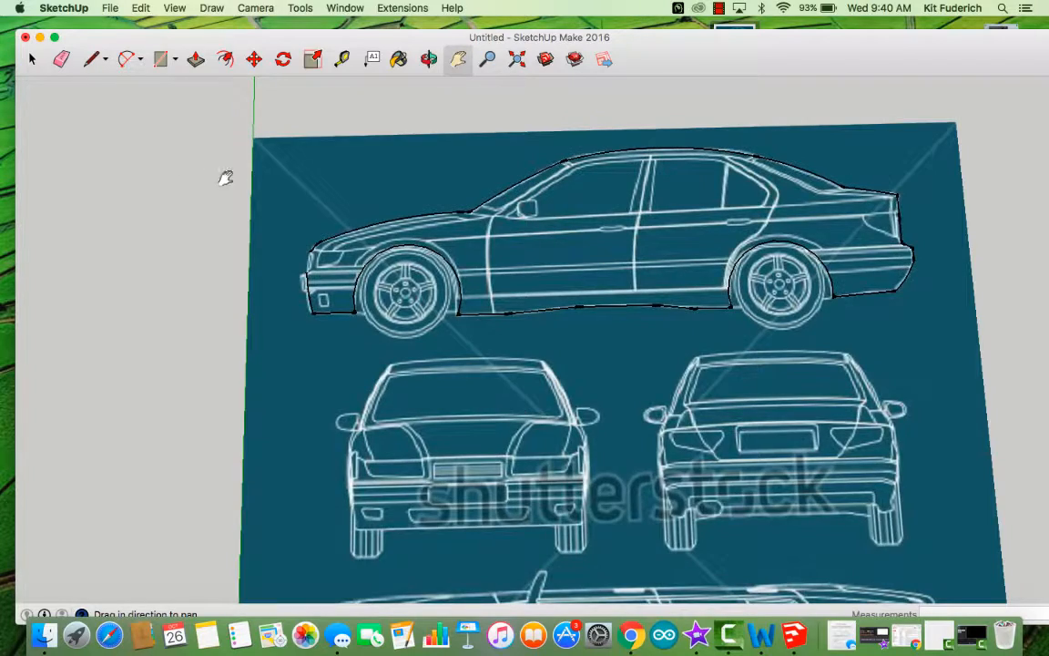
scroll(356, 273, "up", 4)
scroll(355, 273, "up", 2)
left_click_drag(583, 320, 478, 348)
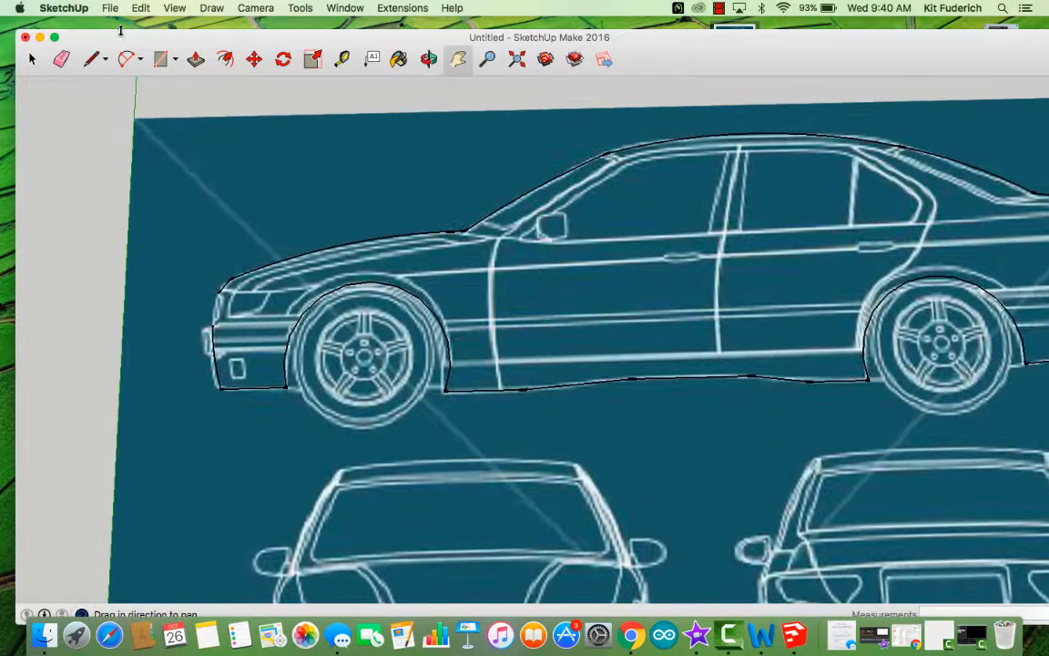
left_click(91, 60)
left_click(212, 325)
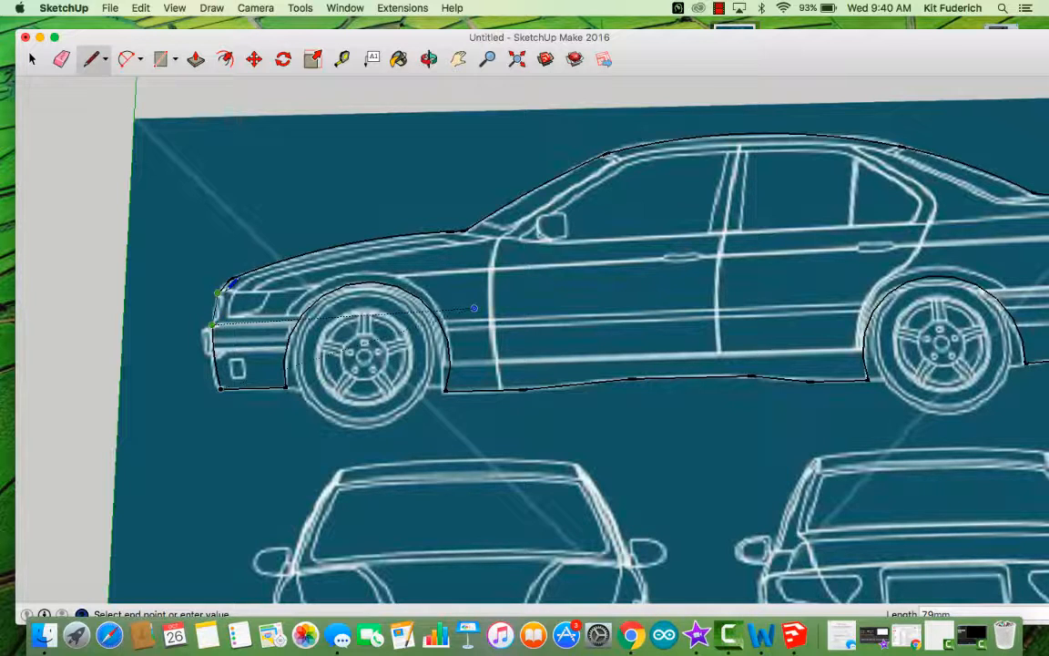
left_click(224, 288)
scroll(743, 302, "down", 3)
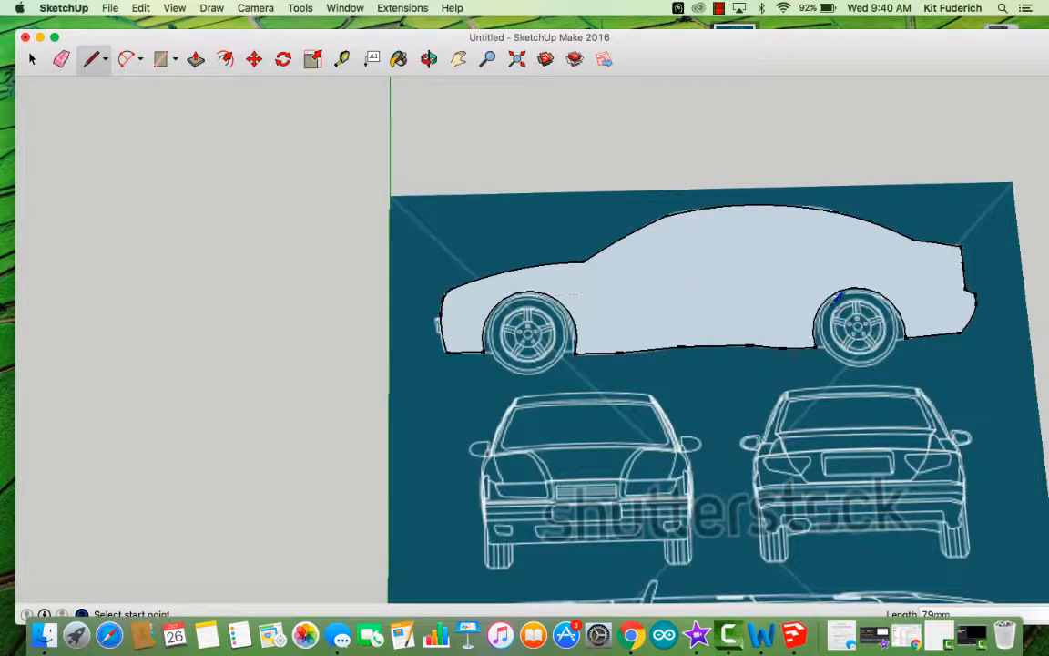
Step: Move the side-view face about 2790 mm off the blueprint into the empty space beside it
left_click(456, 60)
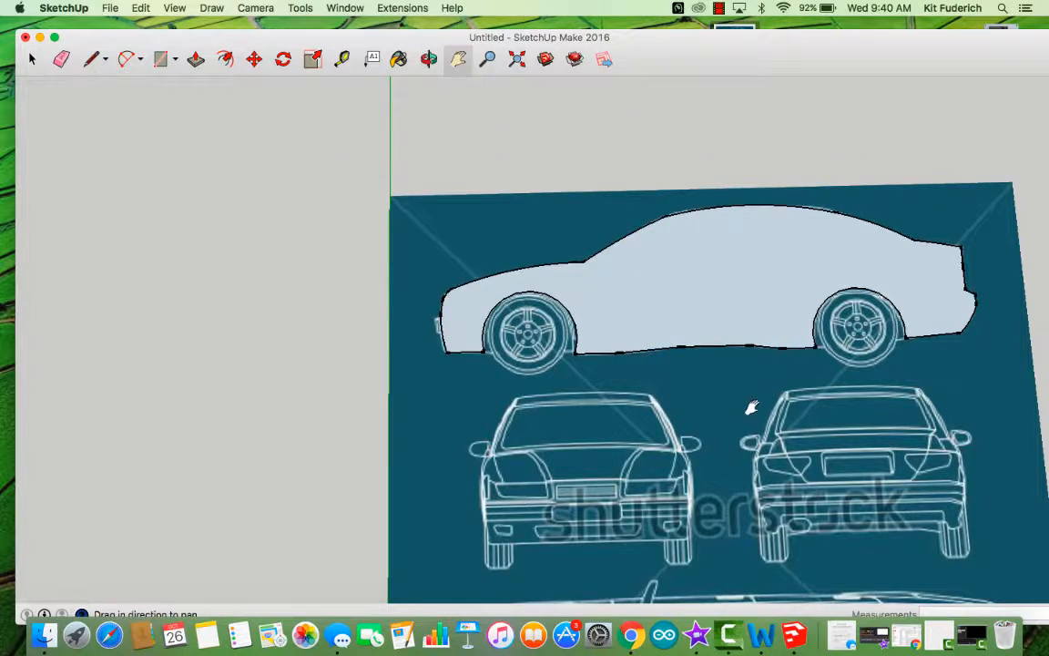
left_click_drag(750, 403, 360, 432)
key("space")
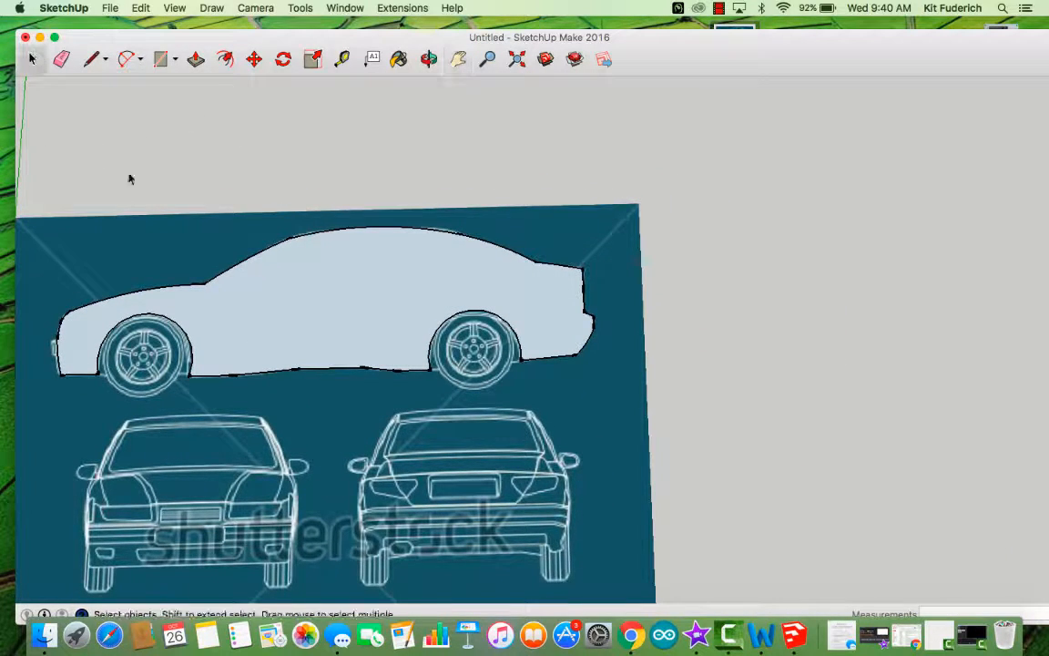
left_click(330, 302)
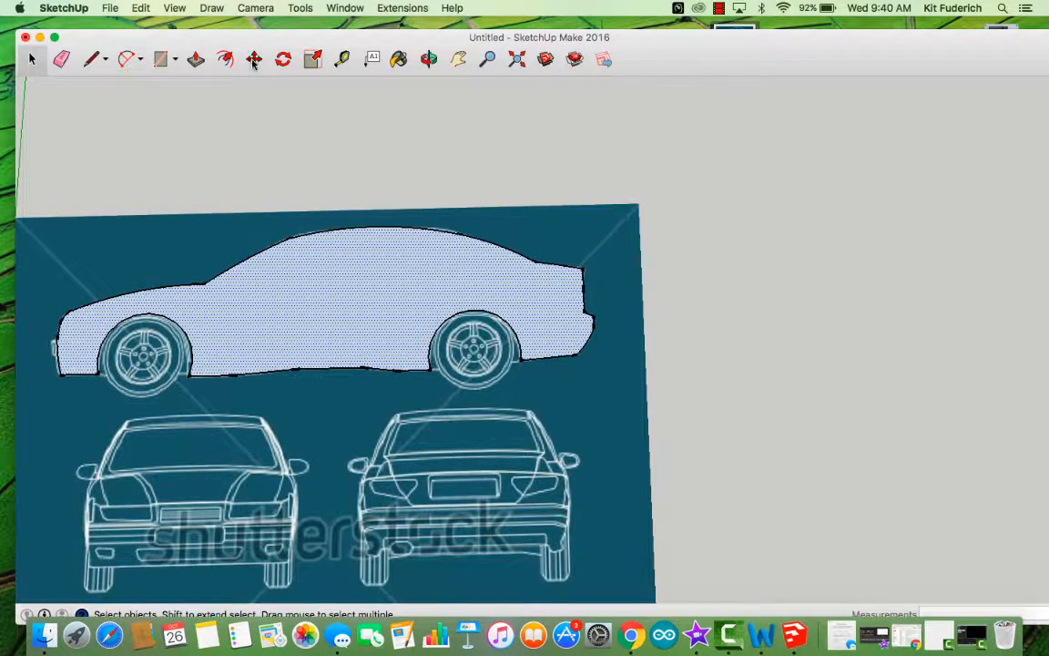
key("m")
left_click(310, 301)
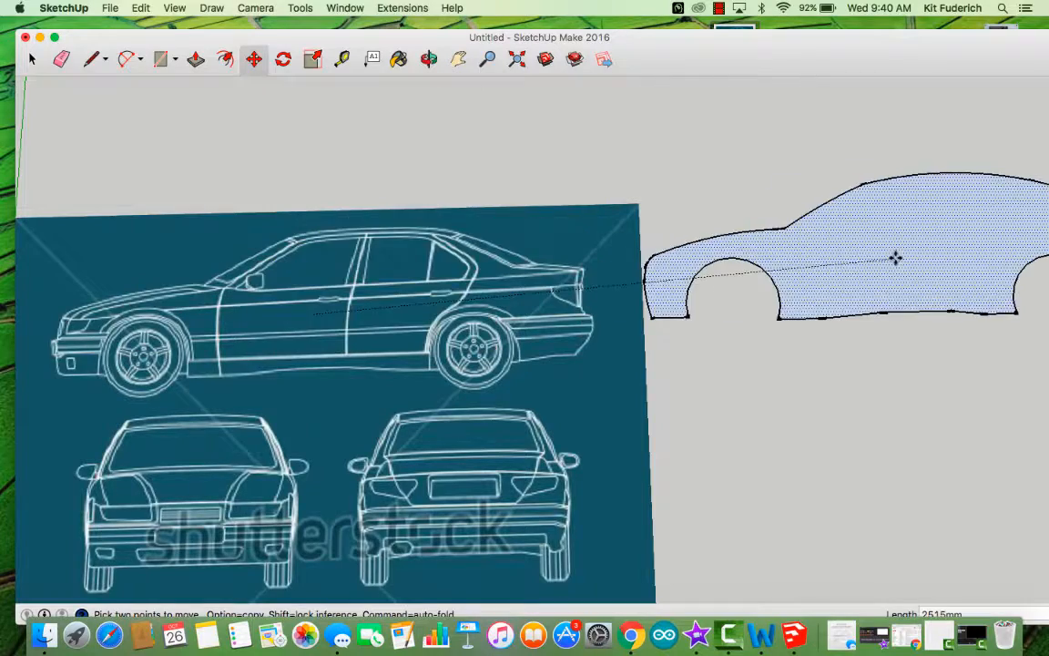
left_click(953, 227)
scroll(338, 477, "down", 2)
scroll(338, 477, "down", 4)
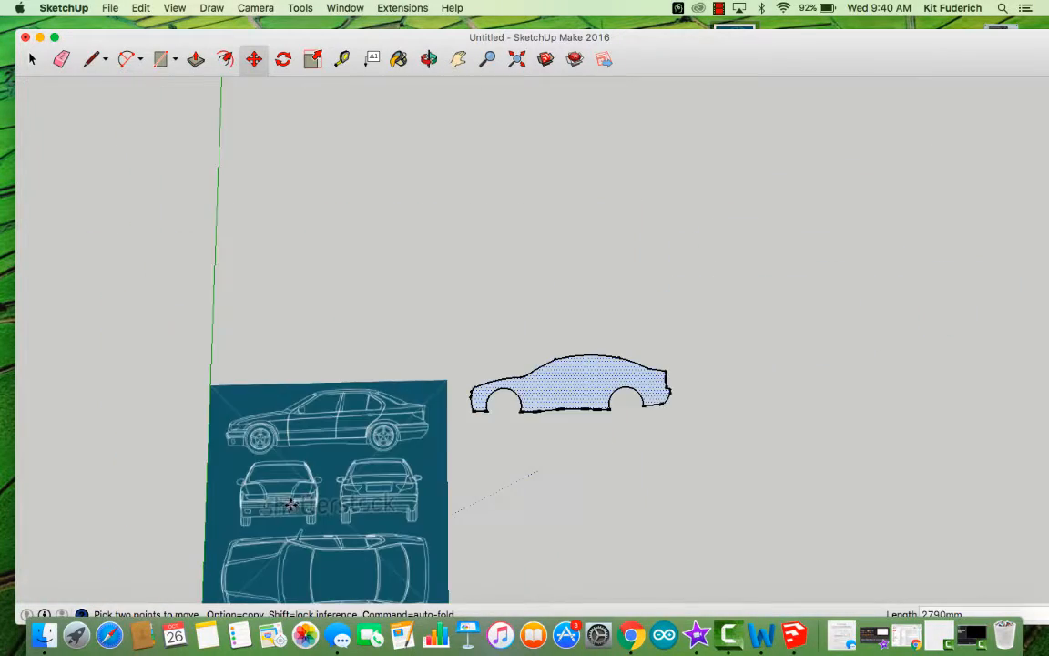
scroll(274, 564, "up", 4)
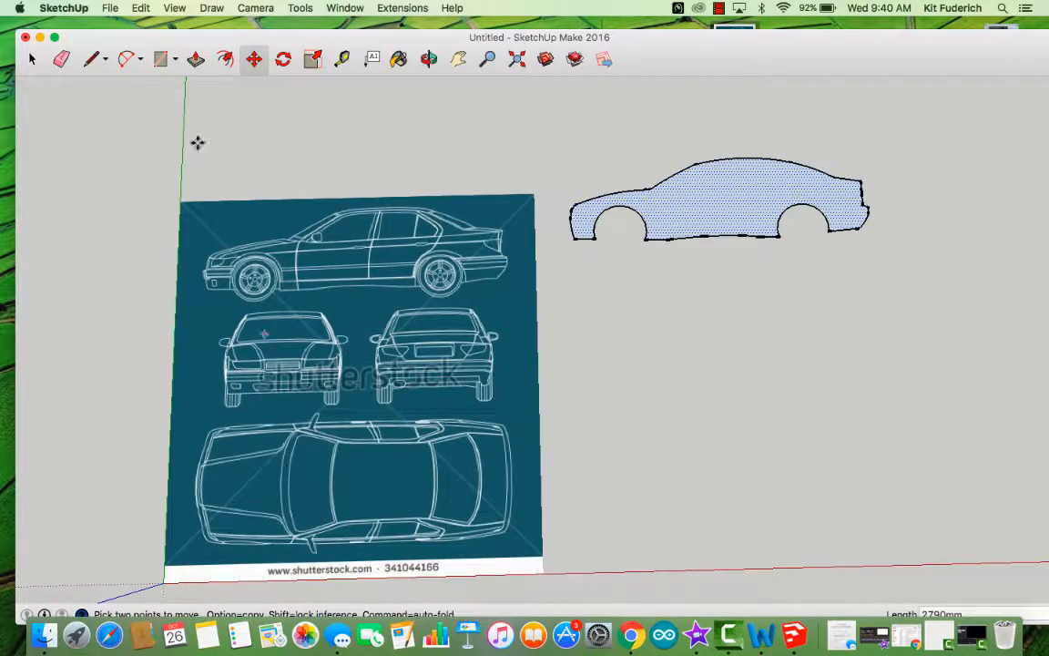
Step: Draw a centre line along the top-view car from the middle of the front bumper to the middle of the rear bumper
left_click(90, 60)
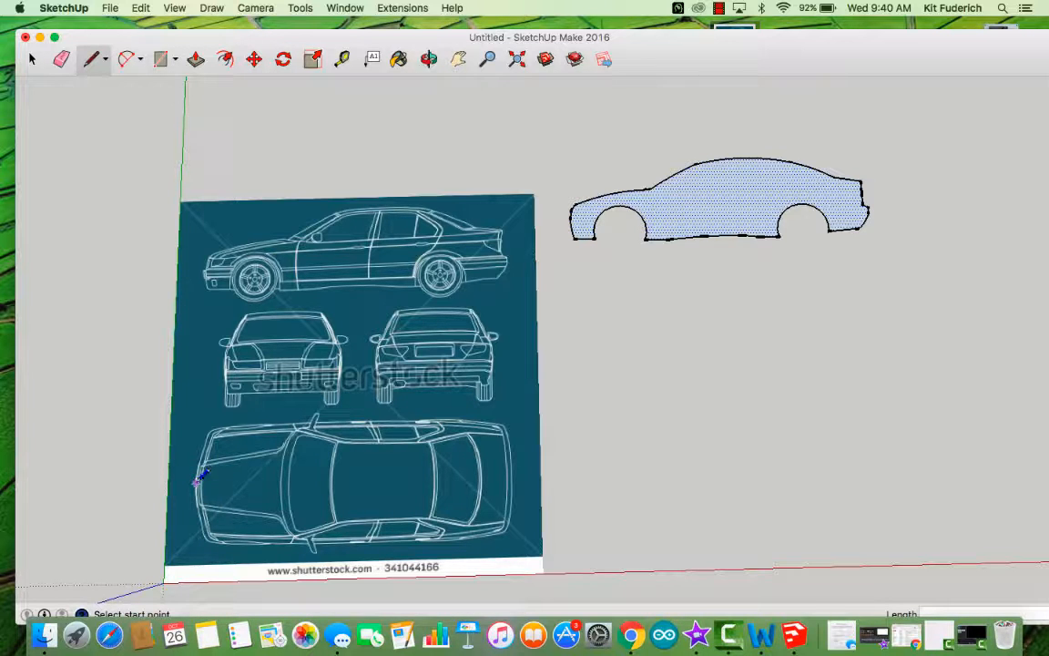
left_click(196, 484)
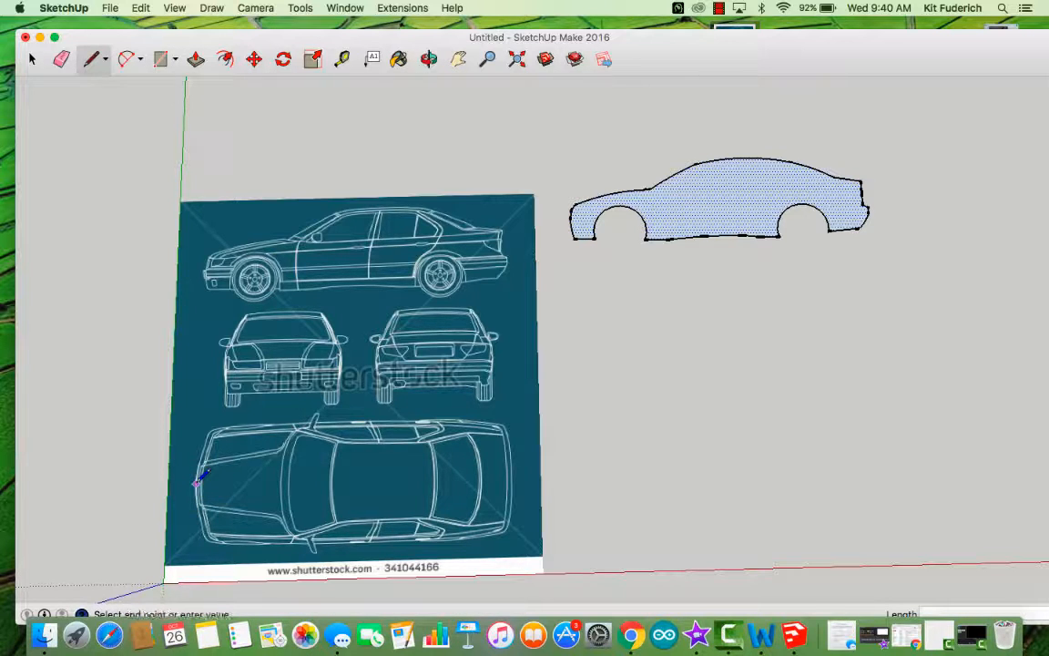
left_click(512, 475)
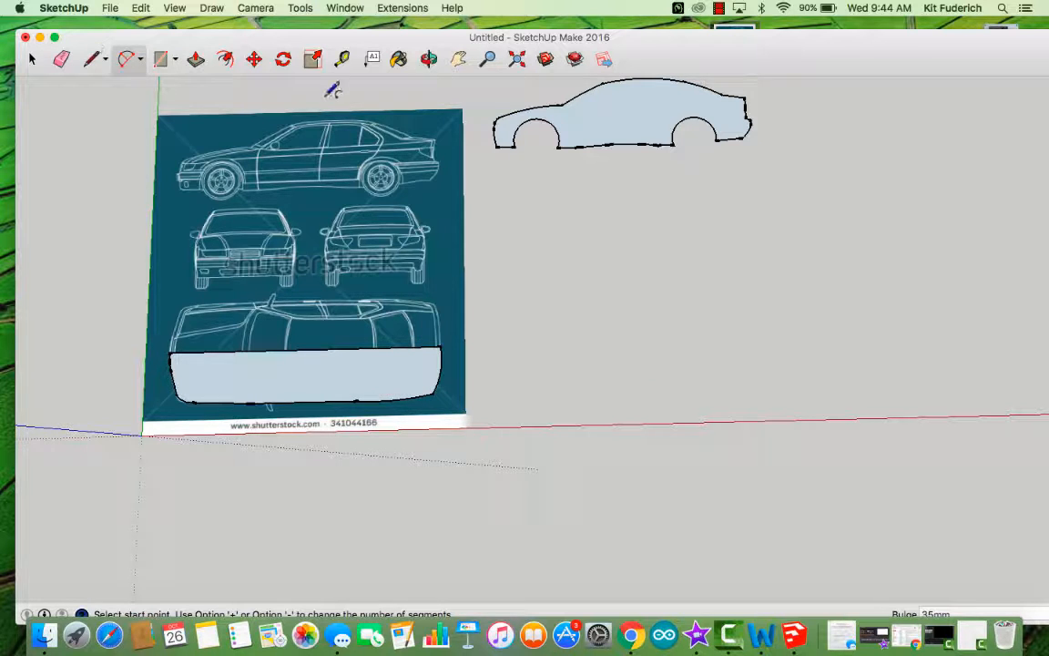
Step: Move the half top-view face about 2845 mm off the blueprint, placing it below the side-view face
left_click(254, 58)
left_click(279, 374)
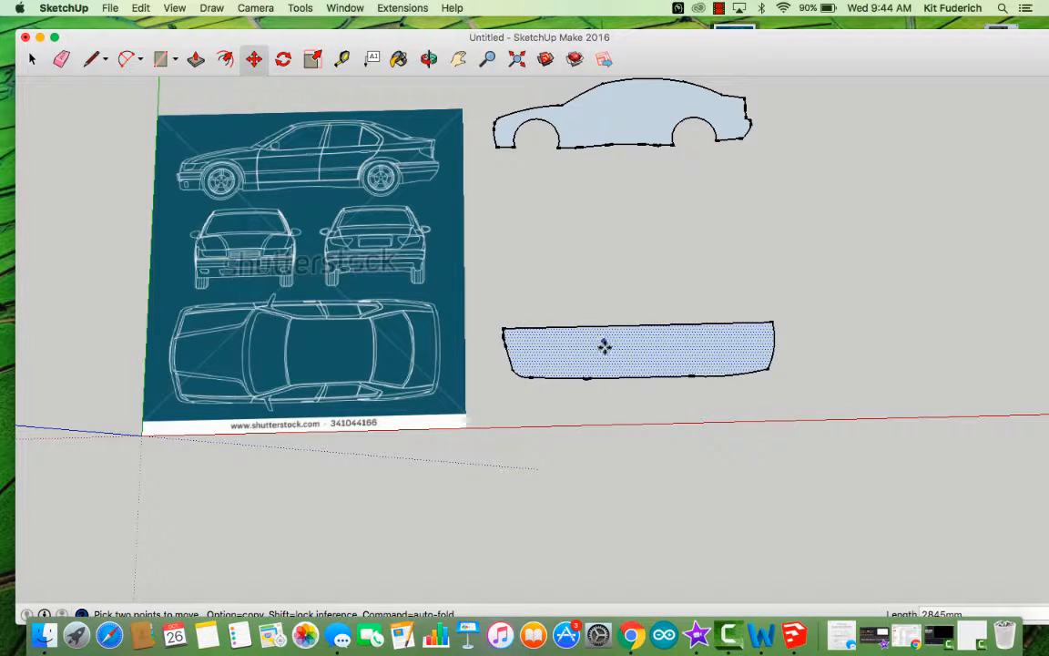
left_click(604, 347)
Step: Trace half of the front view starting at the roof's centre, and move its face off the blueprint between the other two shapes
left_click(93, 59)
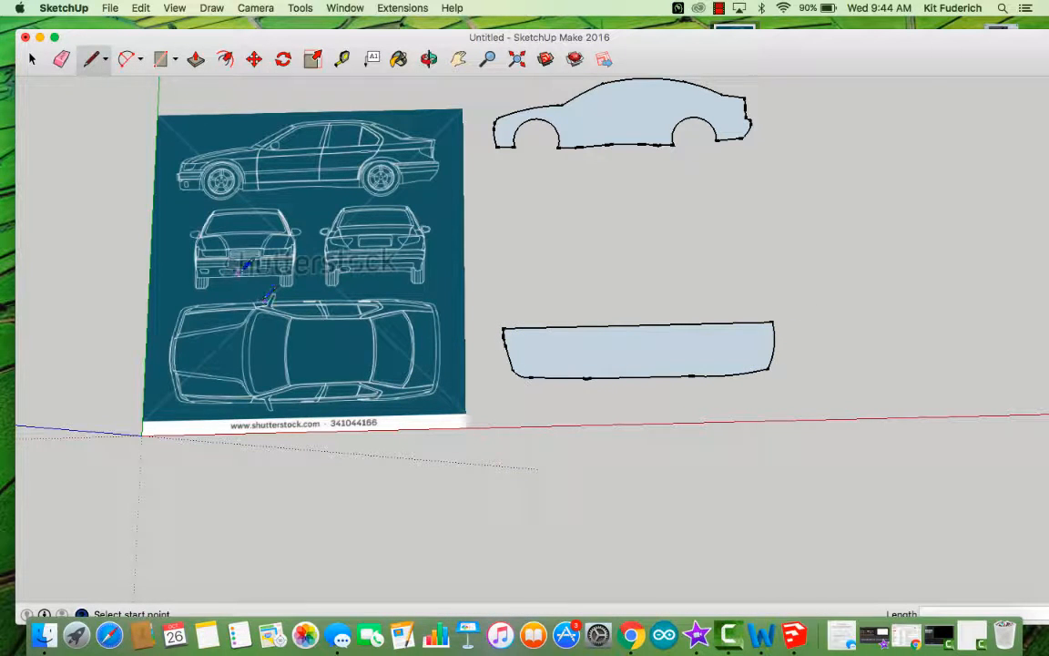
left_click(245, 208)
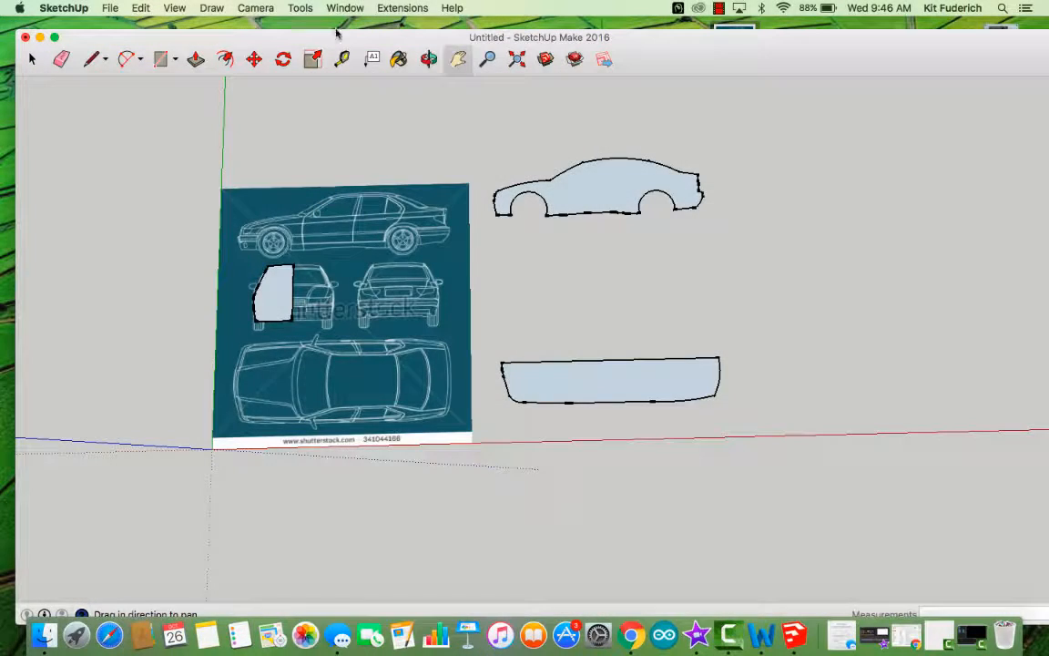
left_click(254, 59)
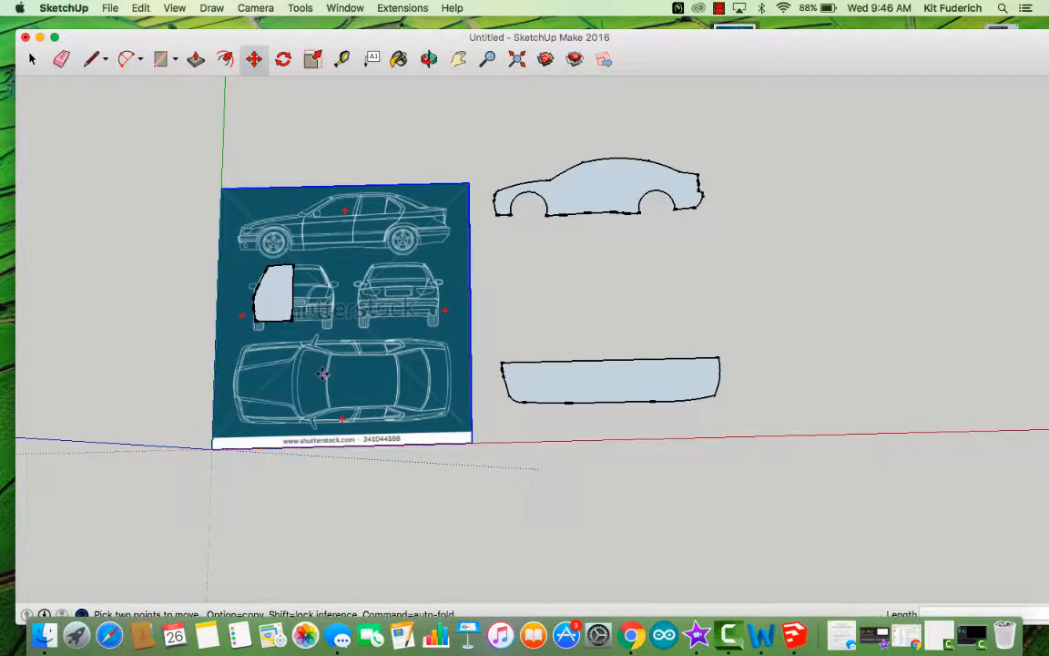
left_click(266, 300)
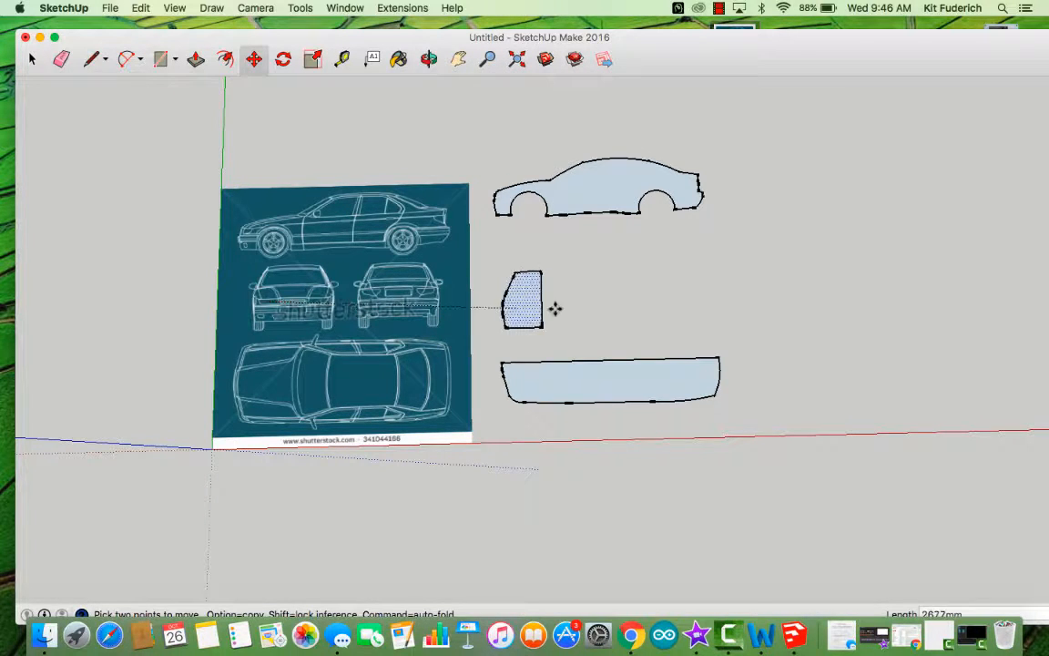
left_click(560, 300)
left_click(31, 59)
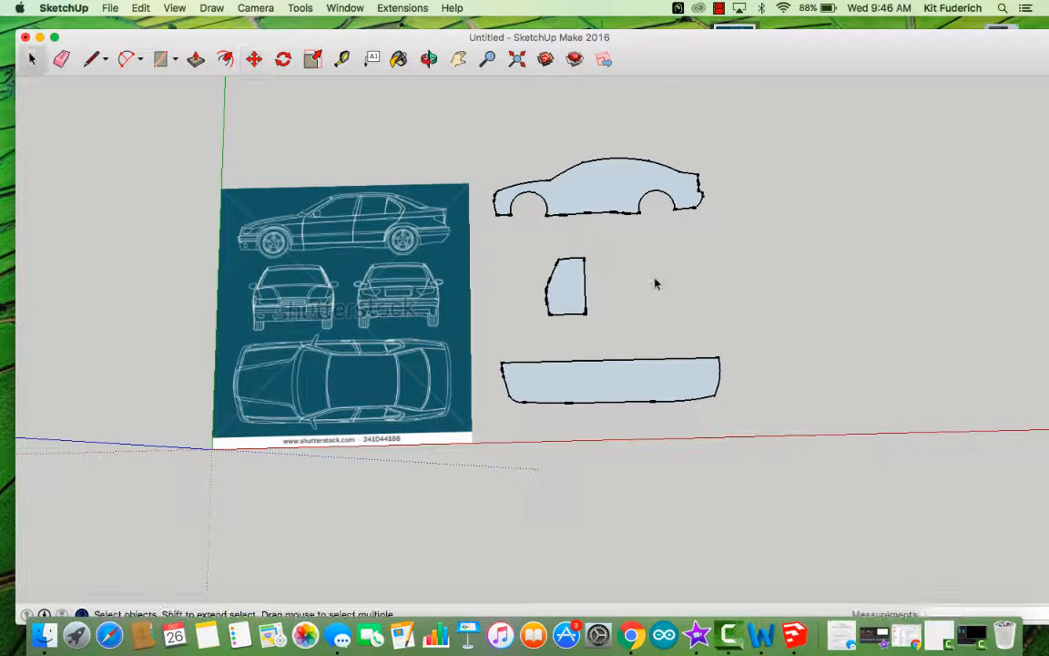
left_click(596, 199)
left_click(566, 287)
left_click(590, 394)
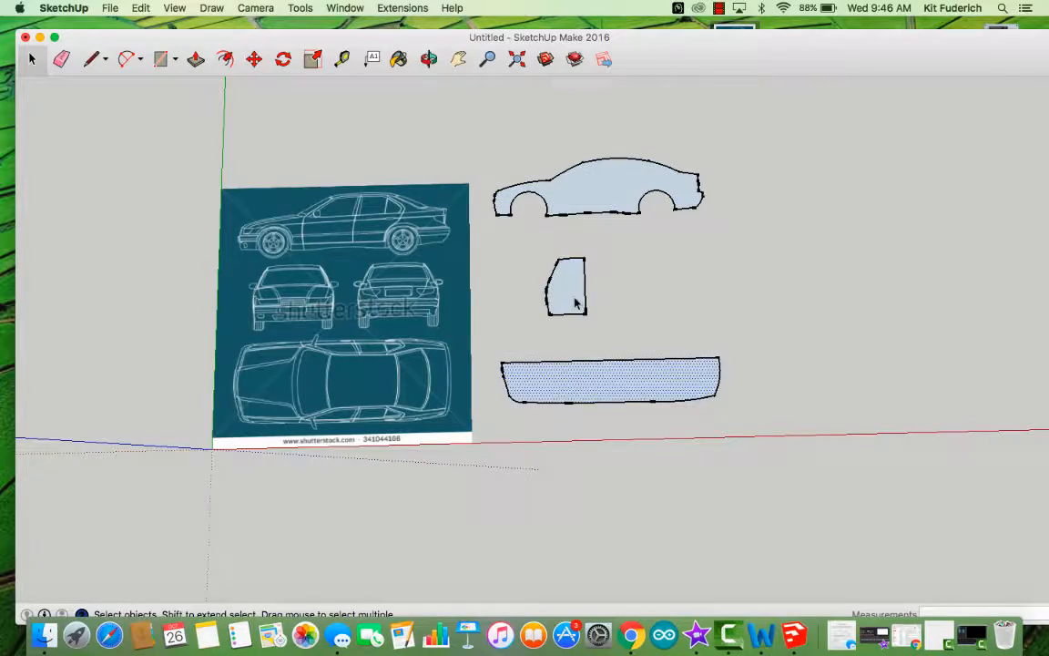
left_click(579, 300)
left_click(578, 200)
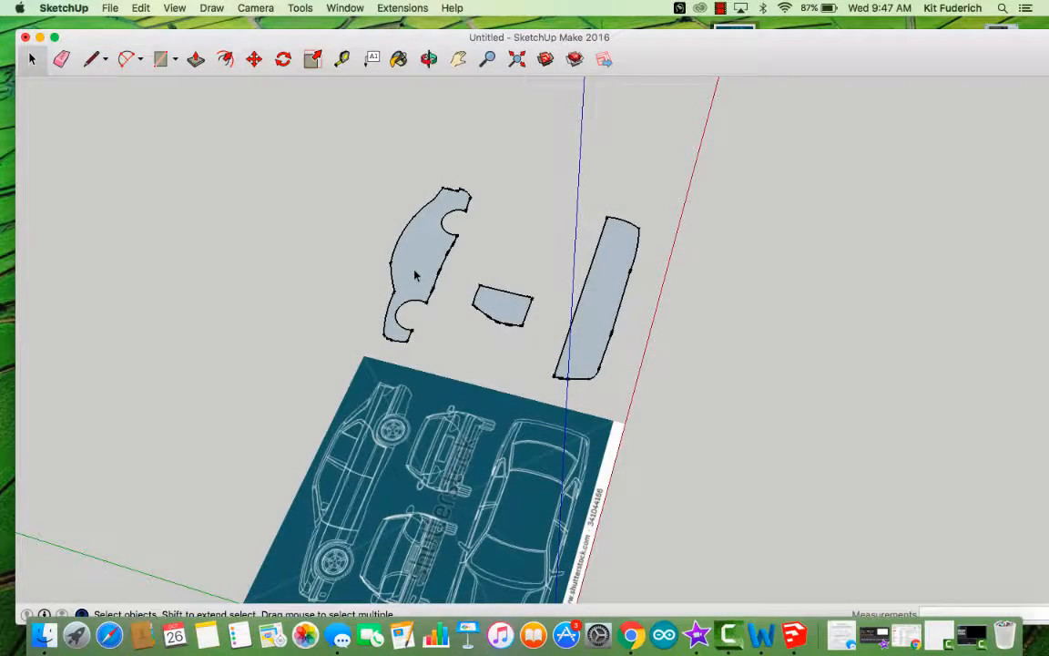
Step: Group the side-view face with all its connected geometry, and open the selection options for the half front-view face
left_click(410, 268)
right_click(423, 263)
mouse_move(476, 313)
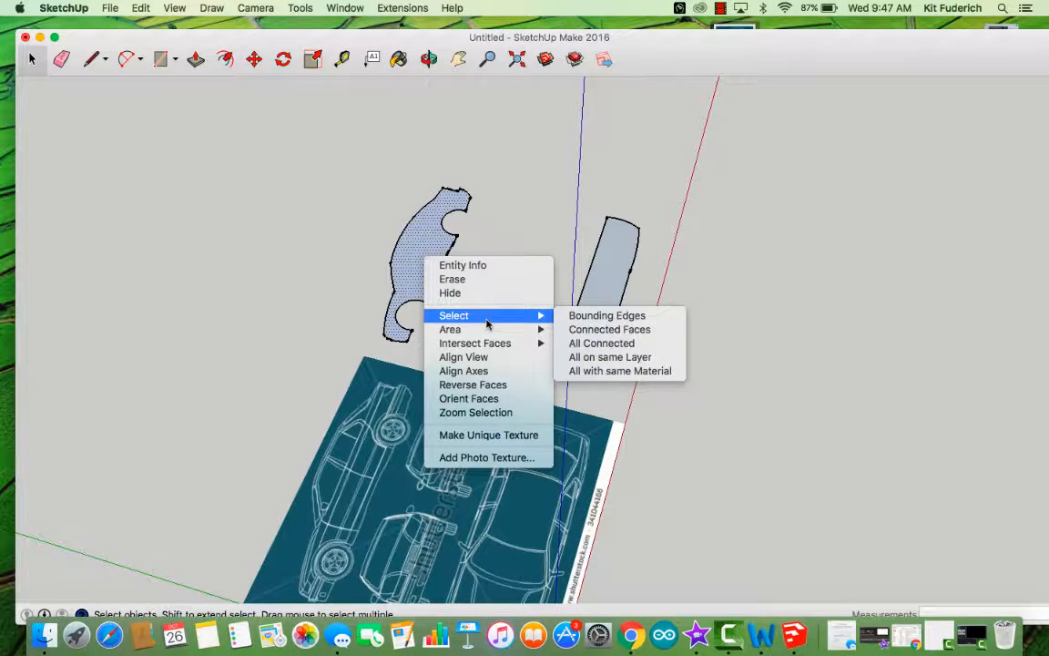
left_click(574, 344)
right_click(417, 254)
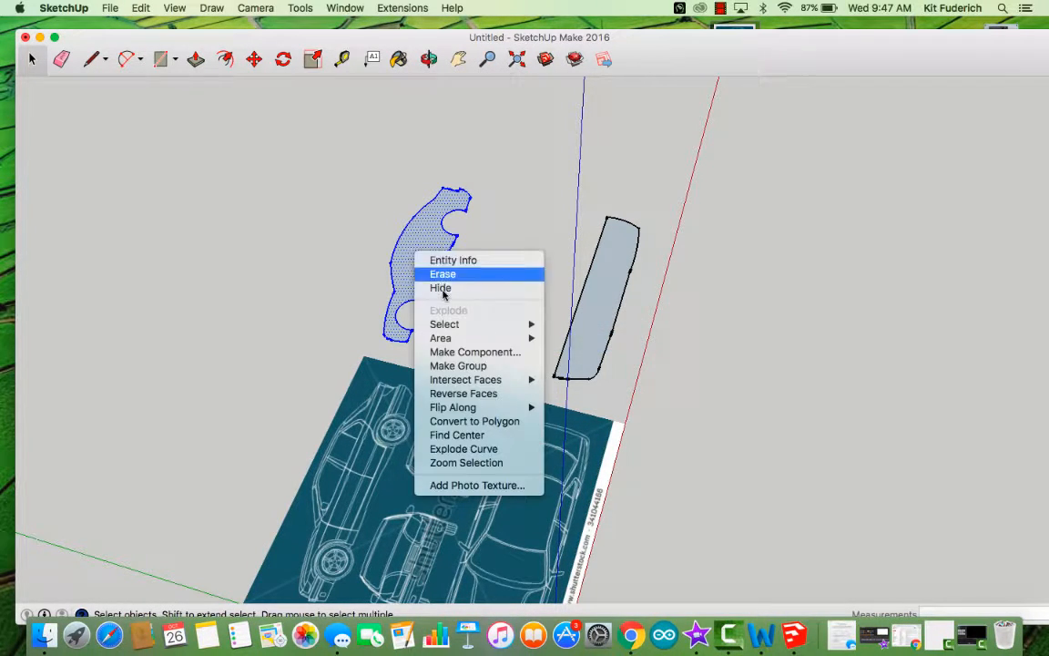
left_click(465, 365)
right_click(501, 313)
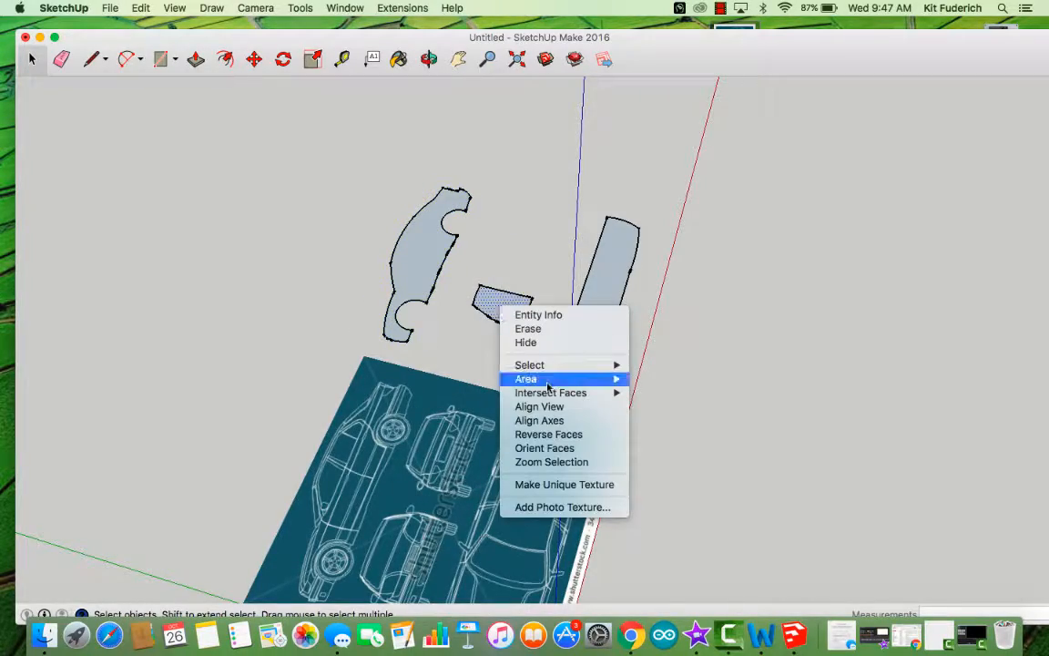
mouse_move(547, 364)
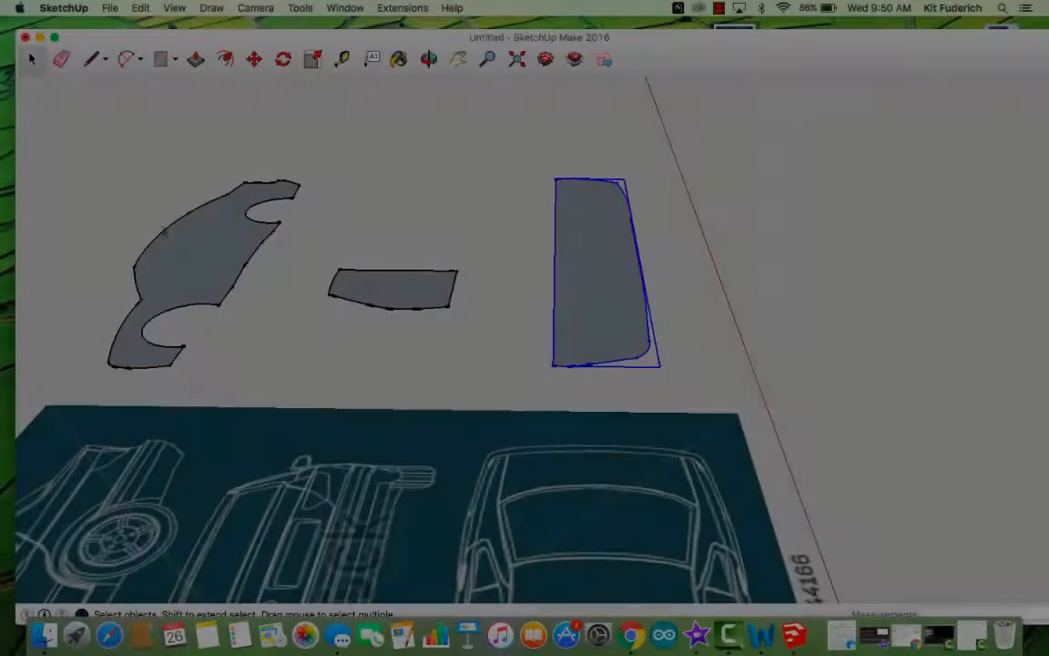
left_click(210, 264)
left_click(372, 278)
left_click(598, 274)
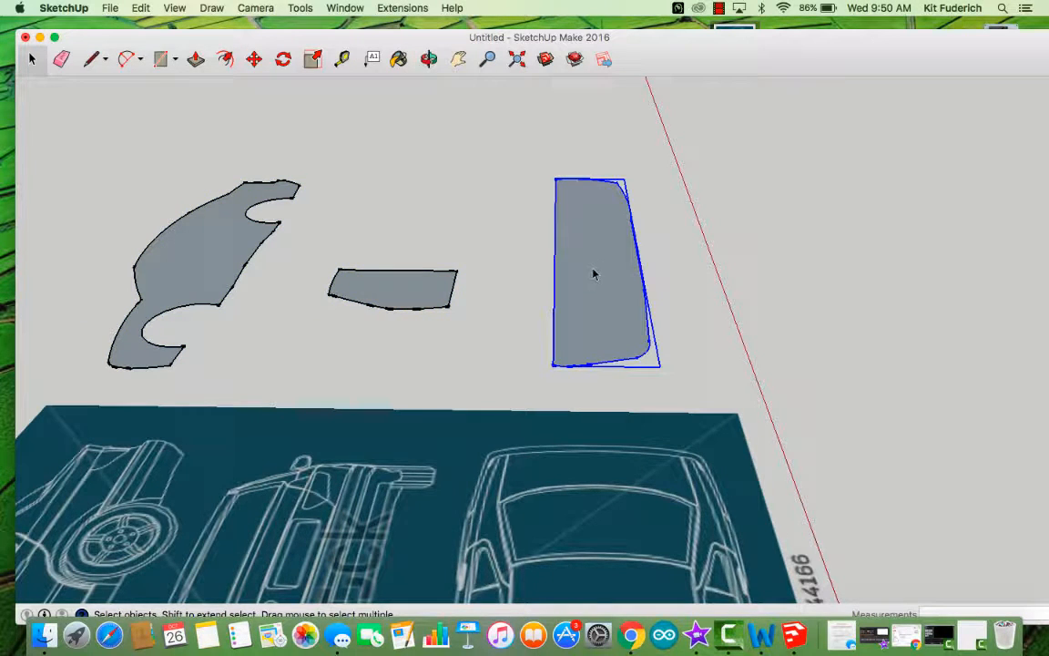
Step: Move the side-view group about 1627 mm so its lower front corner meets the front centre-line corner of the half top-view group
left_click(230, 257)
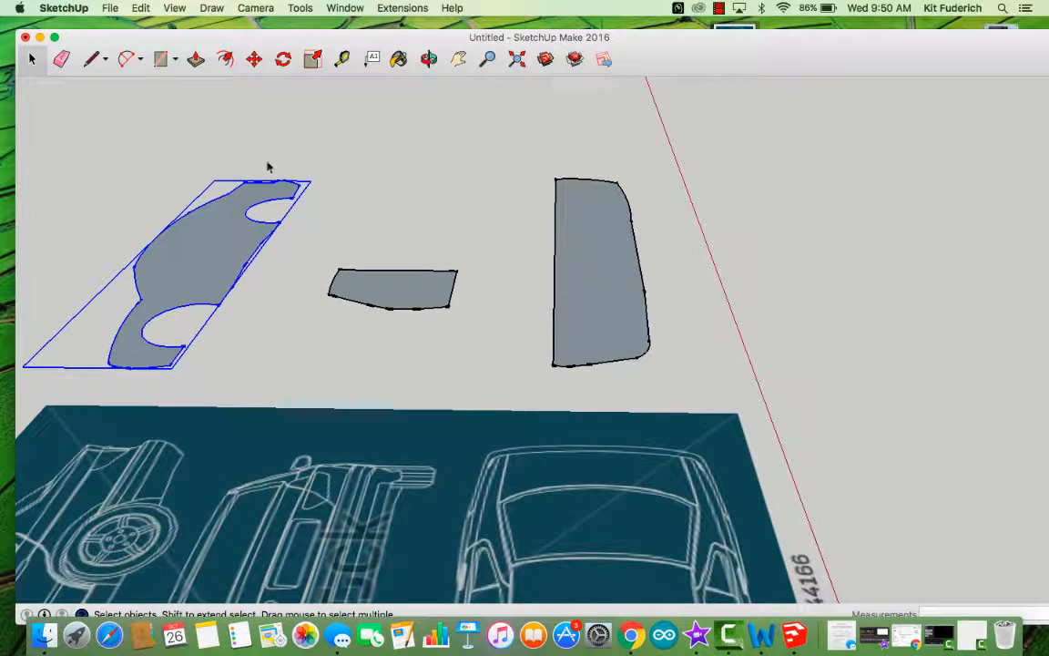
left_click(255, 60)
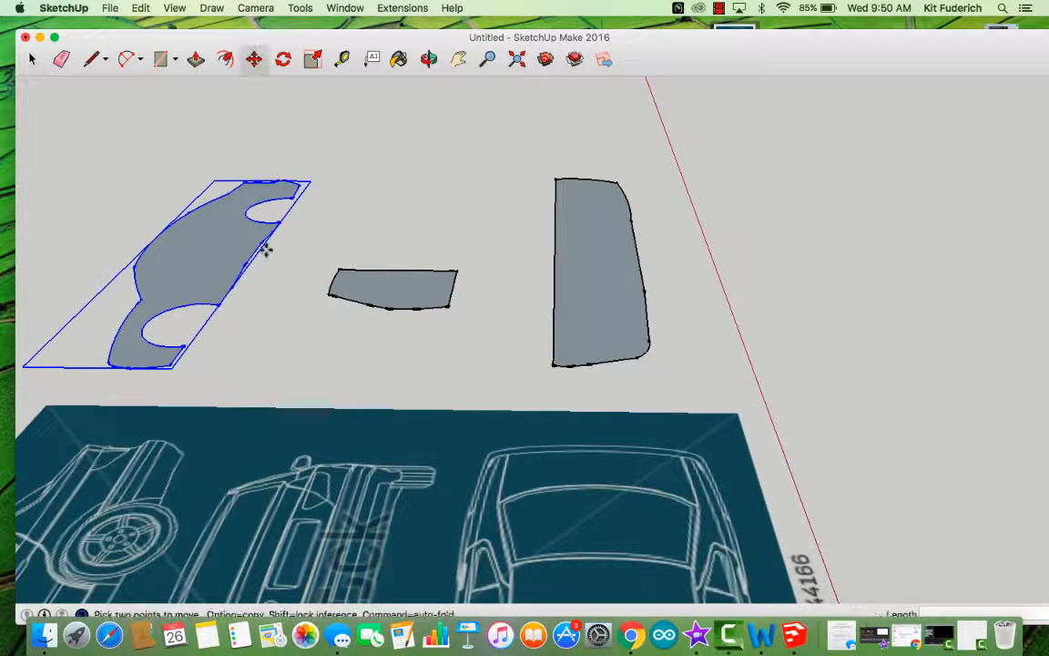
left_click(168, 362)
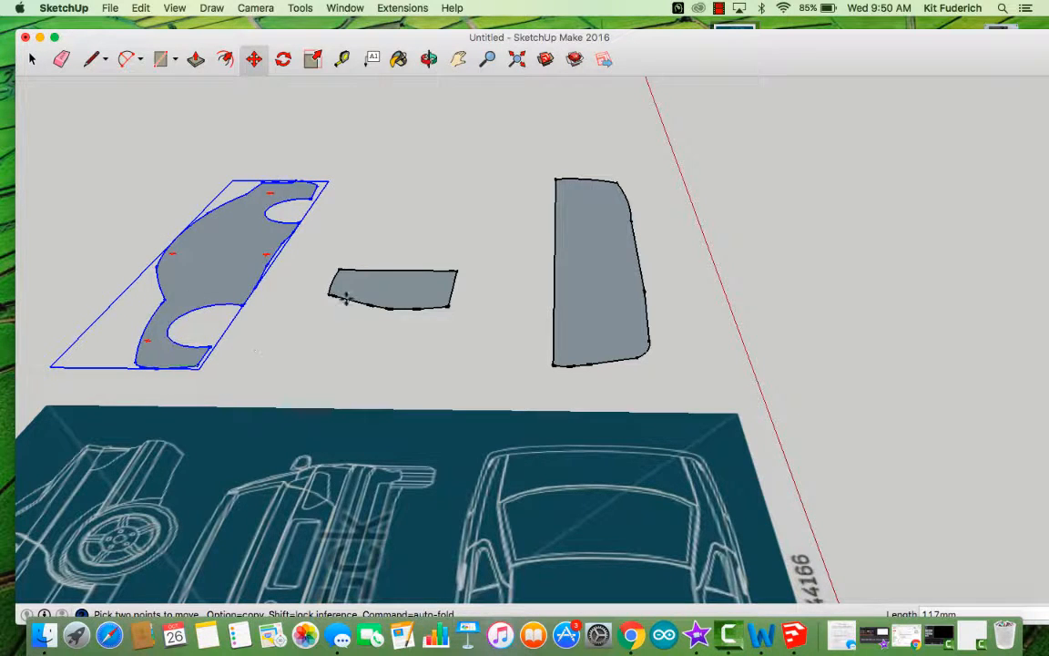
left_click(553, 360)
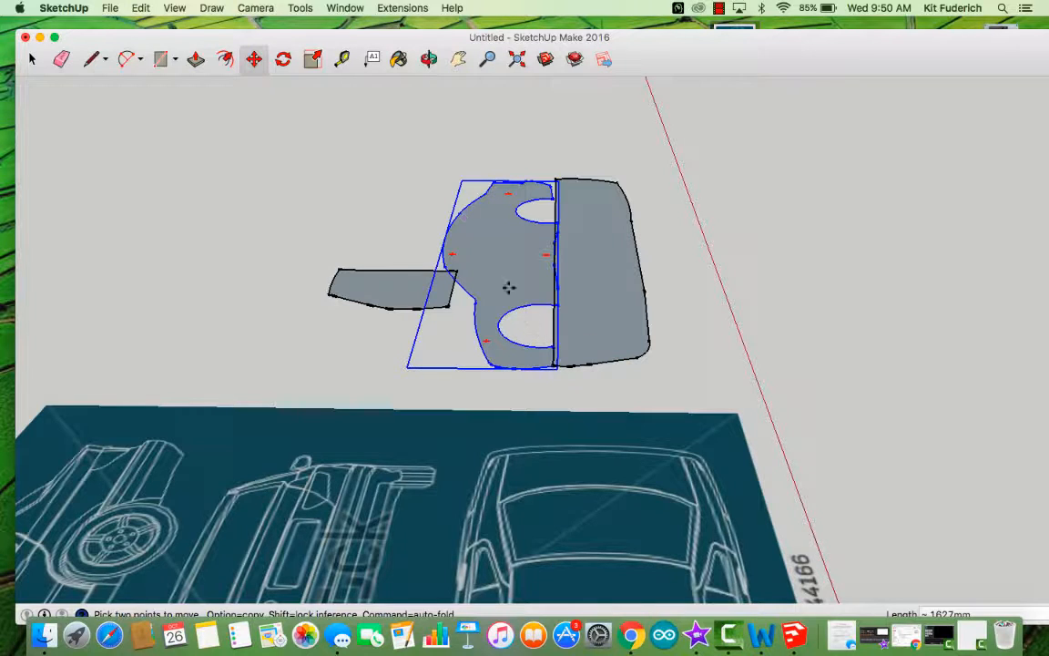
Step: Rotate the side-view group upright about the red axis at the corner it shares with the half top-view group
left_click(284, 60)
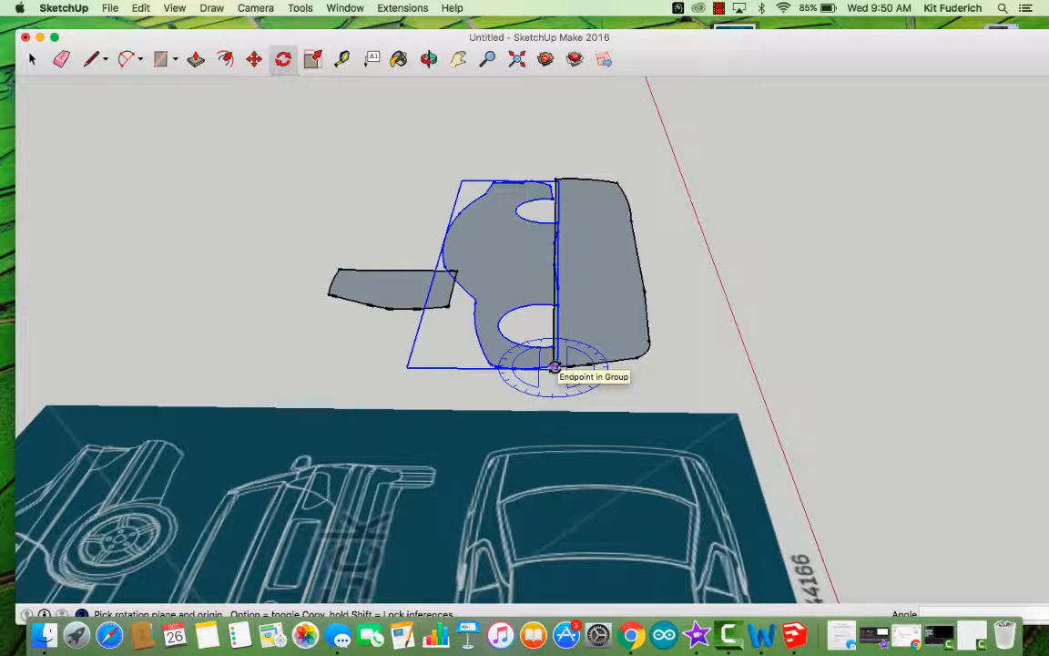
key("Left")
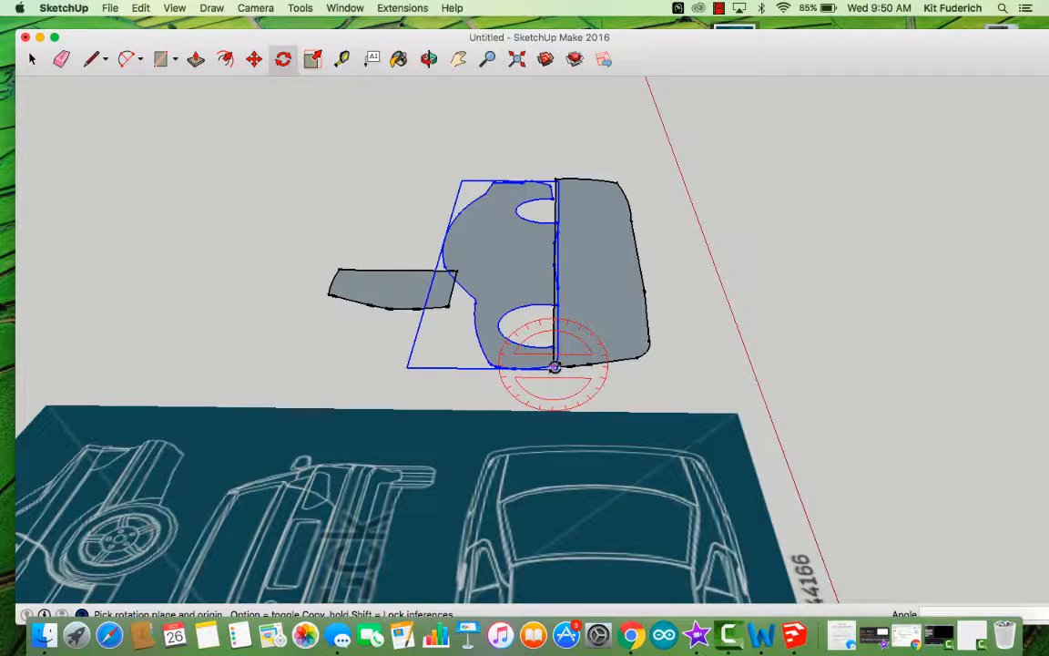
left_click(554, 367)
left_click(723, 374)
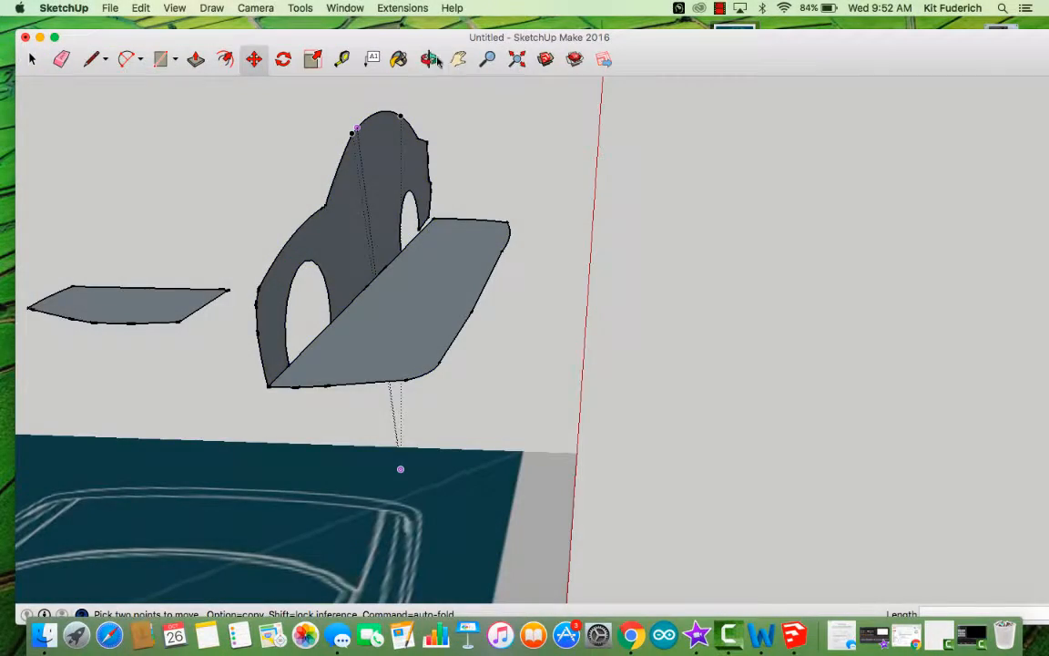
left_click(429, 59)
left_click_drag(429, 201, 337, 288)
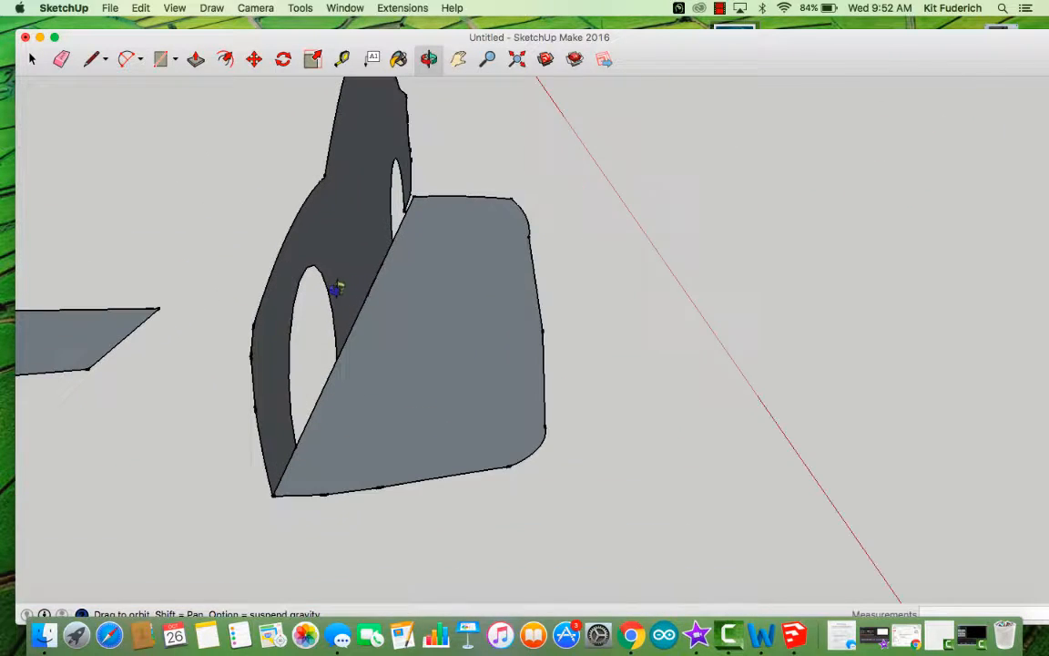
Step: Move the upright side-view group about 52 mm outward, away from the centre line of the half top-view group
left_click(253, 58)
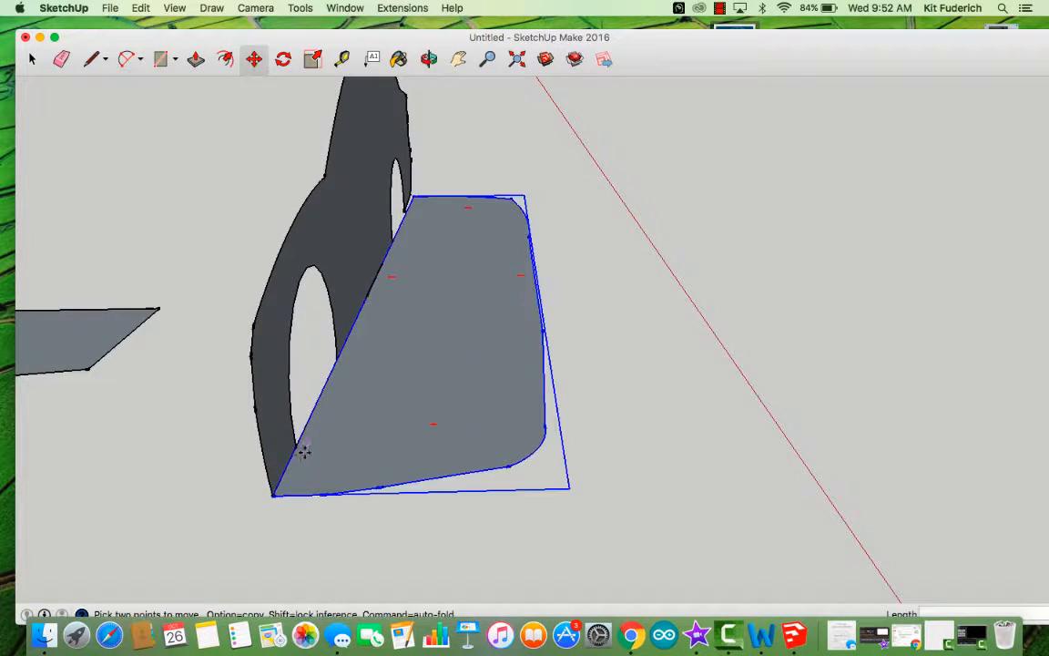
left_click(270, 500)
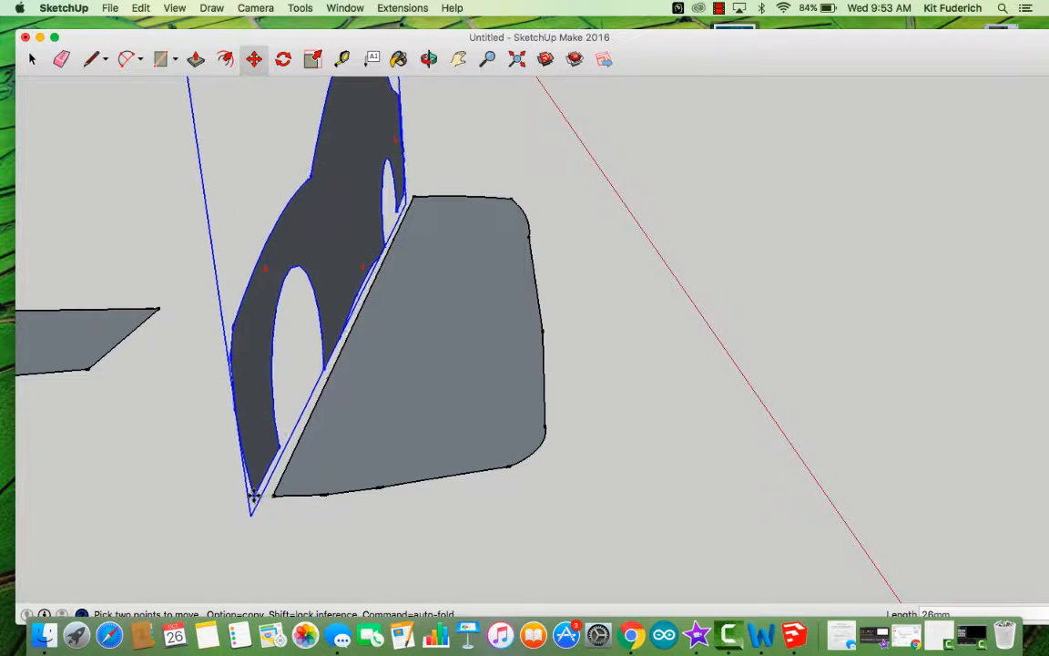
left_click(237, 497)
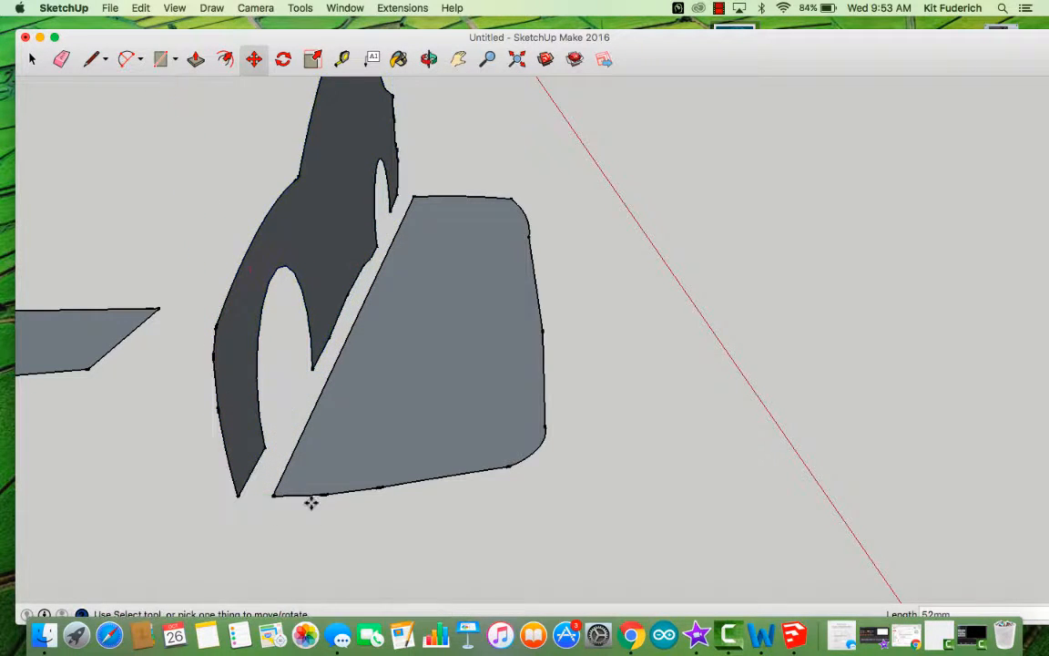
Step: Explode the half top-view group and push/pull its face upward about 661 mm, above the side profile
left_click(32, 59)
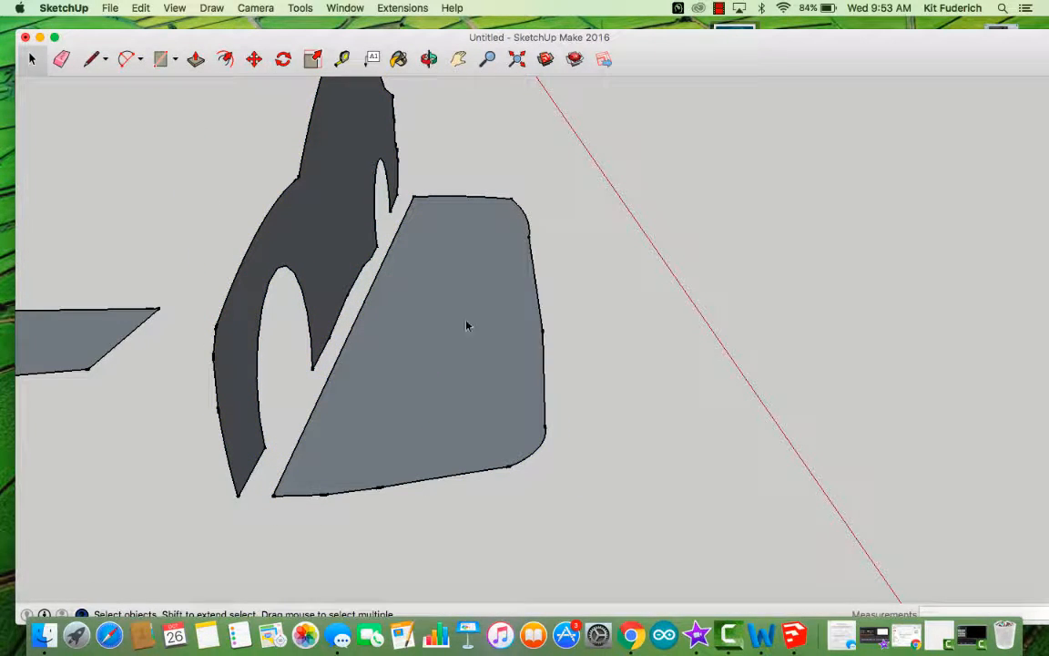
left_click(455, 349)
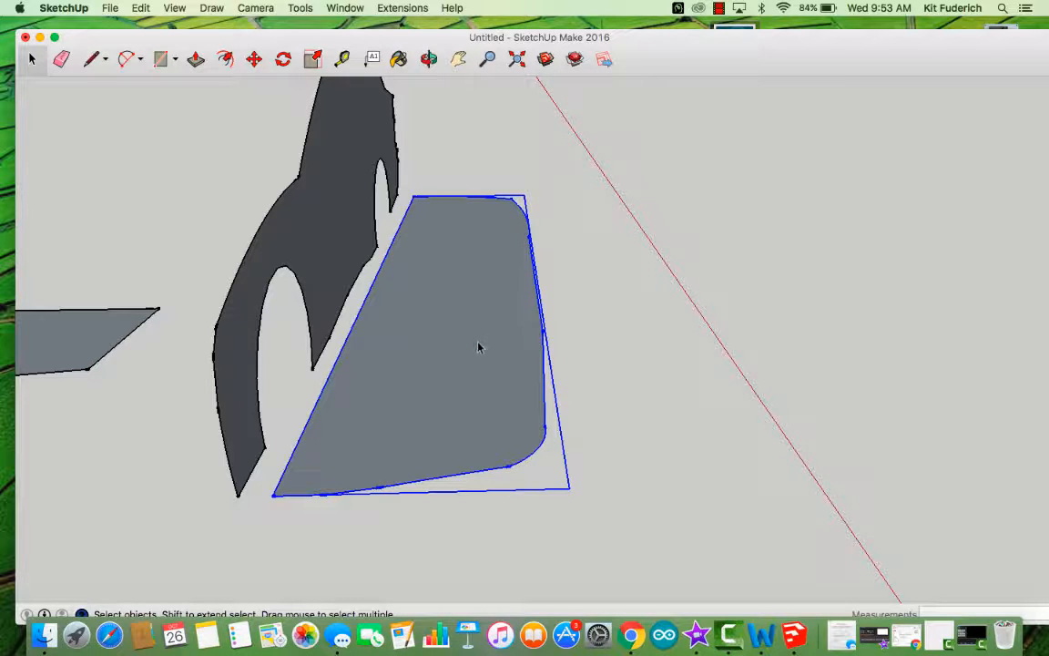
right_click(462, 361)
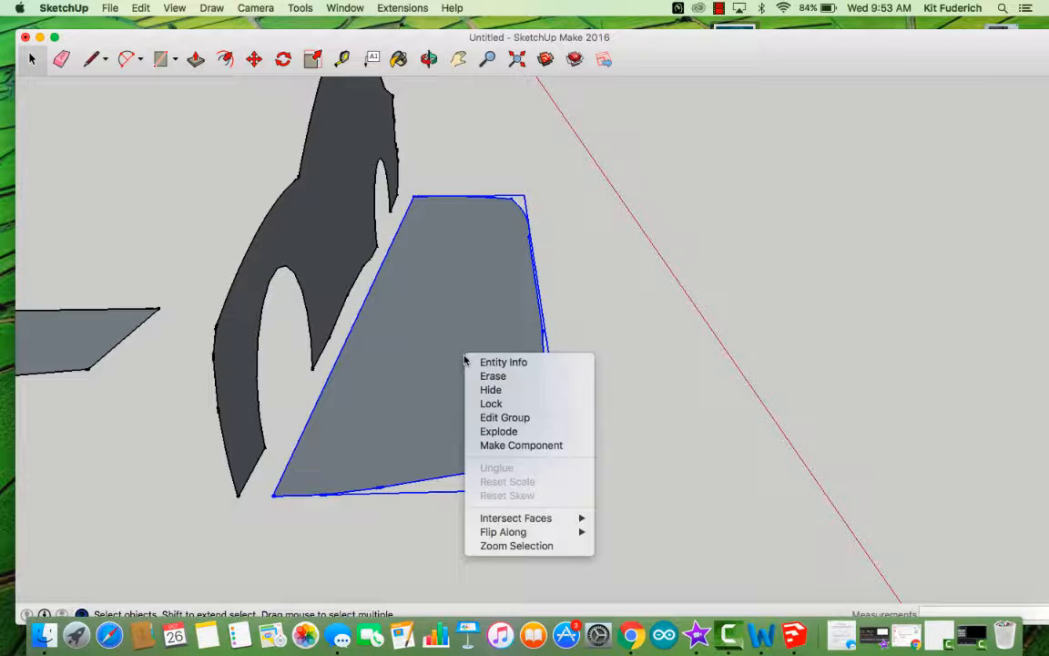
left_click(528, 433)
left_click(197, 60)
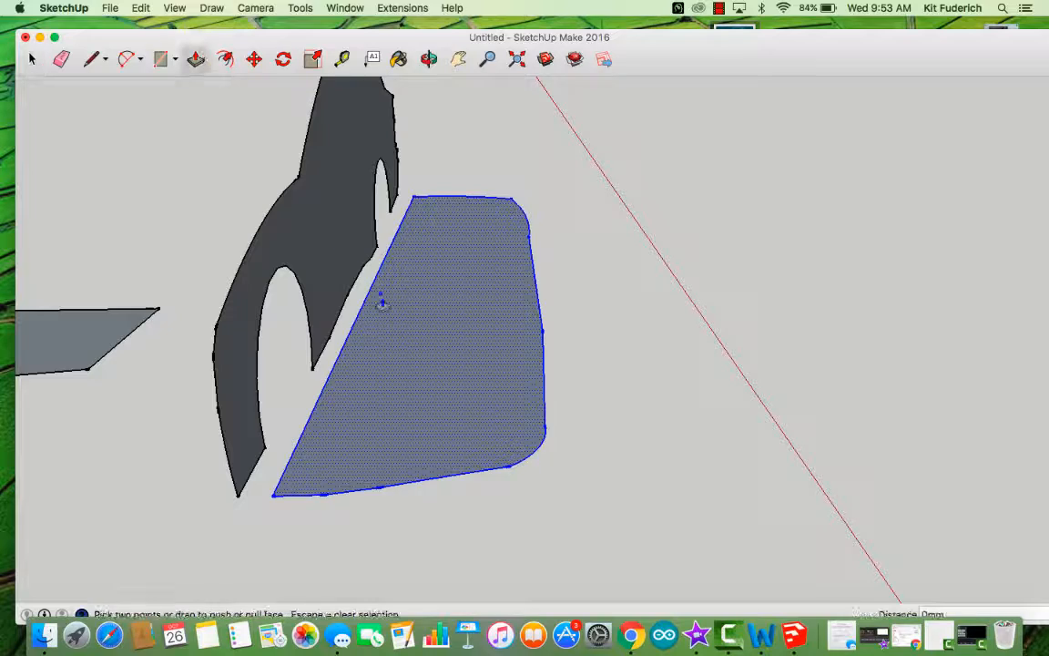
left_click(382, 300)
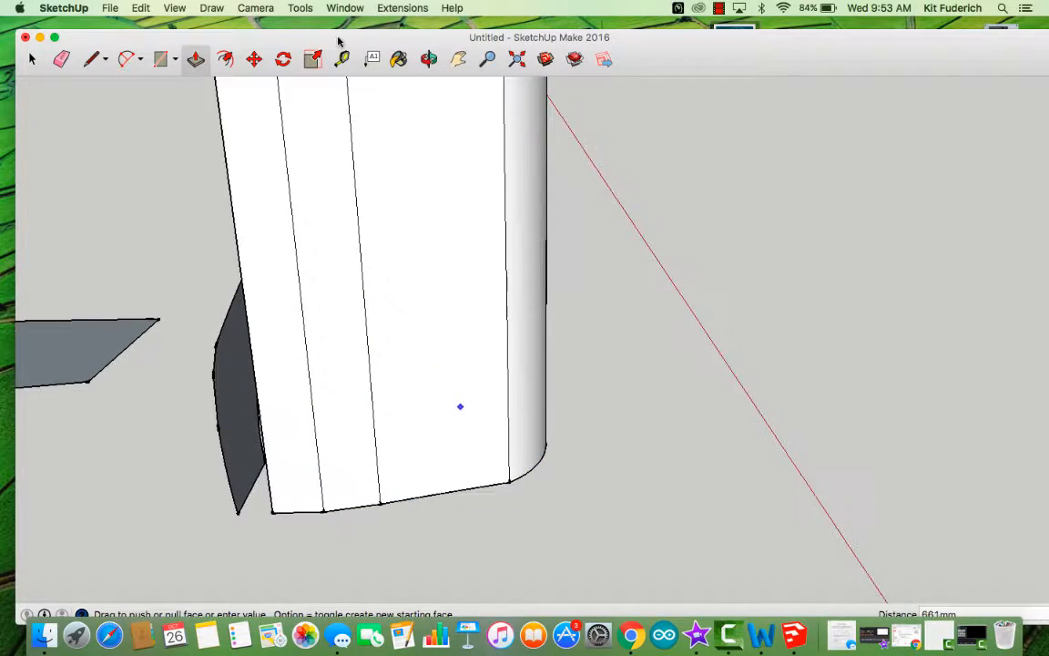
Step: Explode the side-view group and push/pull its face about 559 mm across the full width of the top-view extrusion
left_click(429, 59)
left_click_drag(382, 265, 323, 337)
left_click(31, 59)
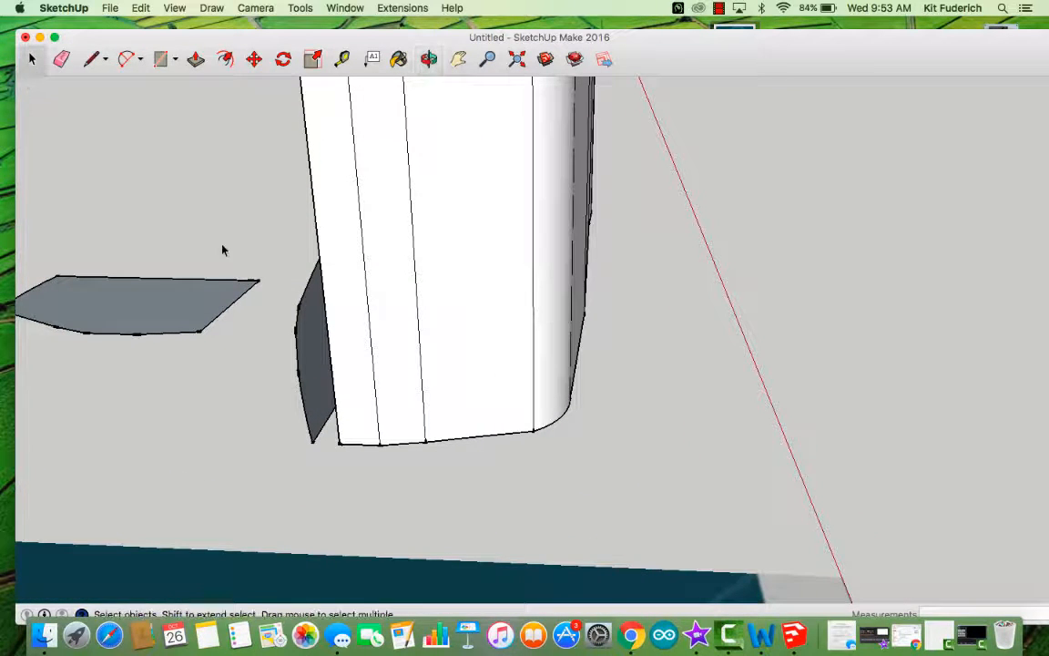
left_click(313, 370)
right_click(313, 347)
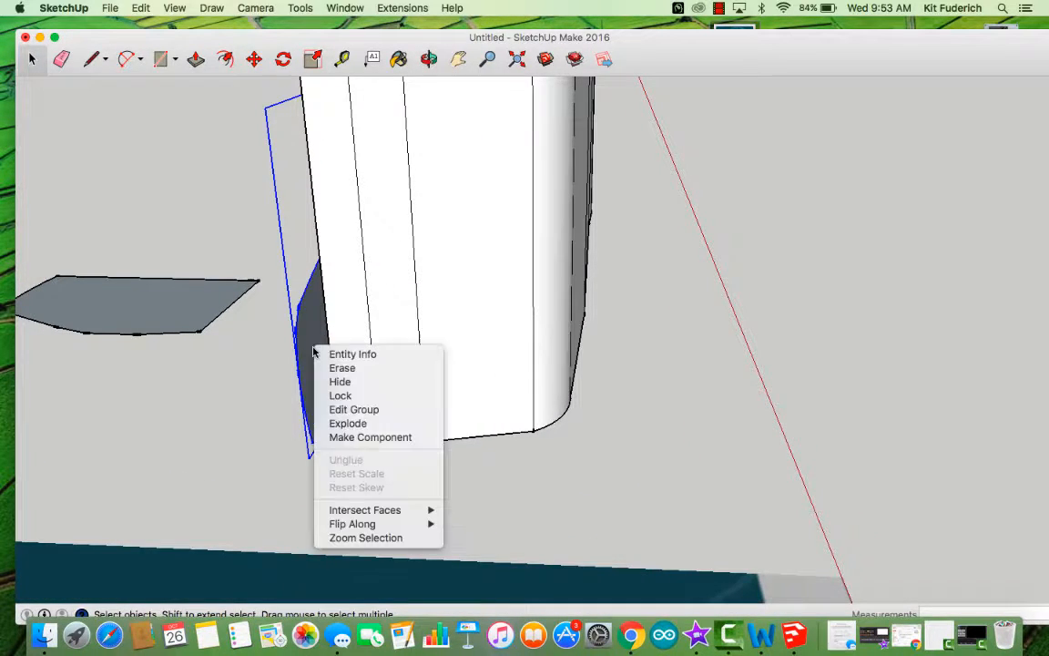
left_click(382, 425)
left_click(193, 59)
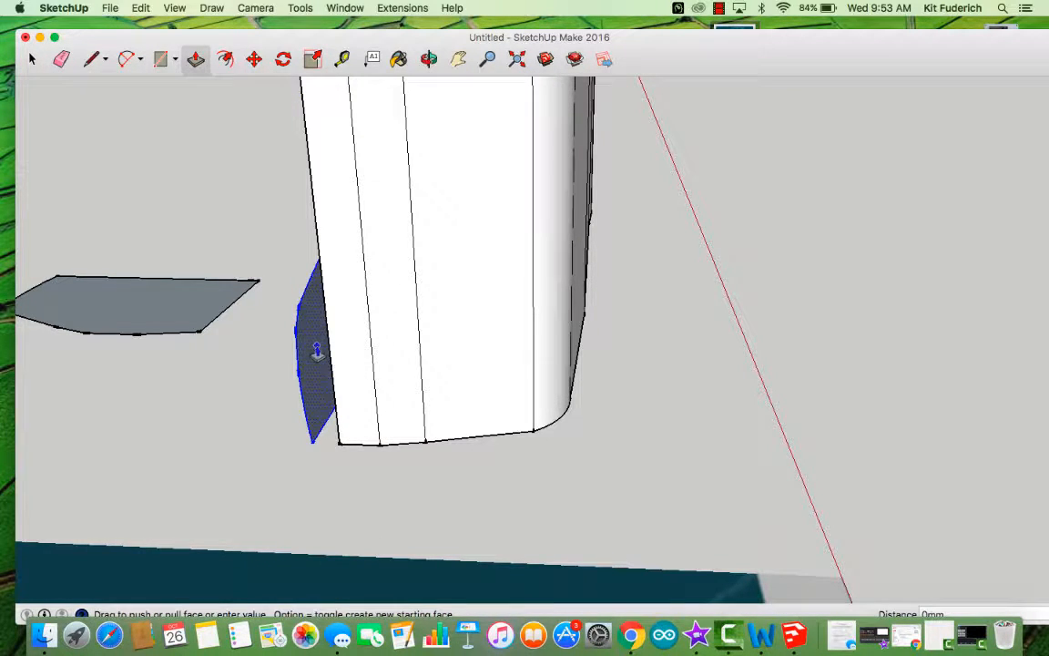
left_click(316, 346)
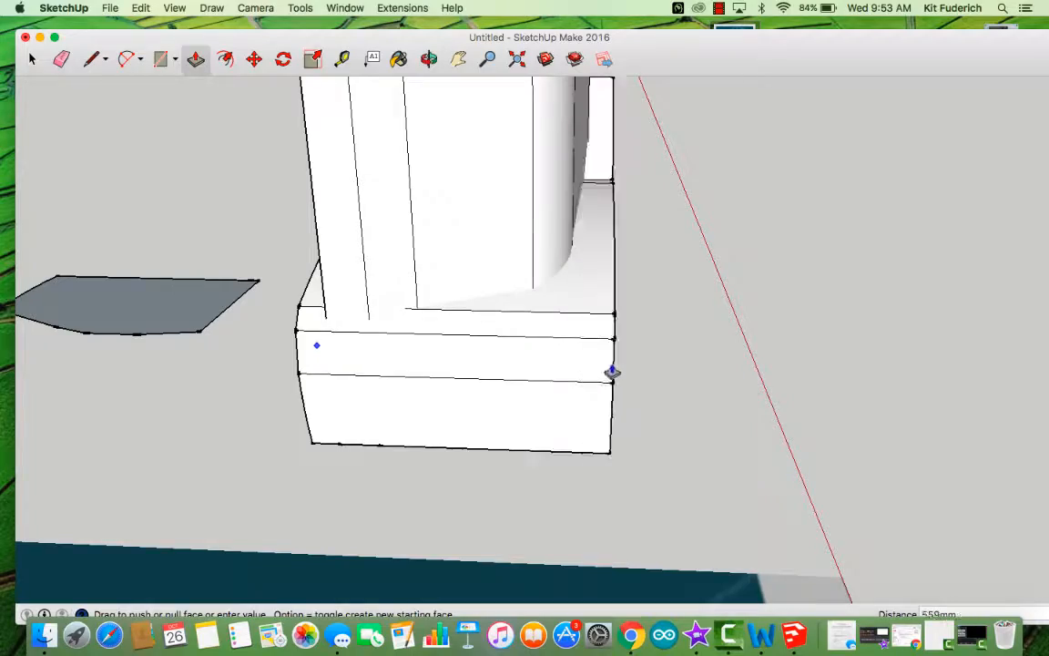
left_click(614, 369)
Step: Select all geometry connected to the tall extrusion's top face and intersect its faces with the model
left_click(428, 59)
left_click_drag(415, 228, 484, 359)
scroll(400, 382, "up", 5)
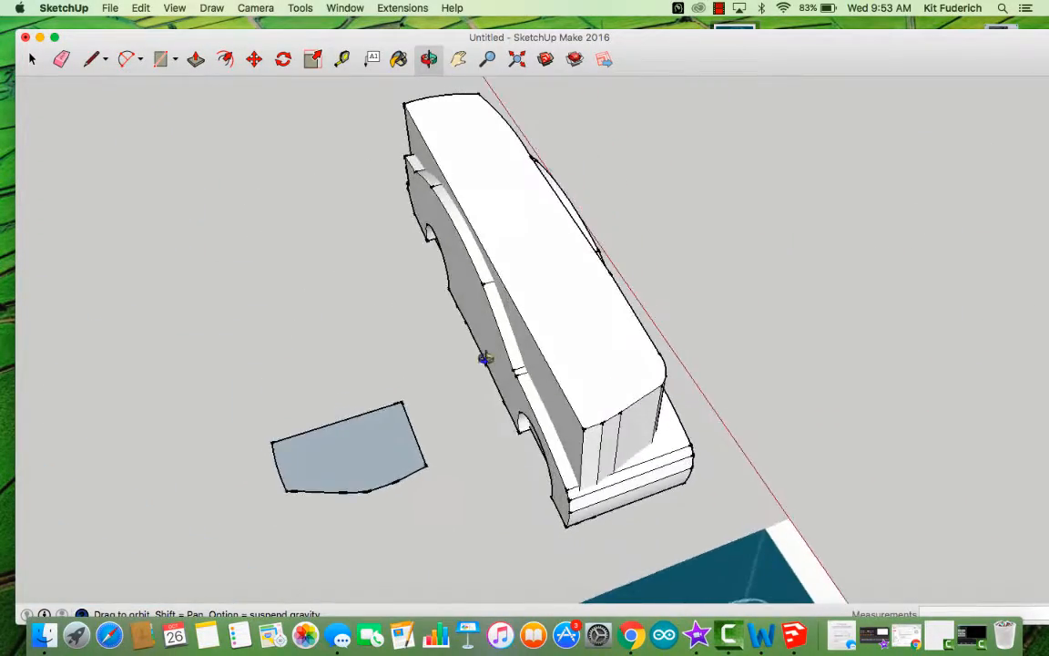
left_click(32, 59)
left_click(499, 204)
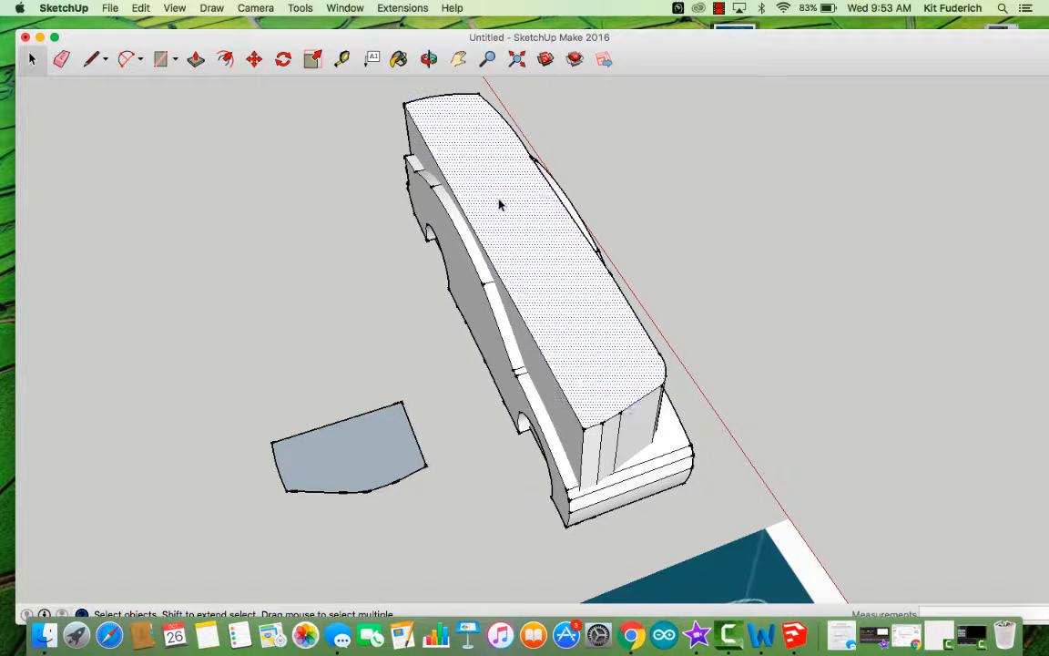
right_click(500, 201)
mouse_move(601, 257)
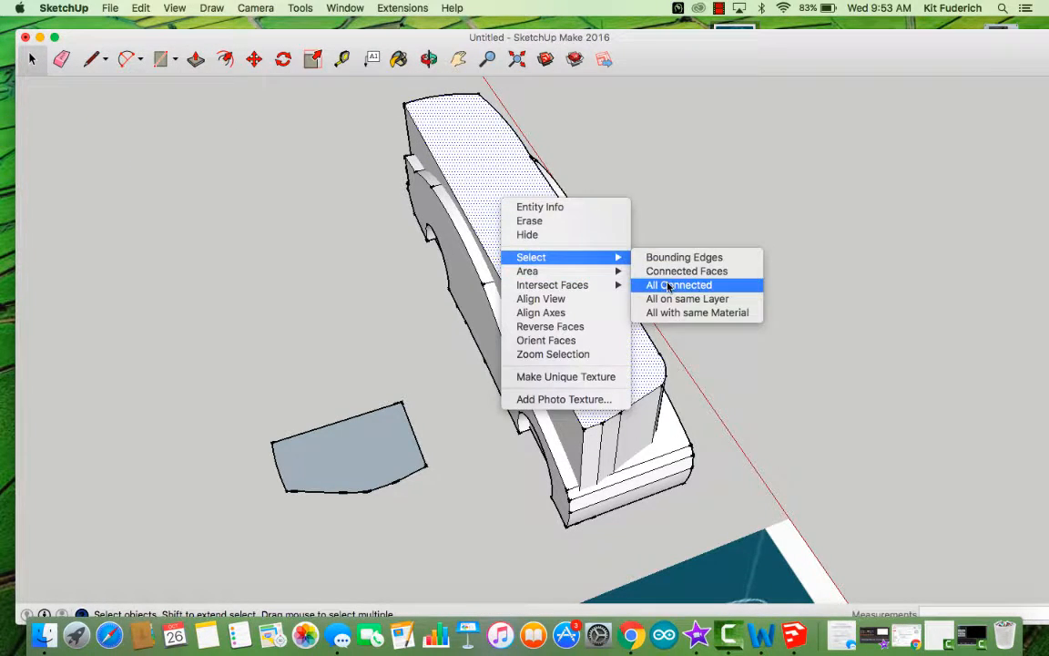
left_click(646, 284)
right_click(564, 291)
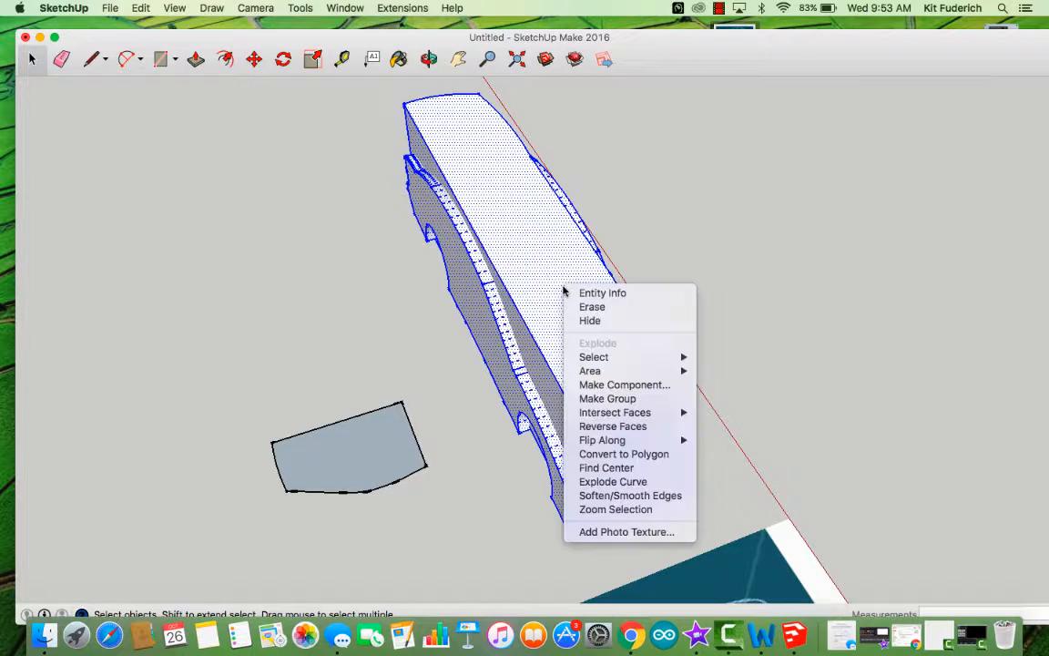
mouse_move(651, 417)
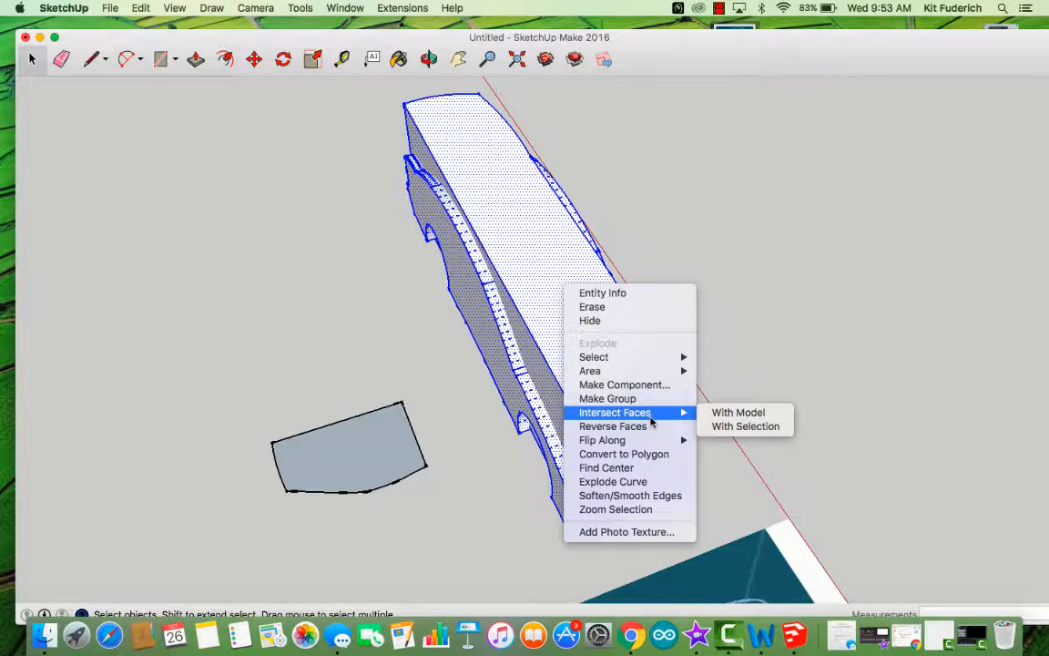
left_click(746, 413)
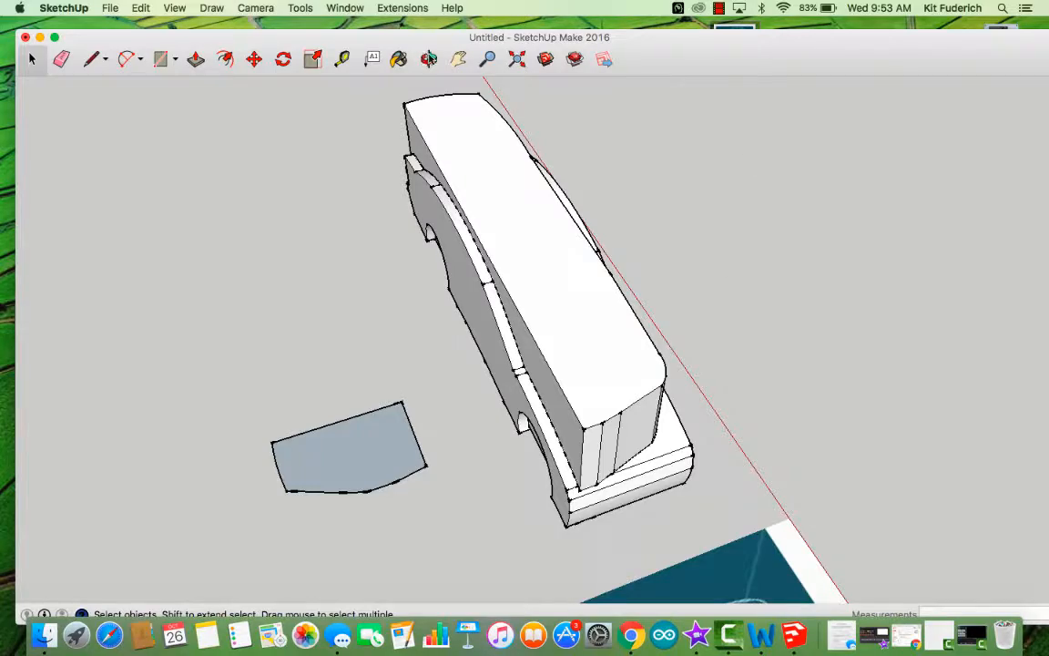
Step: Erase the side extrusion's outer face and the surplus edges at the rear end outside the body
left_click(429, 59)
left_click_drag(692, 328, 759, 253)
left_click(720, 7)
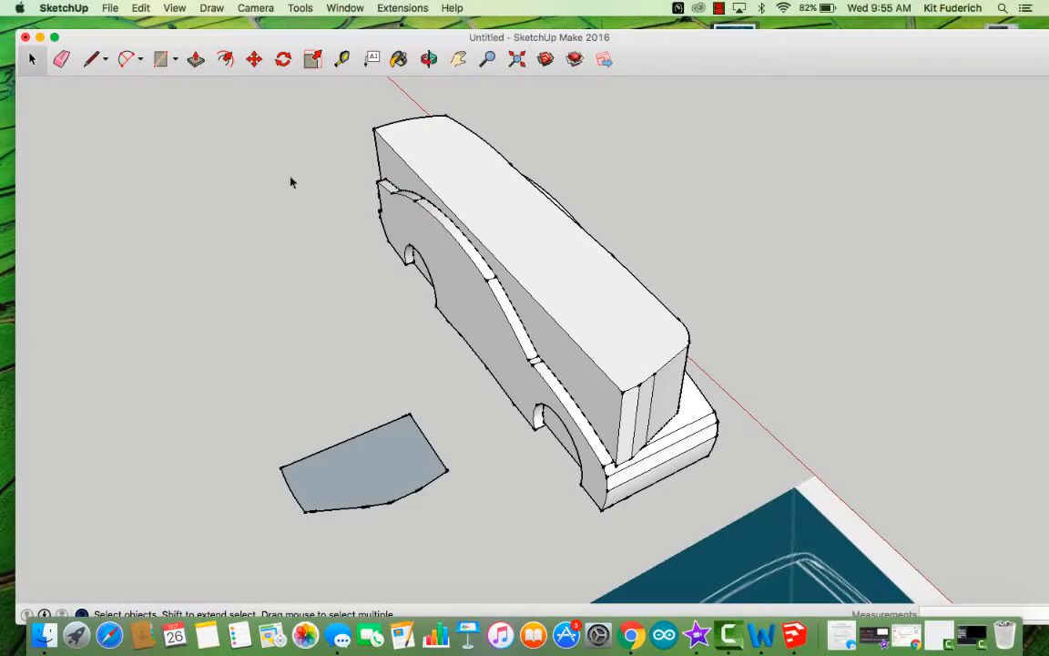
left_click(396, 177)
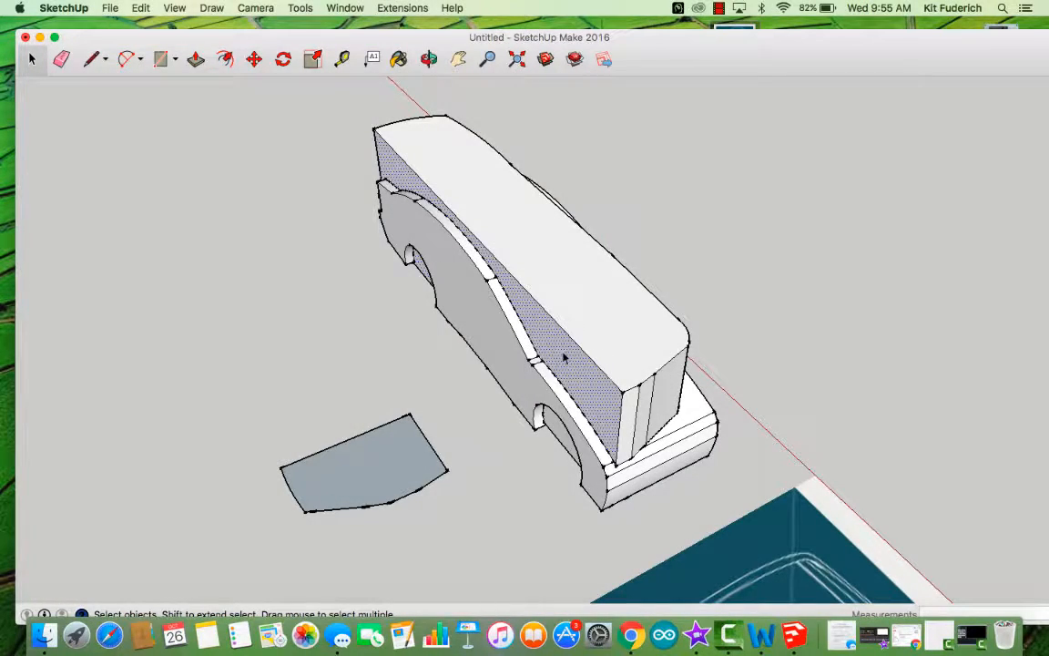
middle_click_drag(602, 264, 640, 352)
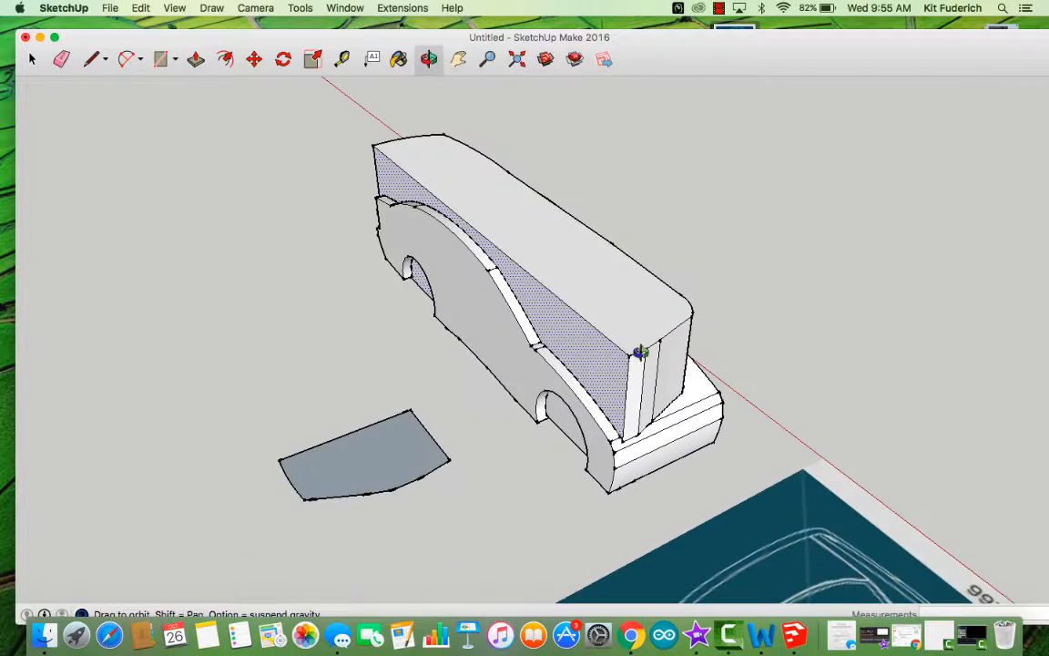
left_click(59, 58)
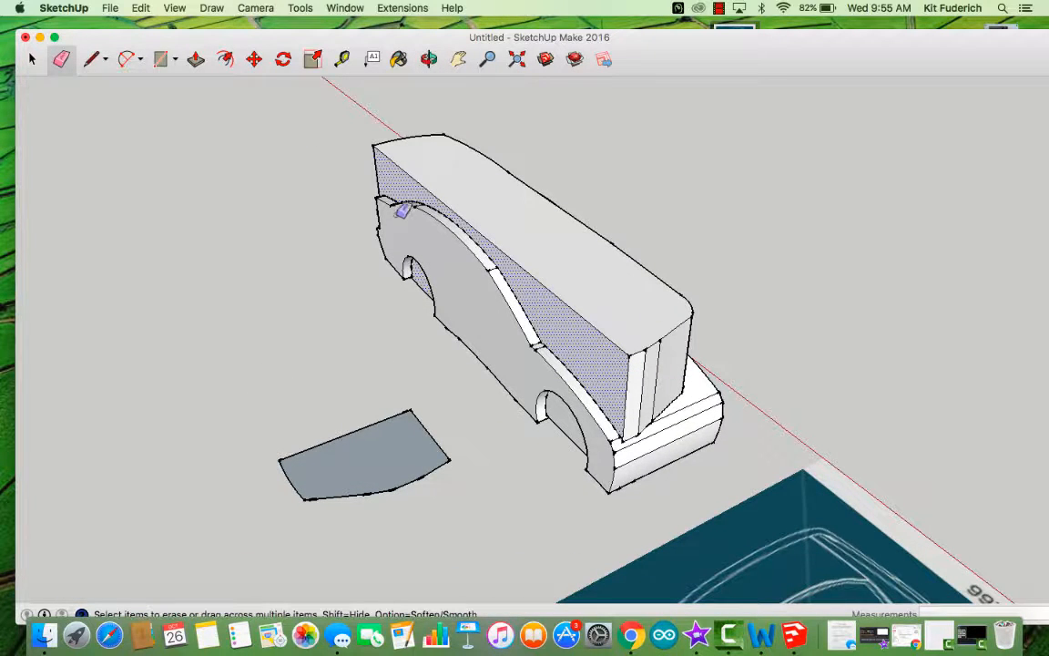
left_click(406, 204)
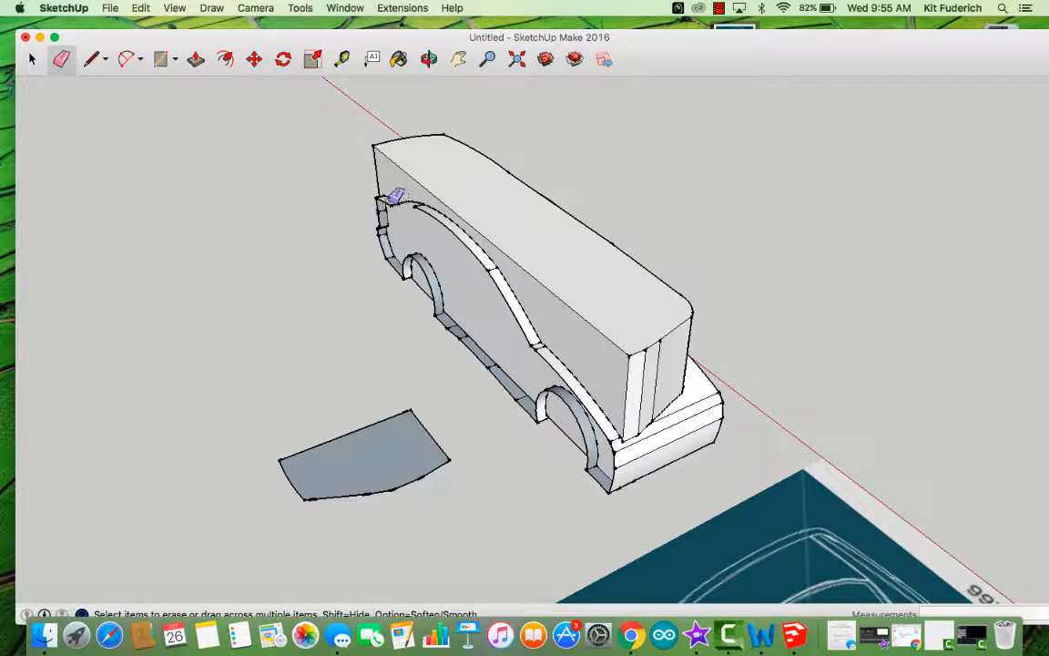
scroll(385, 195, "up", 5)
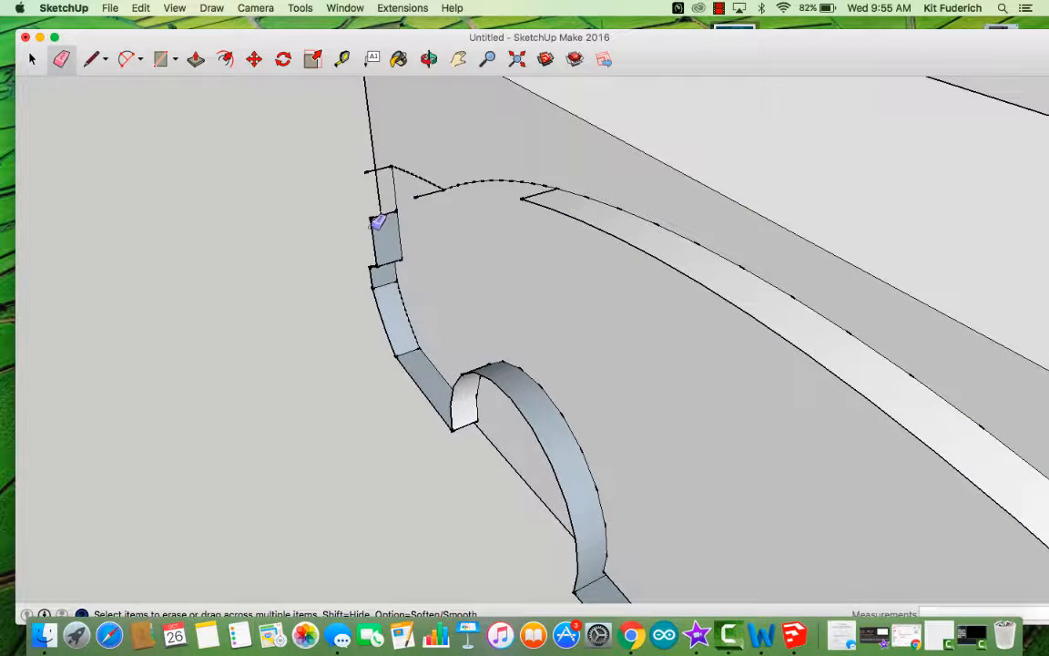
left_click(376, 218)
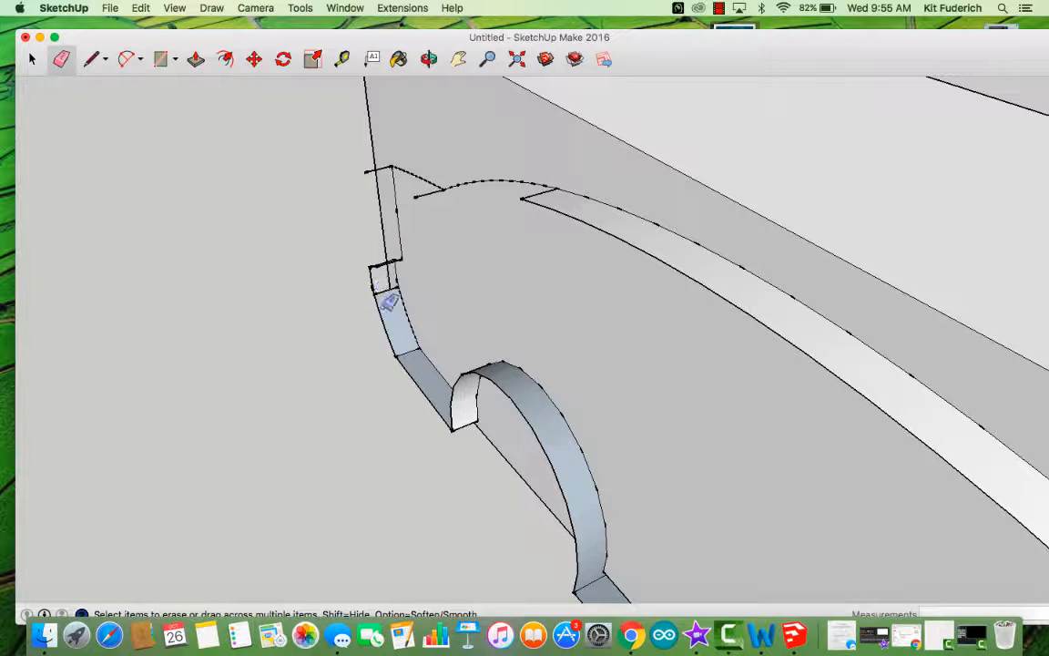
Step: Erase the protruding front wheel-arch strip and the surplus underside strips along the sill between the wheels
scroll(483, 414, "down", 5)
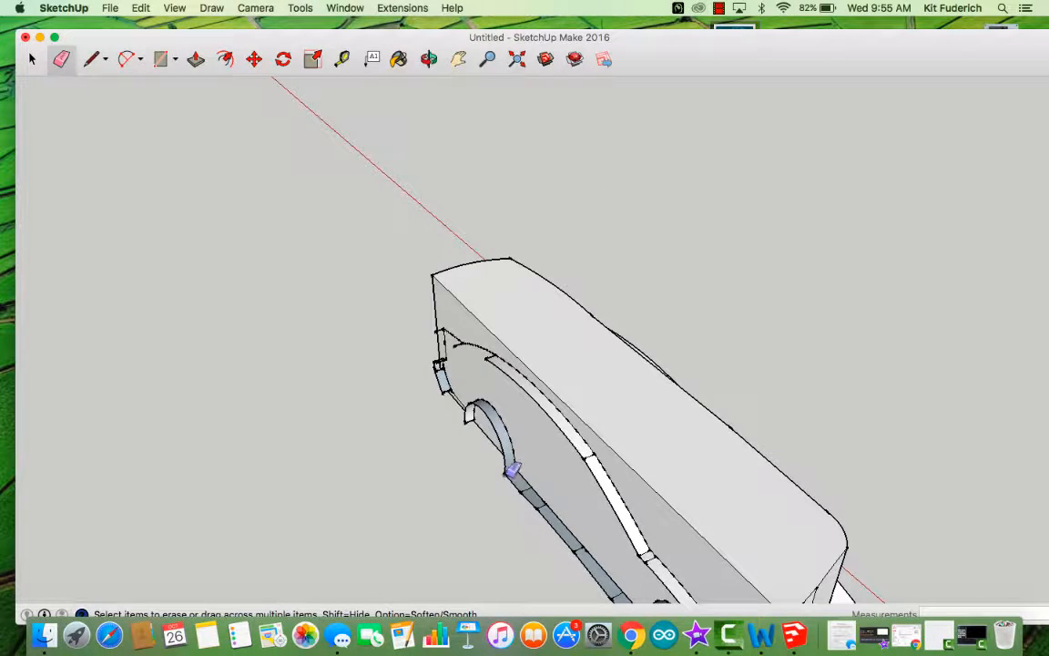
middle_click_drag(558, 535, 672, 565)
scroll(671, 564, "up", 2)
scroll(648, 569, "down", 6)
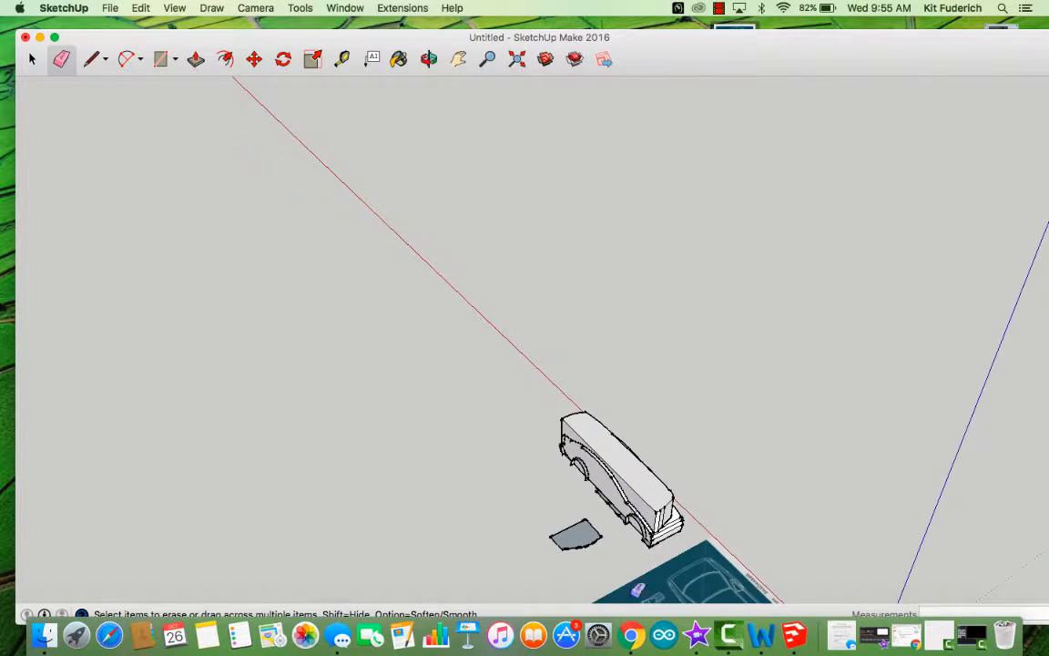
scroll(654, 555, "up", 6)
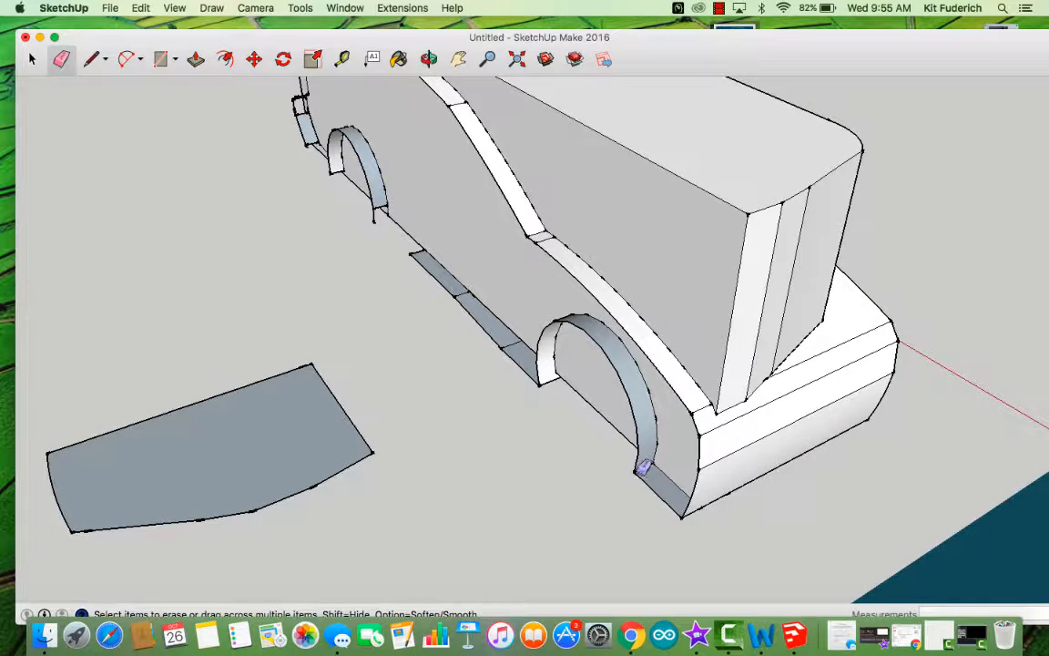
left_click_drag(643, 467, 609, 437)
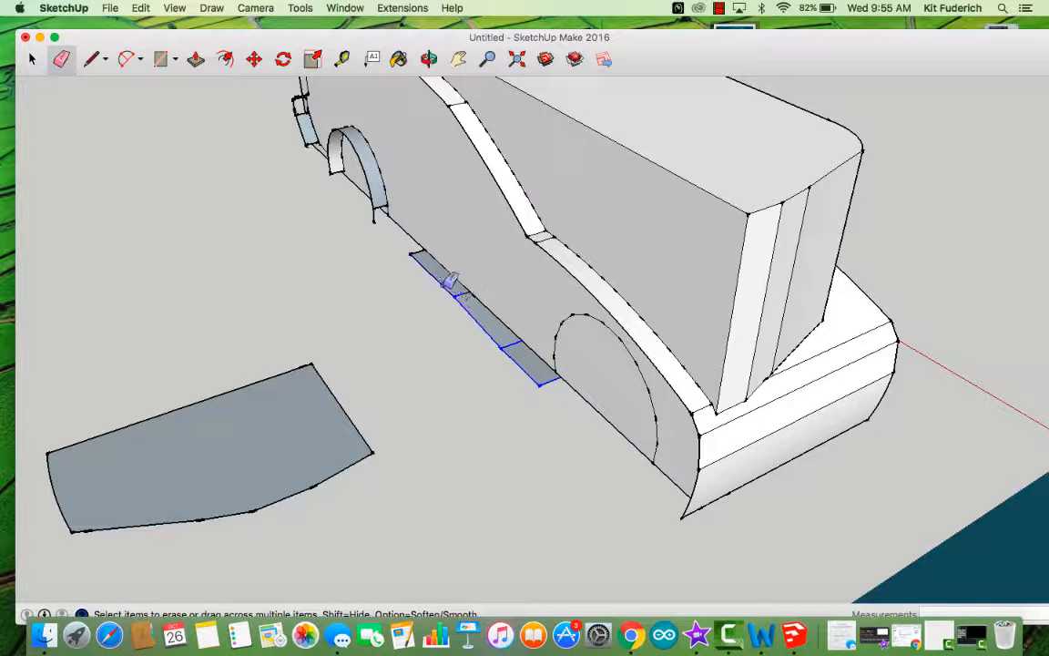
left_click_drag(450, 281, 403, 242)
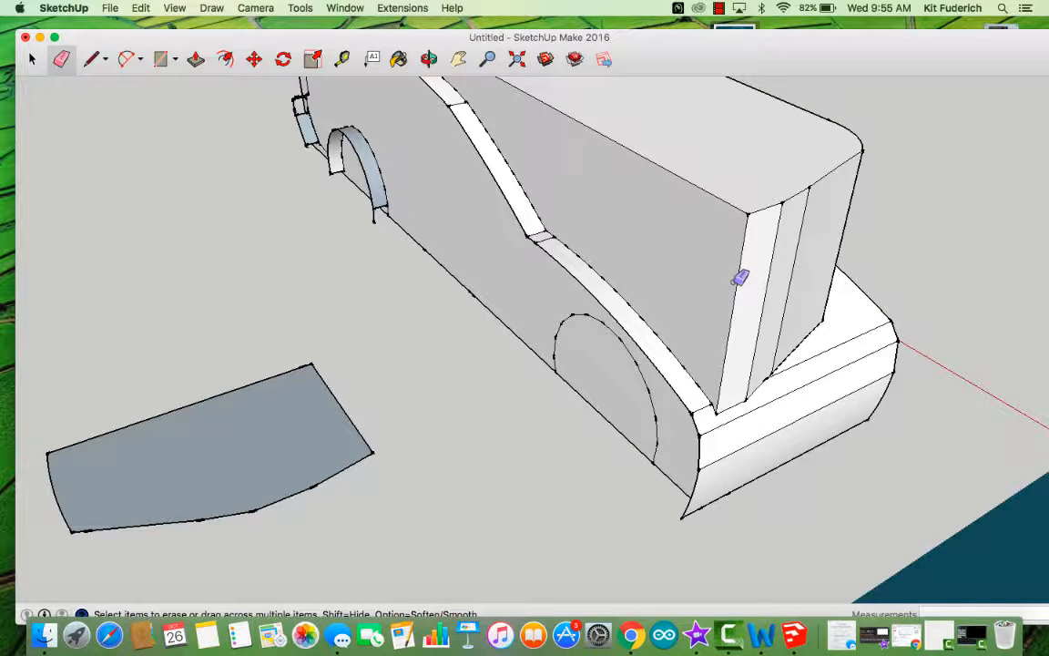
Step: Erase the surplus vertical walls of the top-view extrusion standing above the hood at the front corner
left_click(747, 255)
left_click(767, 196)
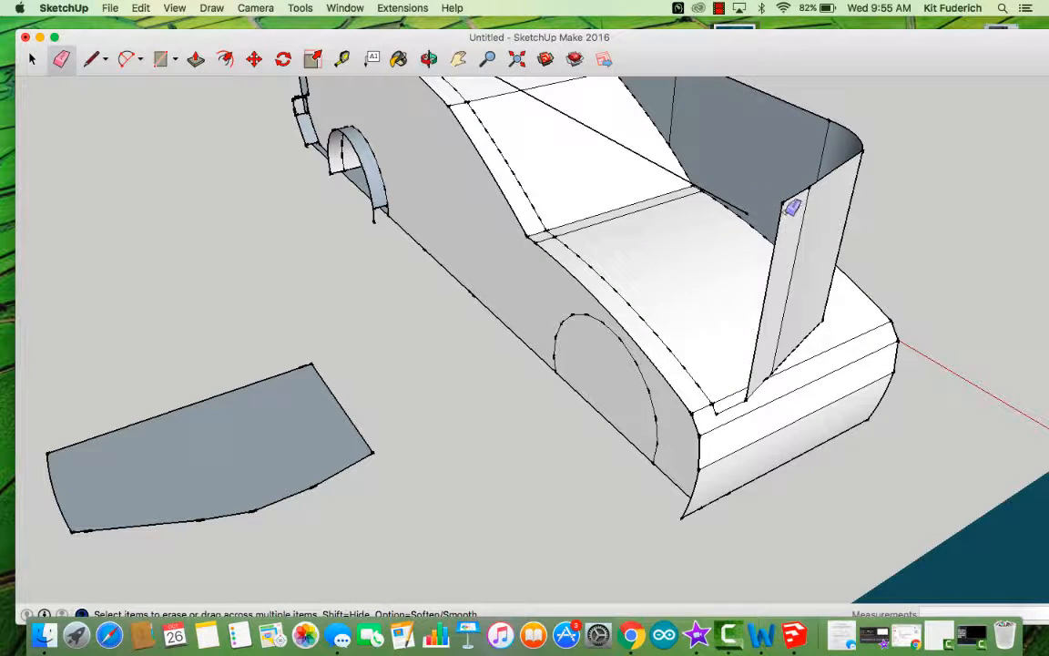
left_click_drag(791, 208, 775, 209)
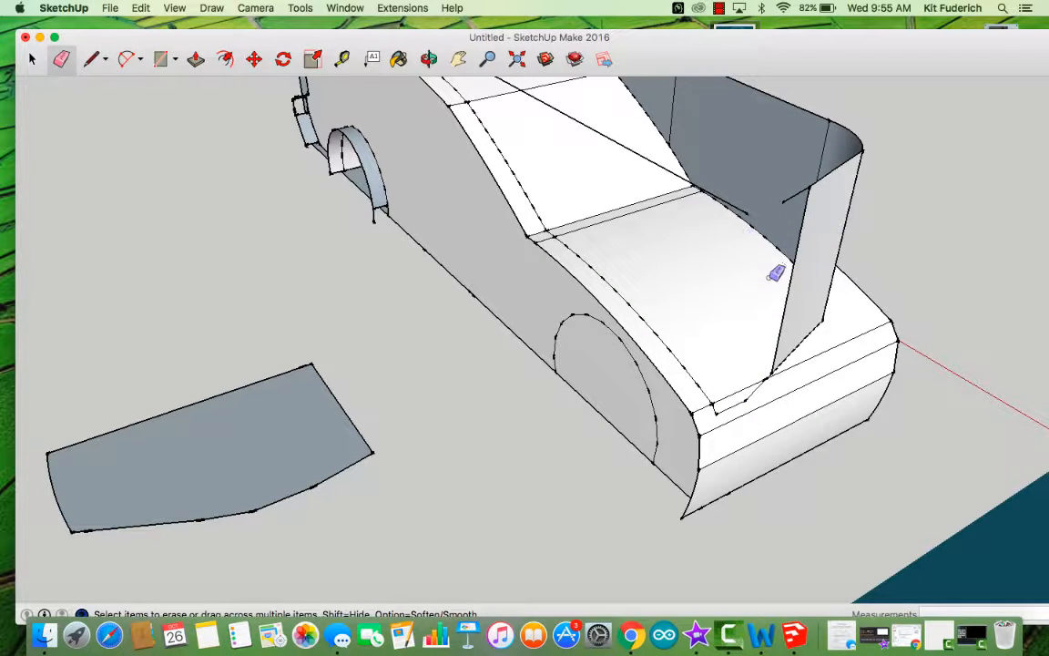
scroll(720, 328, "down", 2)
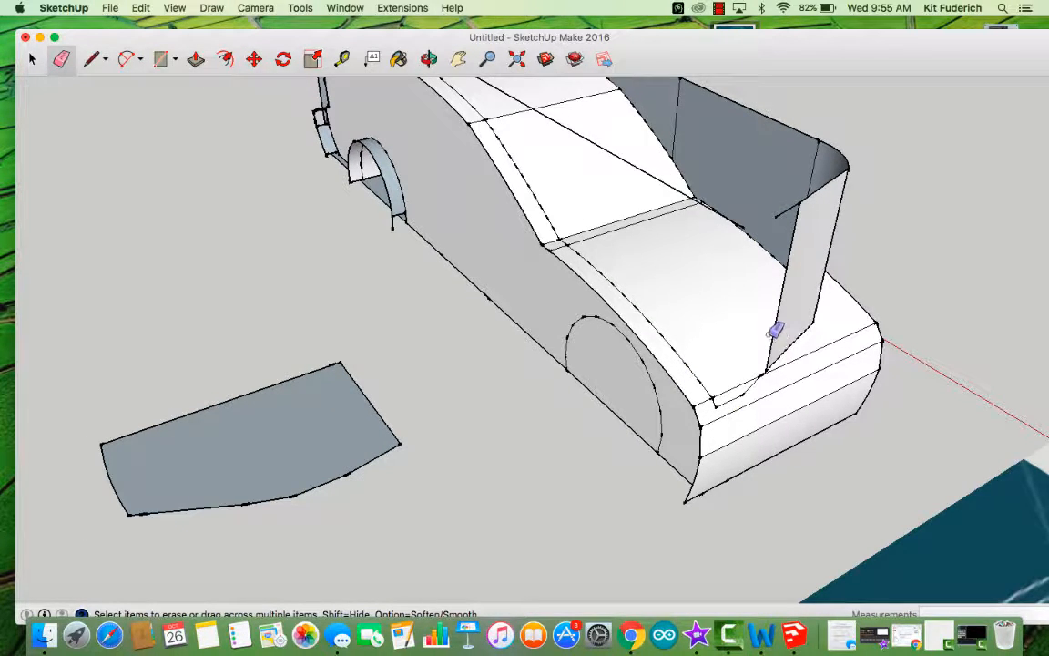
left_click_drag(809, 198, 829, 165, "alt")
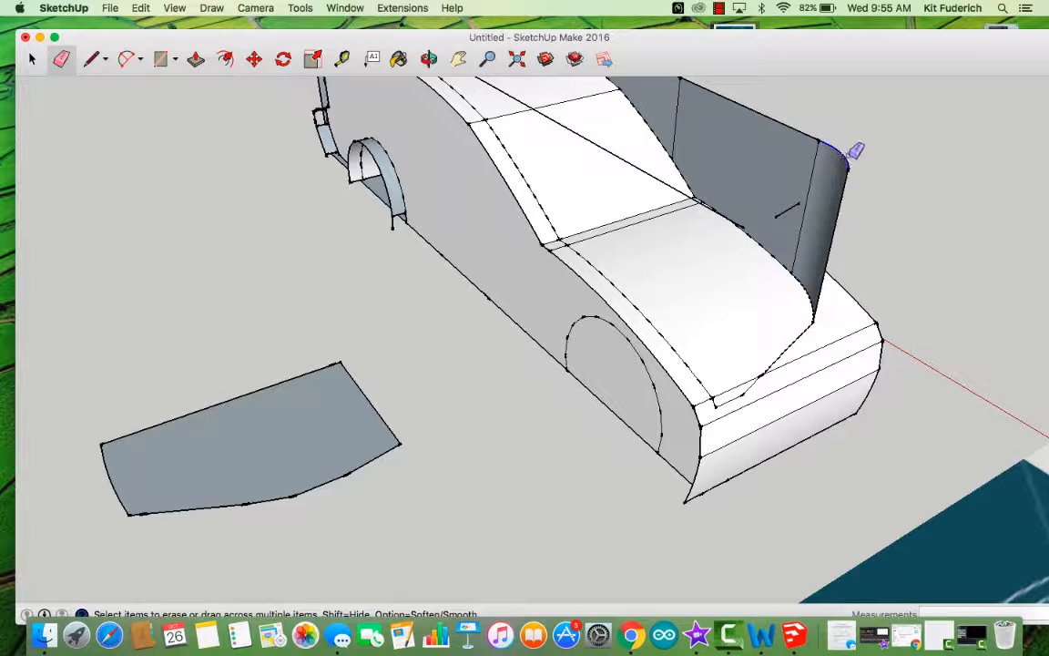
Step: Erase the front-end block outside the curved nose outline and the tall wall section beside the hood
scroll(855, 152, "down", 3)
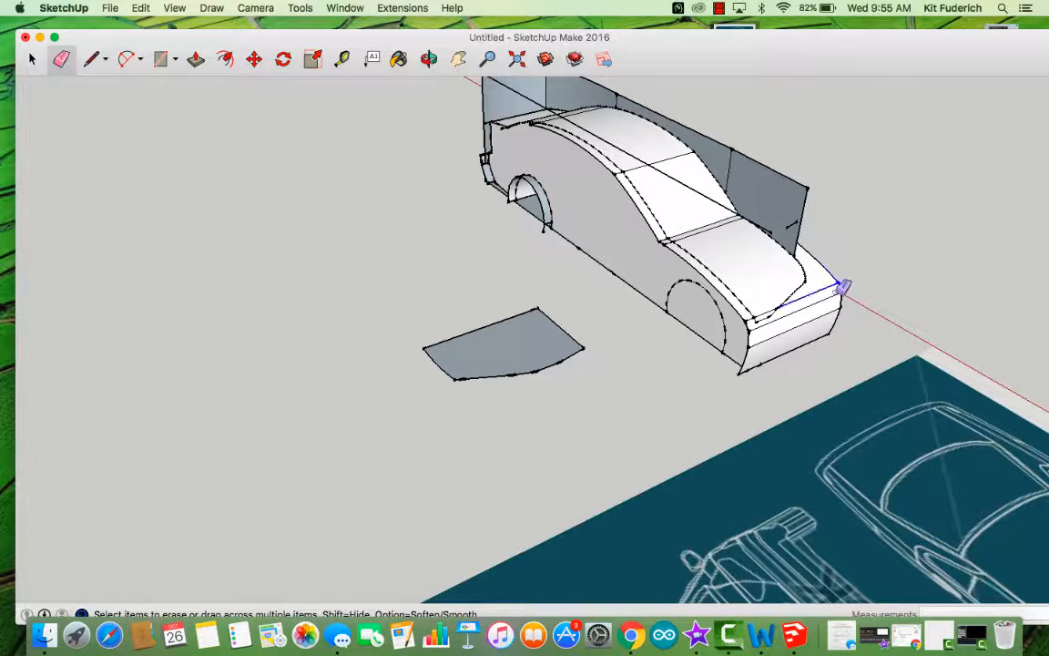
left_click_drag(843, 287, 836, 310)
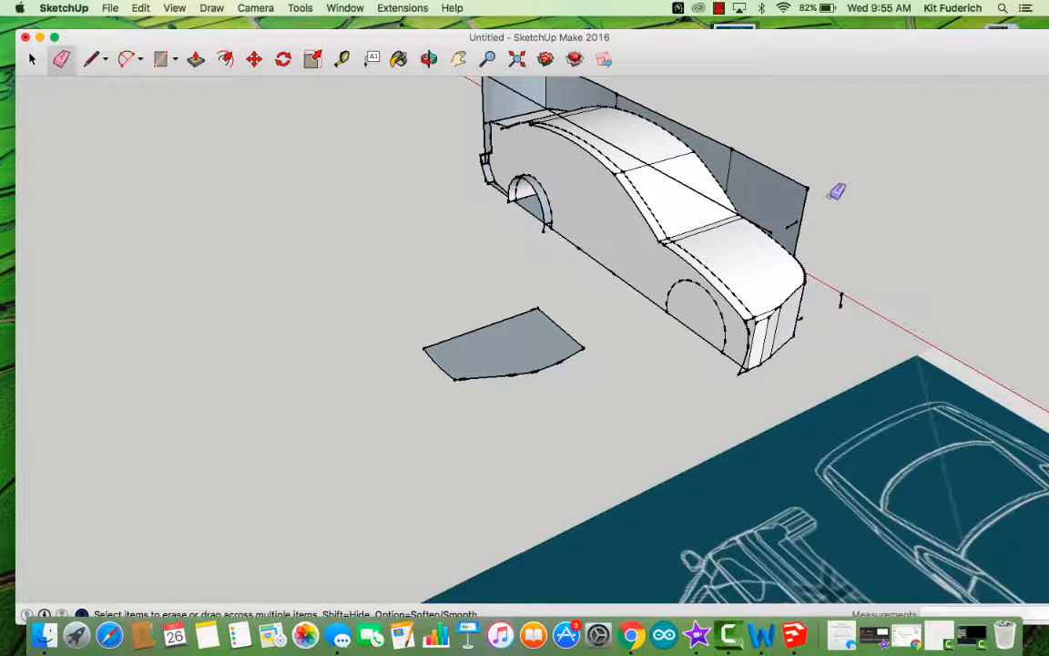
left_click_drag(770, 165, 862, 242)
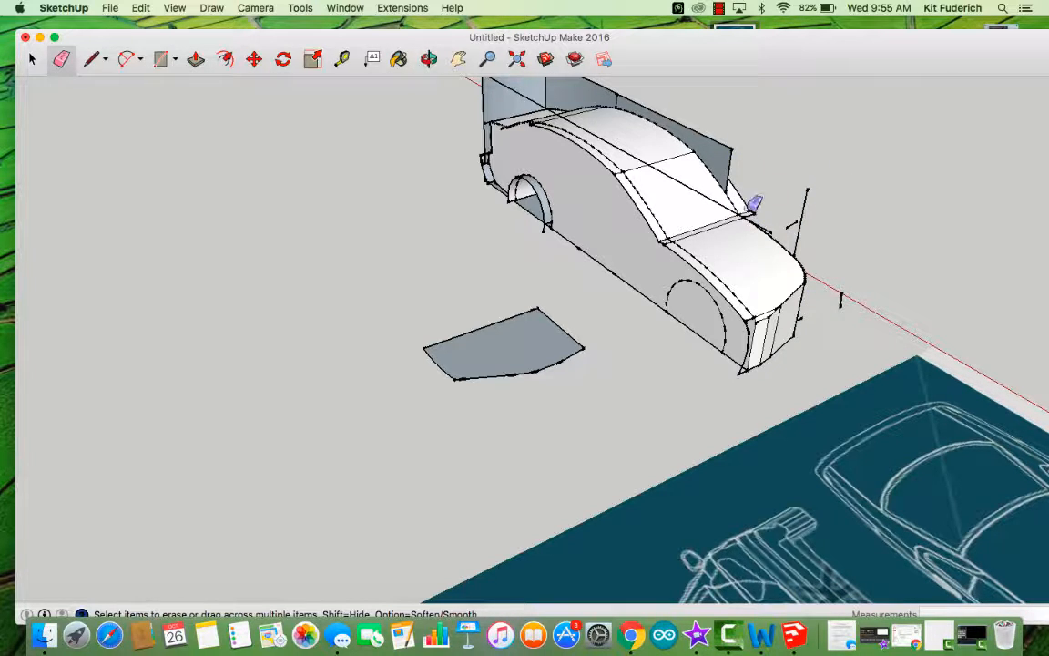
Step: Erase the remaining surplus wall faces and stray edges outside the body outline on its opposite side
left_click(429, 60)
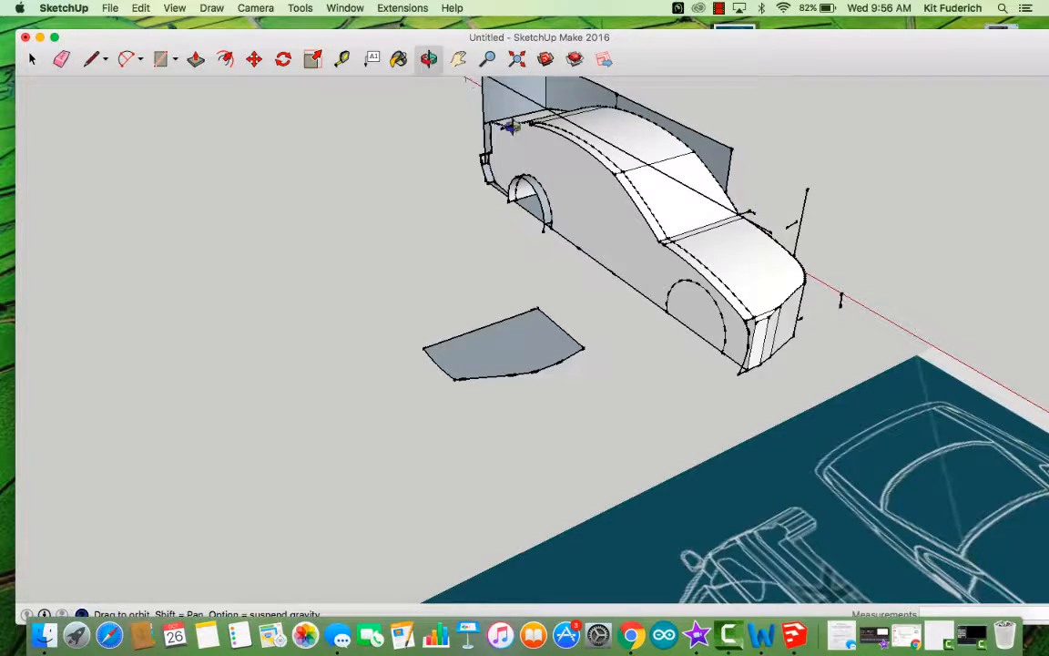
left_click_drag(565, 182, 854, 331)
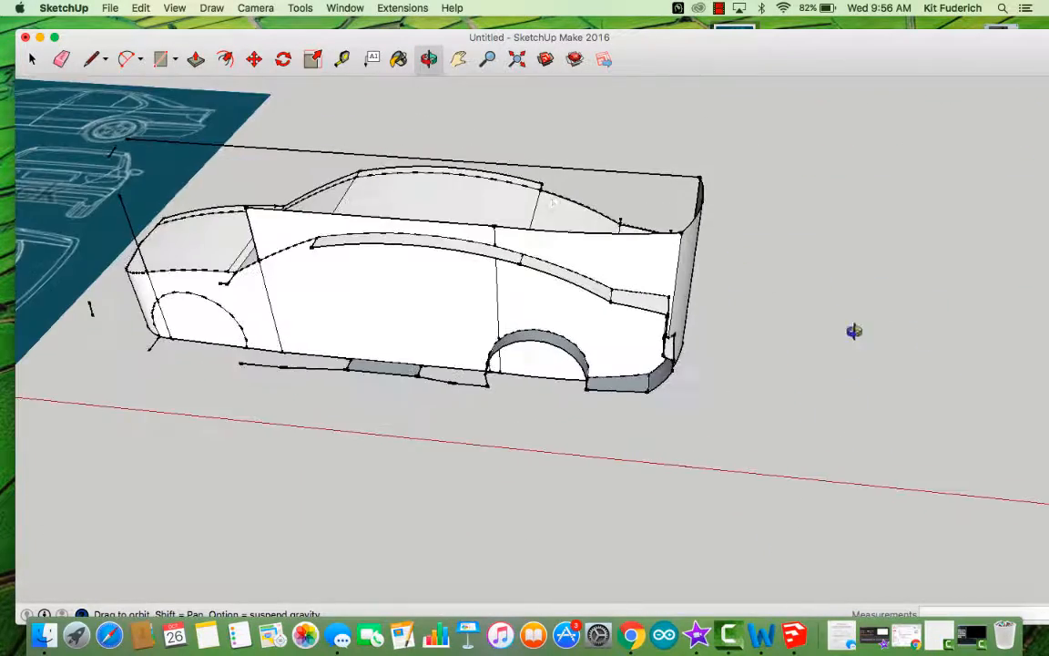
left_click(61, 60)
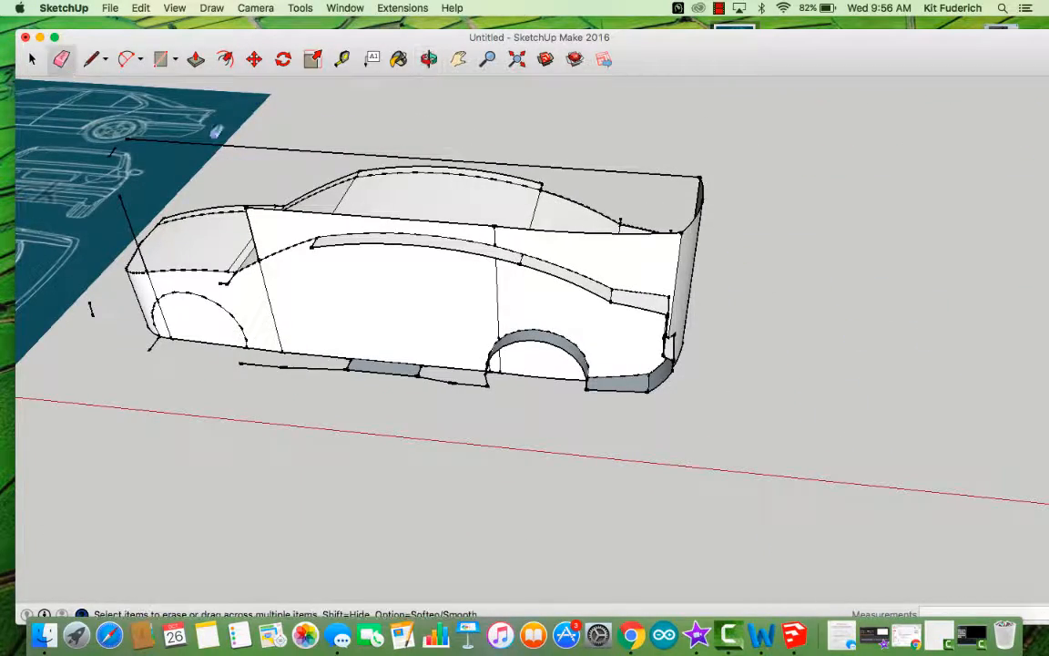
left_click(612, 239)
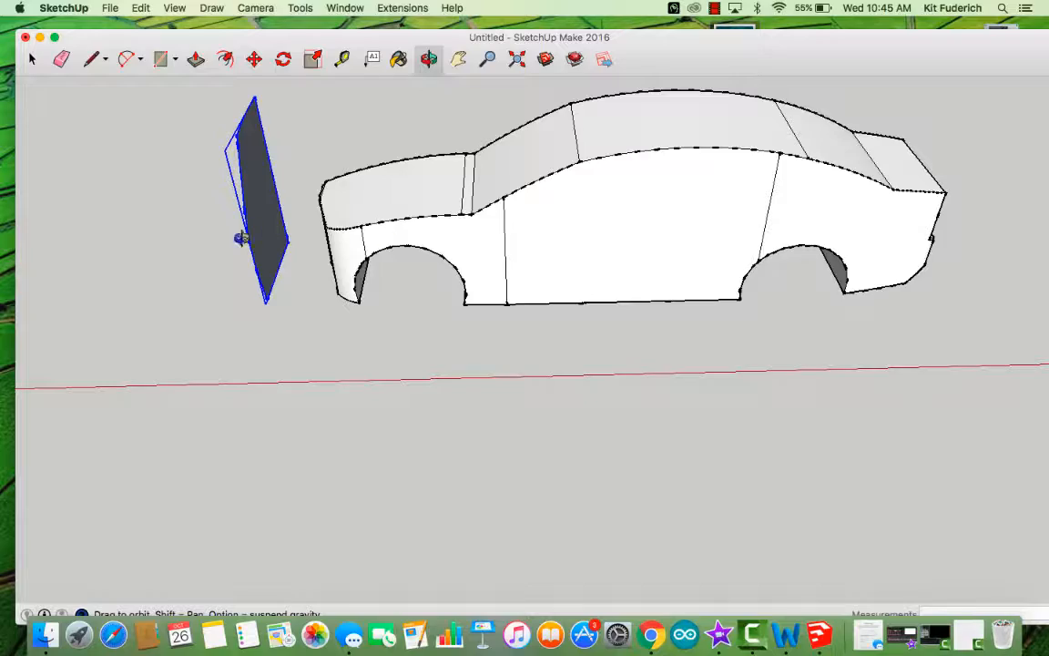
Step: Explode the front-view profile group and push/pull its face about 2596 mm through the full length of the body
left_click_drag(288, 301, 273, 383)
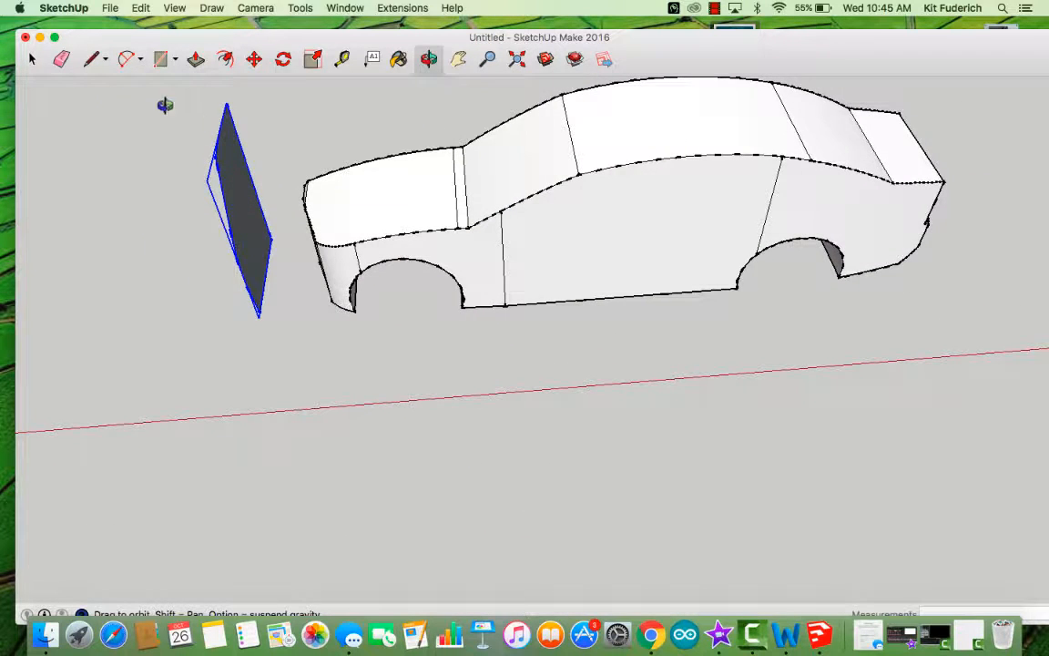
left_click(30, 59)
left_click(220, 256)
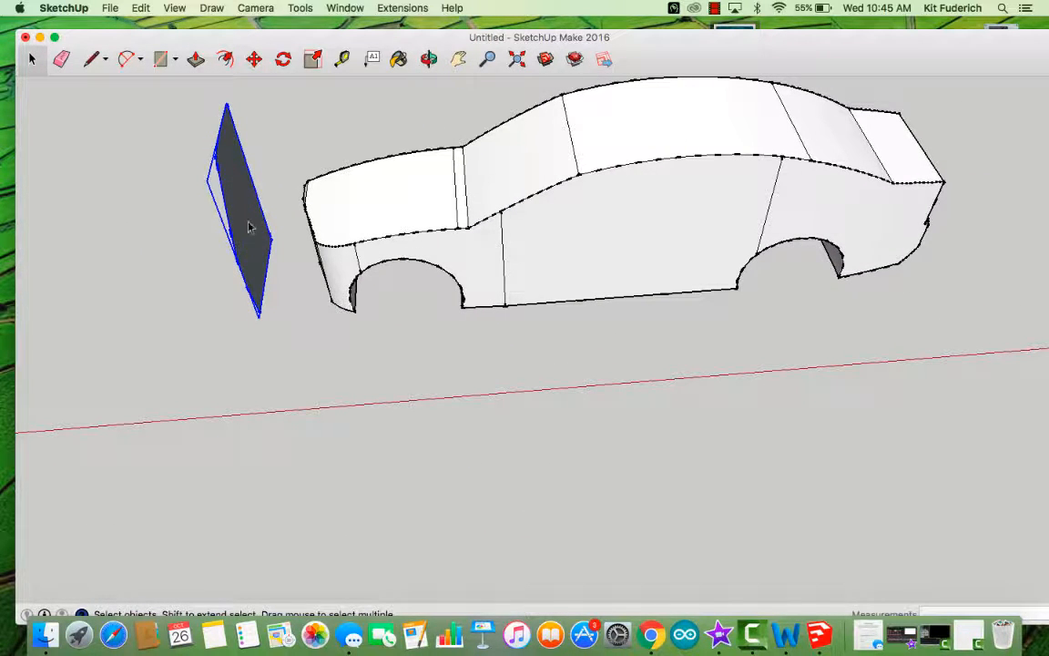
right_click(248, 223)
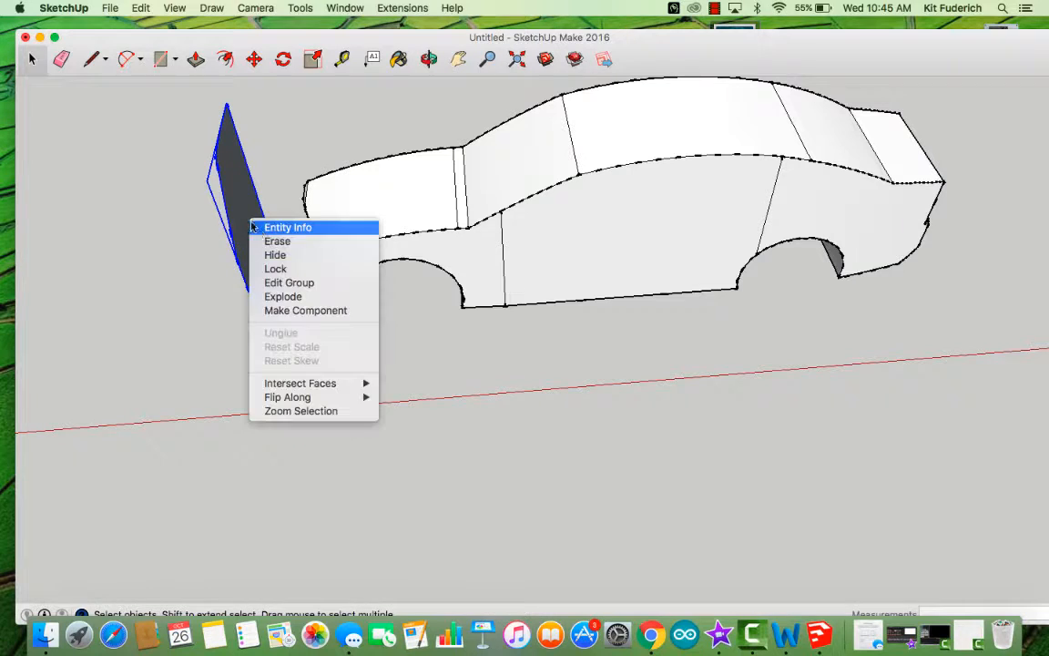
left_click(308, 297)
left_click(195, 59)
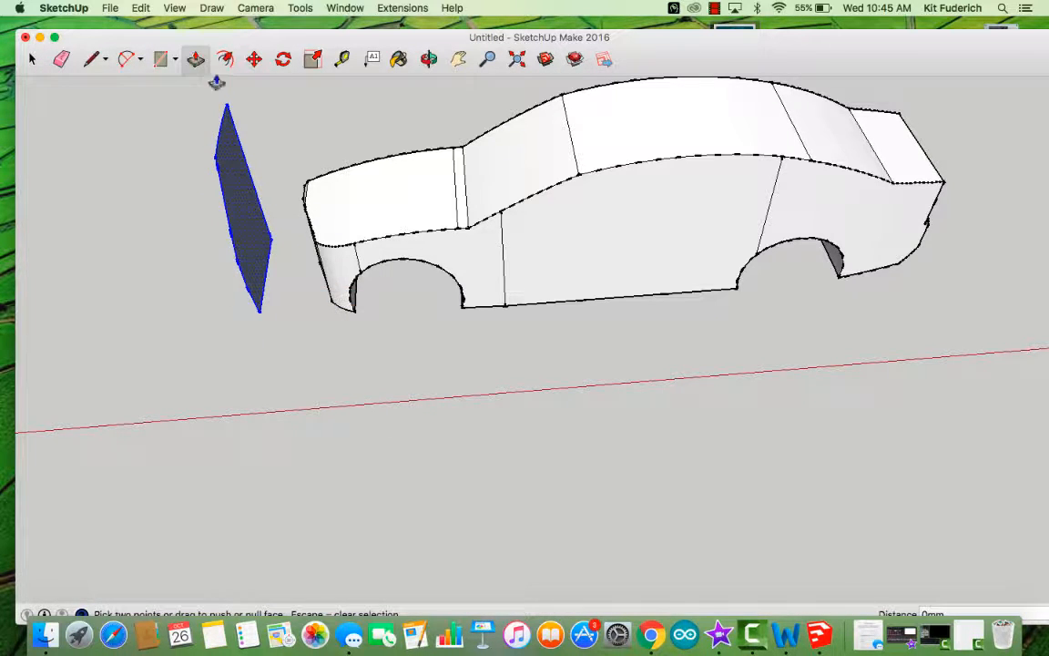
left_click_drag(250, 240, 662, 200)
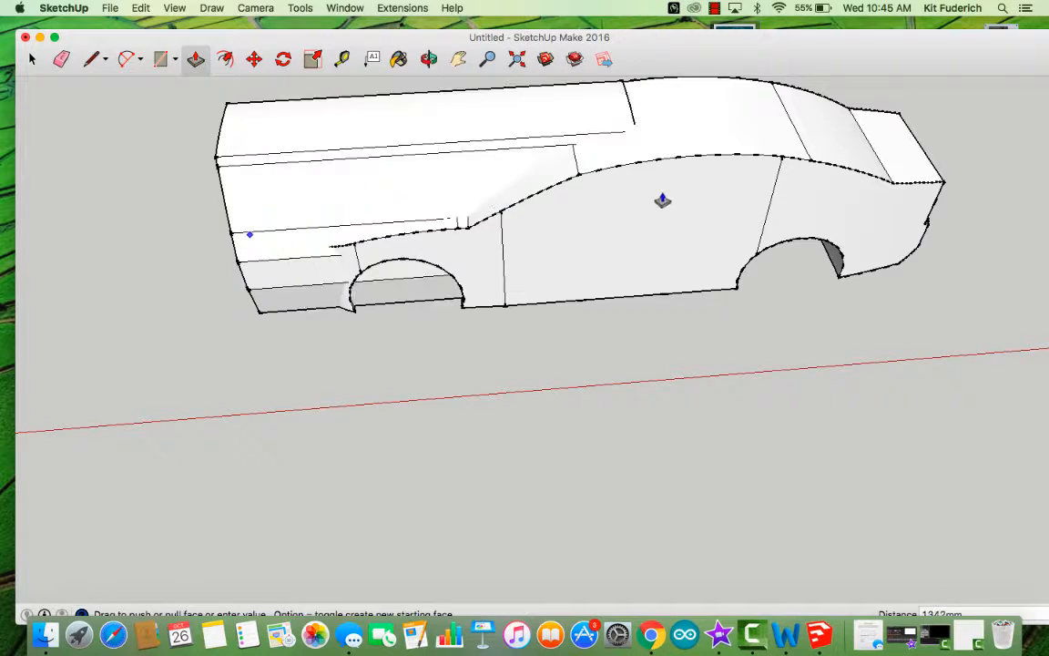
mouse_move(878, 179)
left_mouse_down()
mouse_move(952, 165)
mouse_move(883, 178)
left_mouse_up()
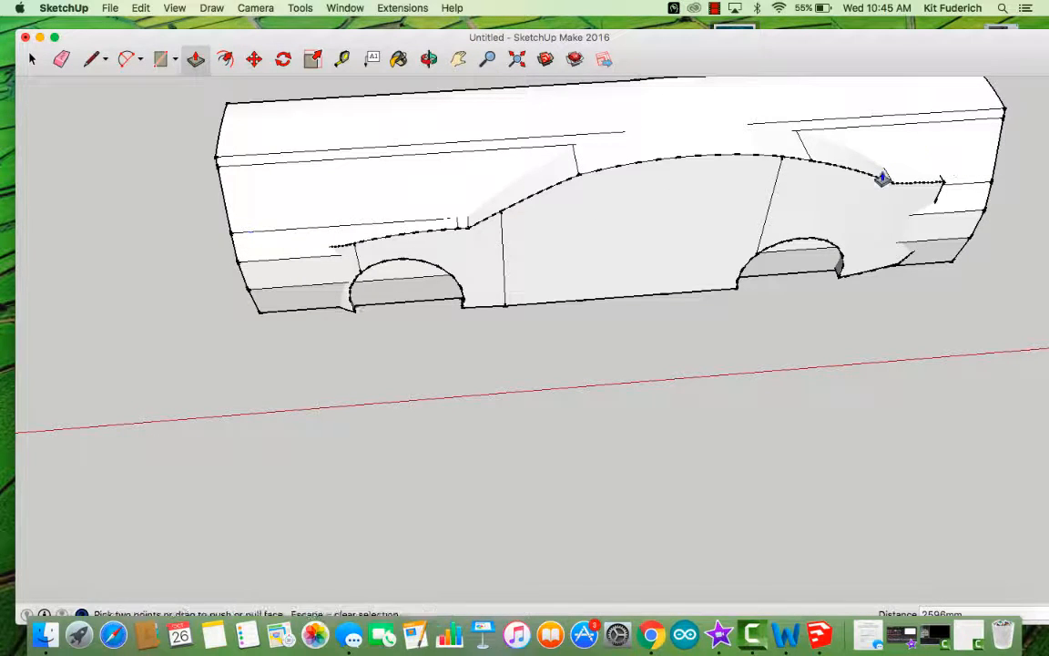
Step: Select the whole body together with the front-view extrusion and intersect its faces with the model
left_click(429, 60)
scroll(480, 187, "down", 5)
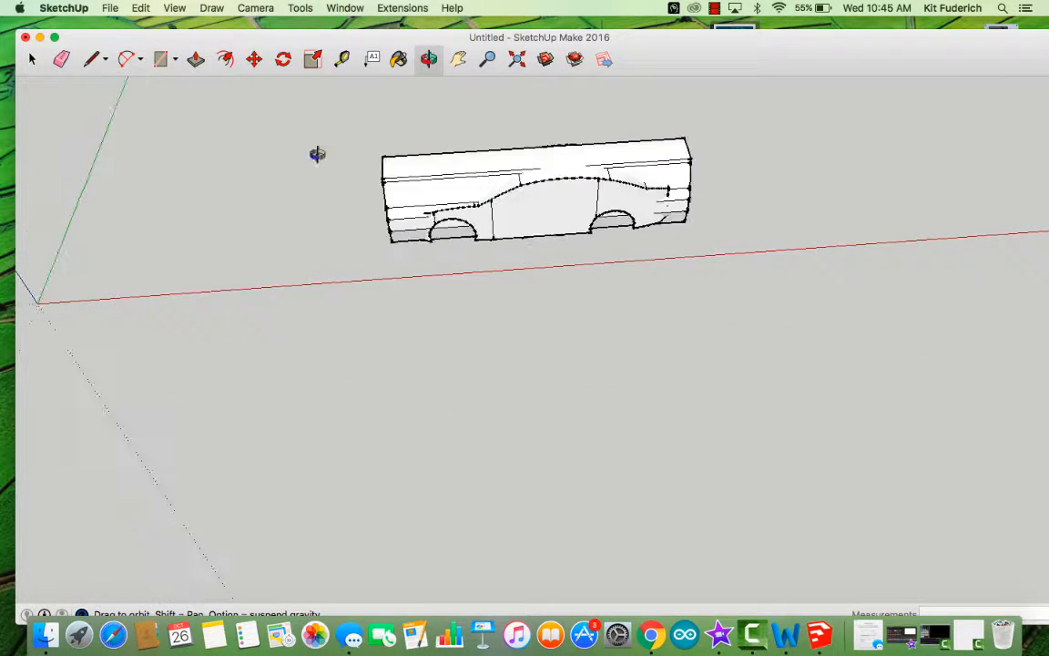
left_click(32, 59)
left_click_drag(451, 144, 805, 265)
right_click(572, 203)
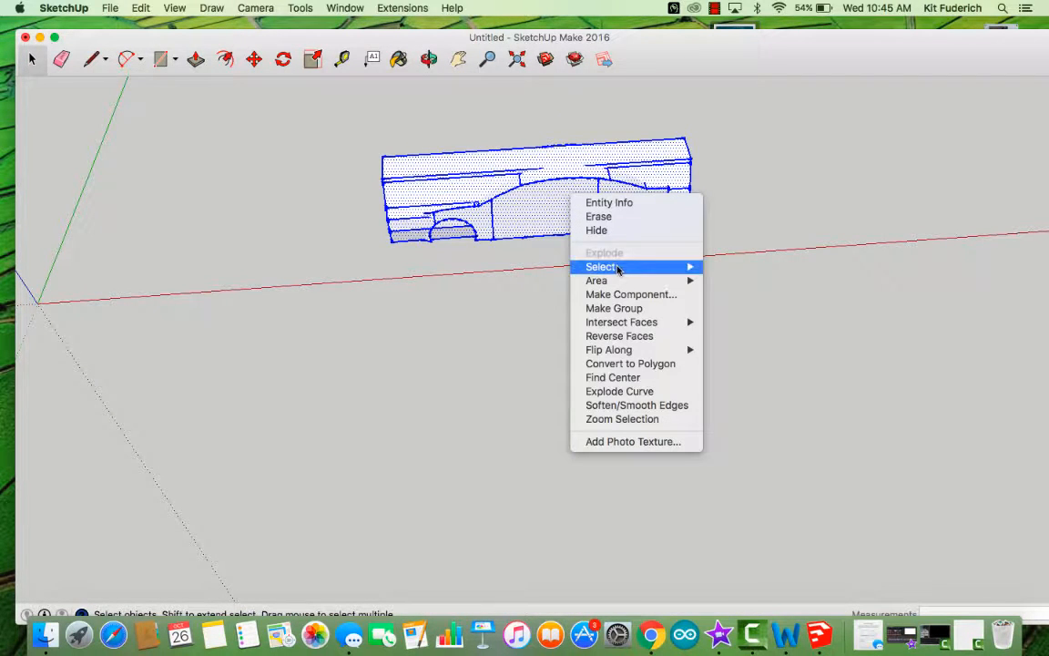
mouse_move(656, 266)
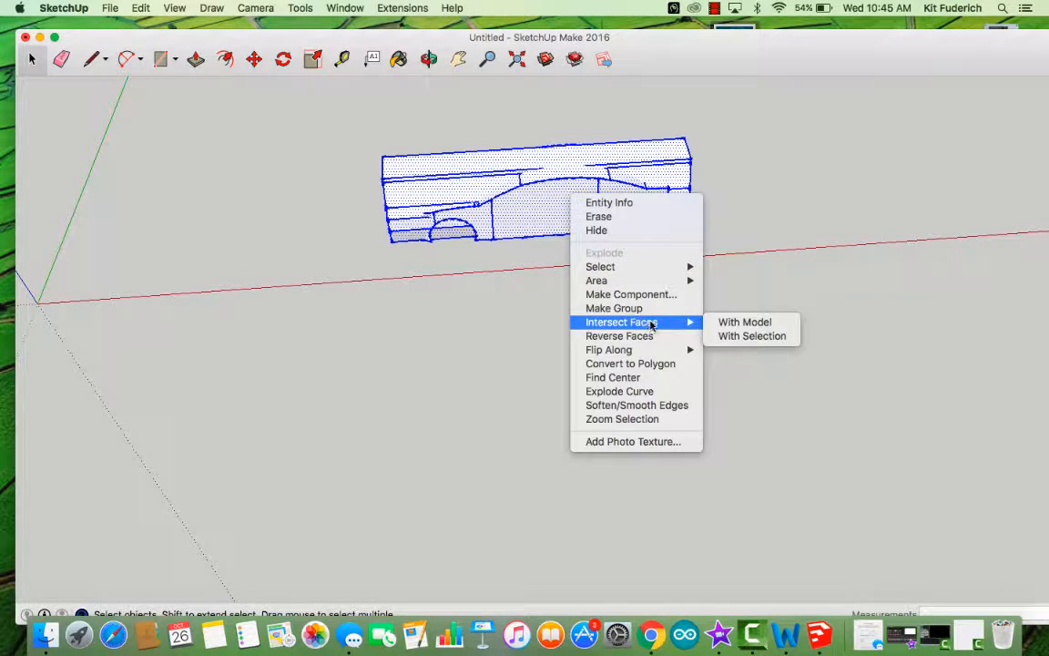
mouse_move(680, 321)
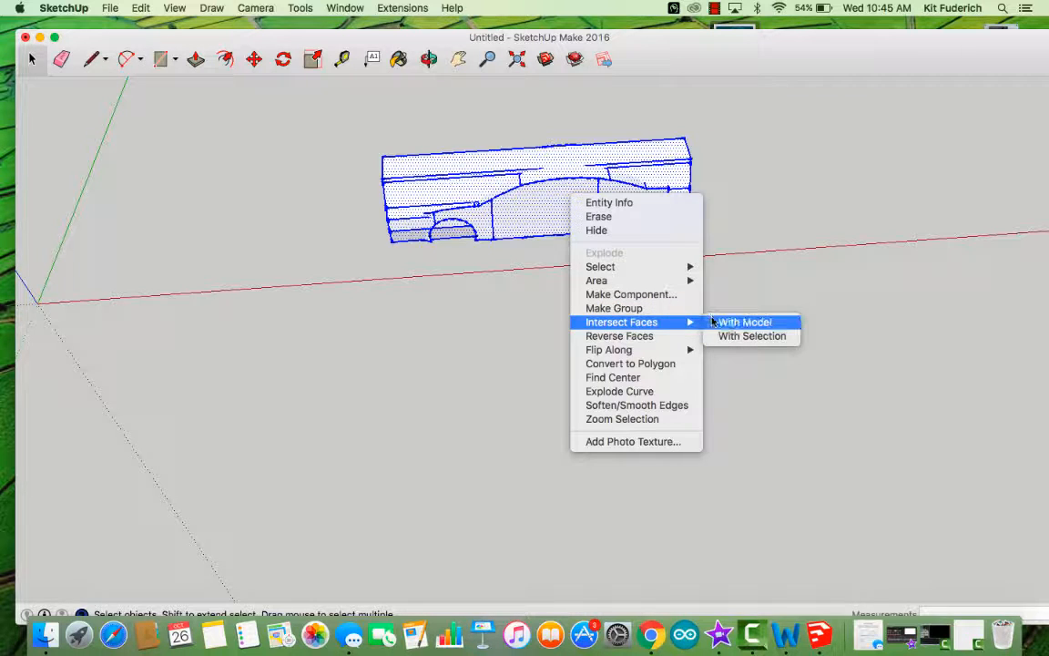
left_click(742, 322)
left_click(641, 281)
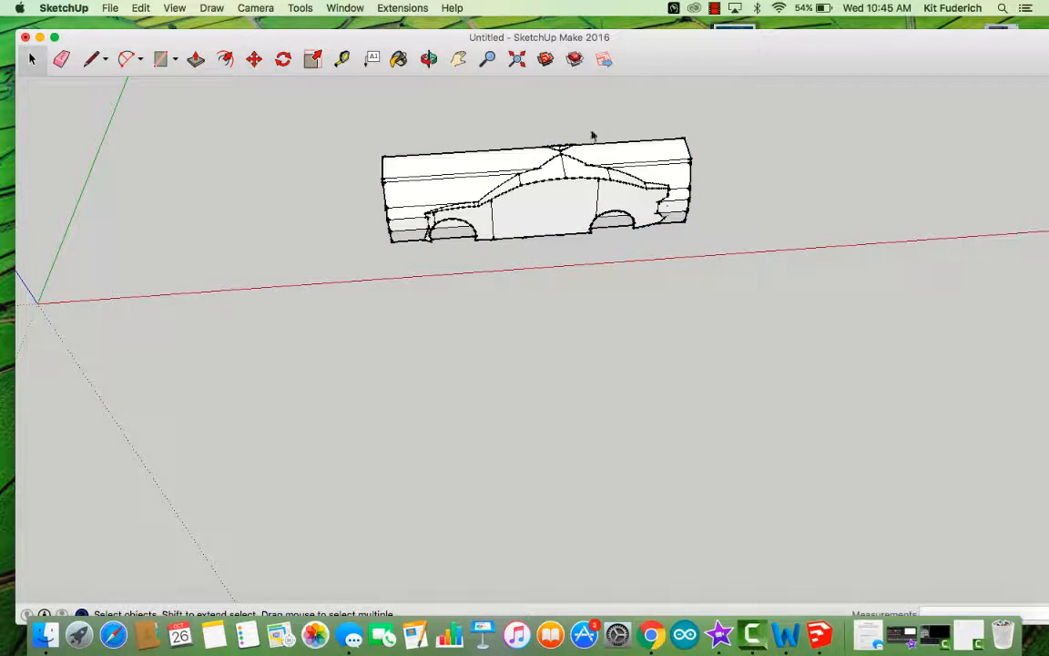
Step: Erase the surplus front-view extrusion faces and edges that extend beyond the car body
key("o")
left_click(61, 61)
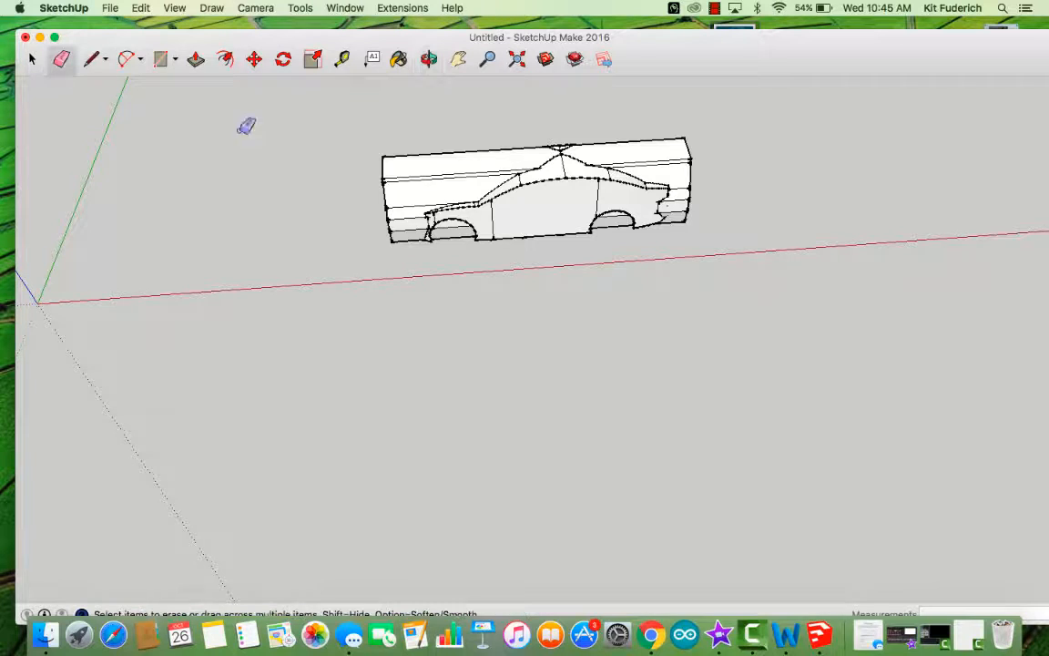
left_click_drag(385, 184, 429, 143)
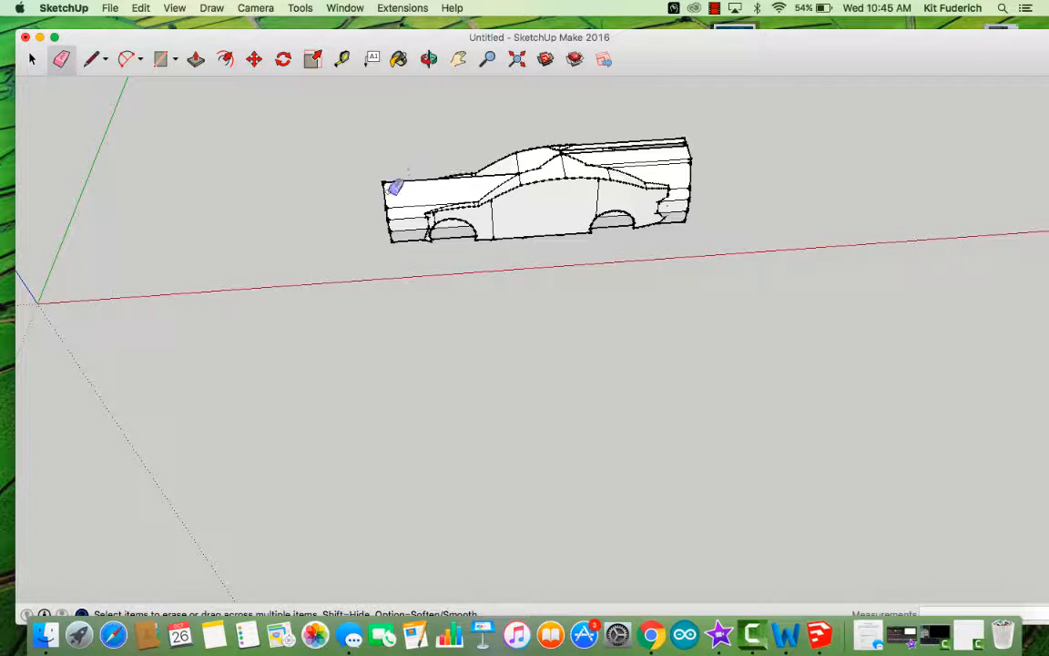
left_click_drag(390, 190, 374, 225)
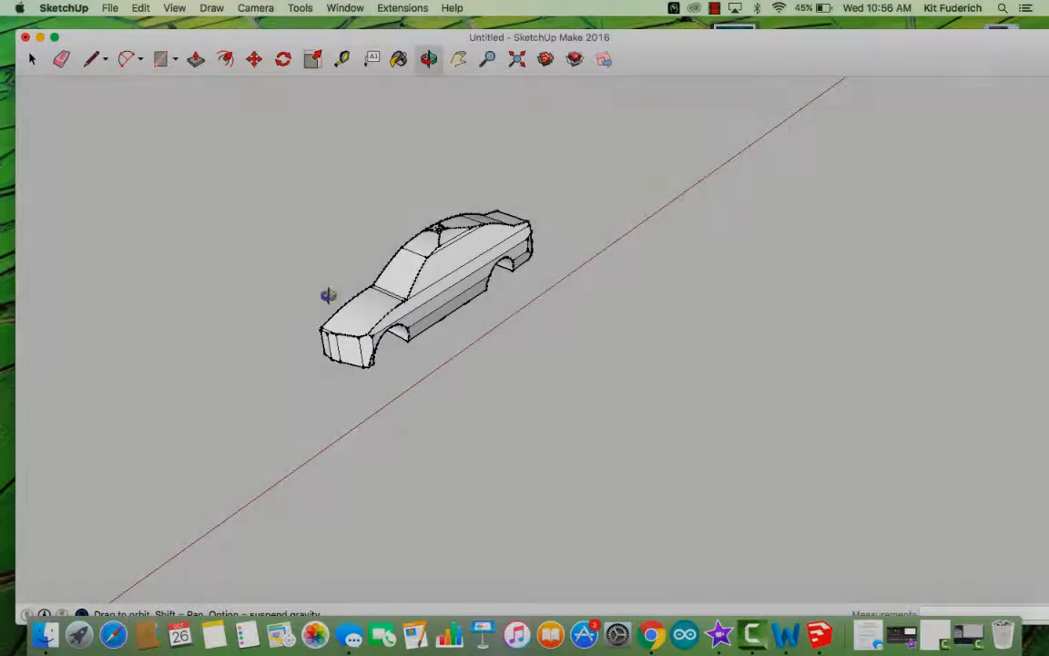
Step: Select the entire cleaned-up half body and make it a group
left_click_drag(309, 198, 124, 166)
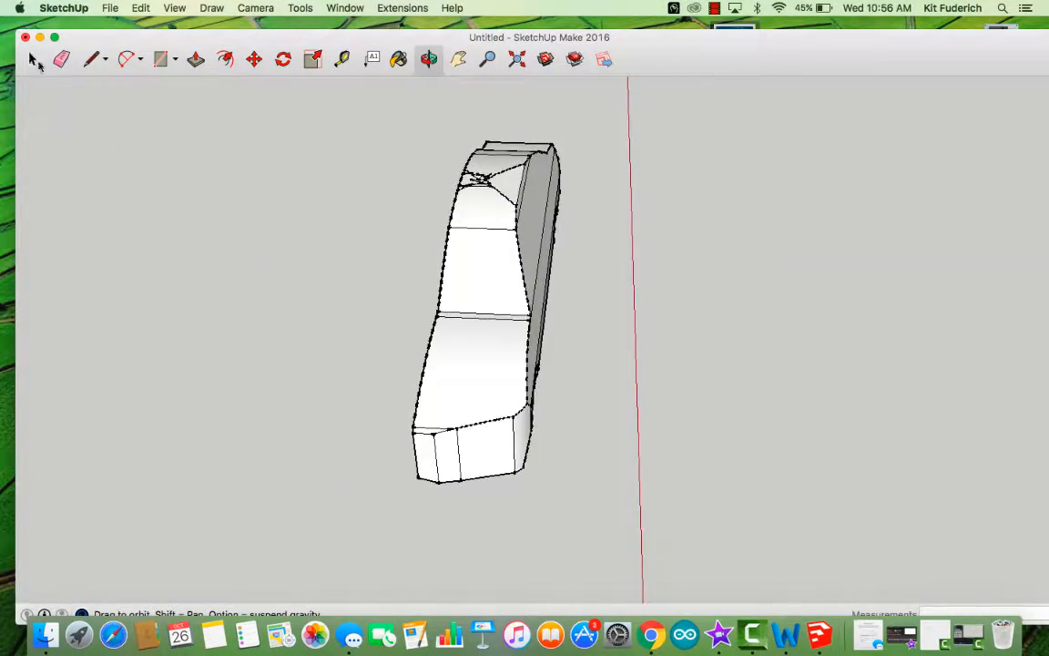
left_click(33, 59)
left_click_drag(308, 106, 877, 546)
right_click(506, 364)
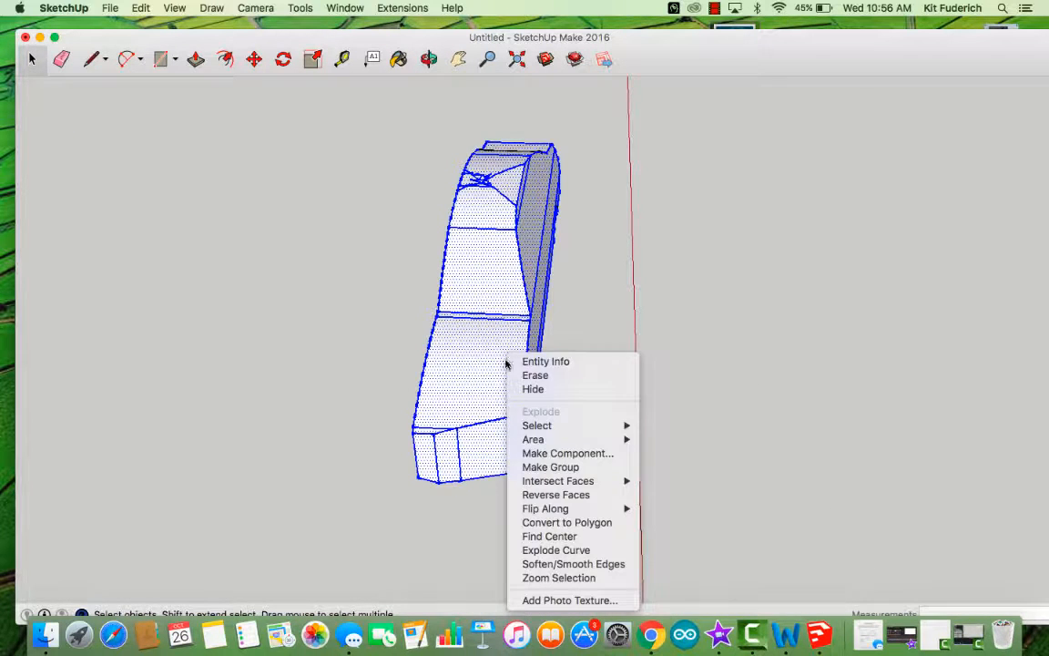
left_click(561, 467)
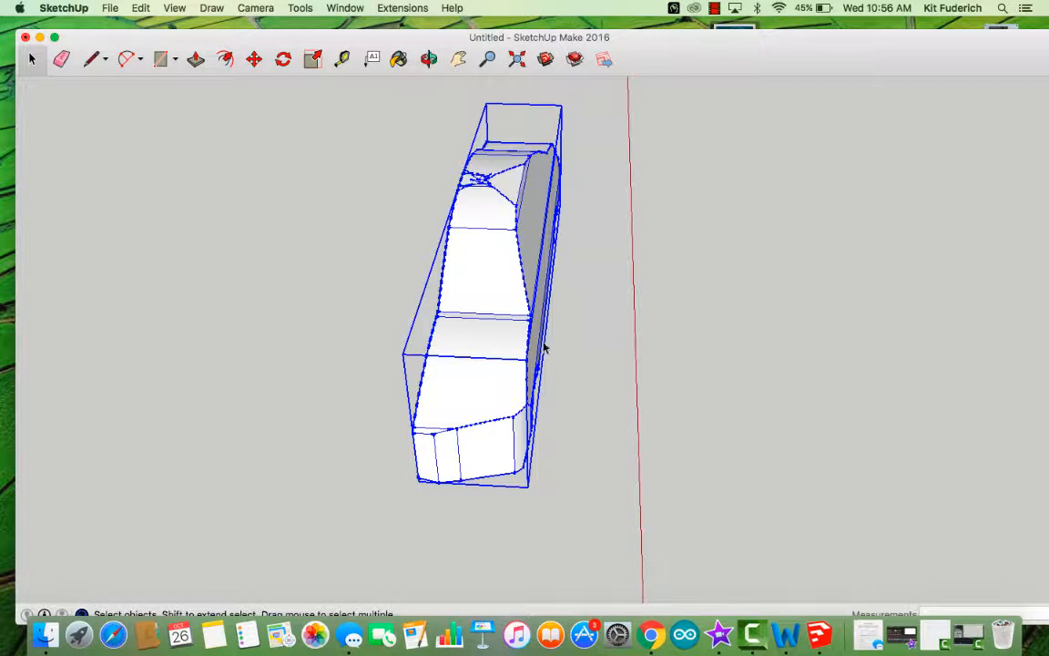
Step: Place a copy of the half-body group beside the original with the Move tool
key("m")
key("alt")
left_click(445, 304)
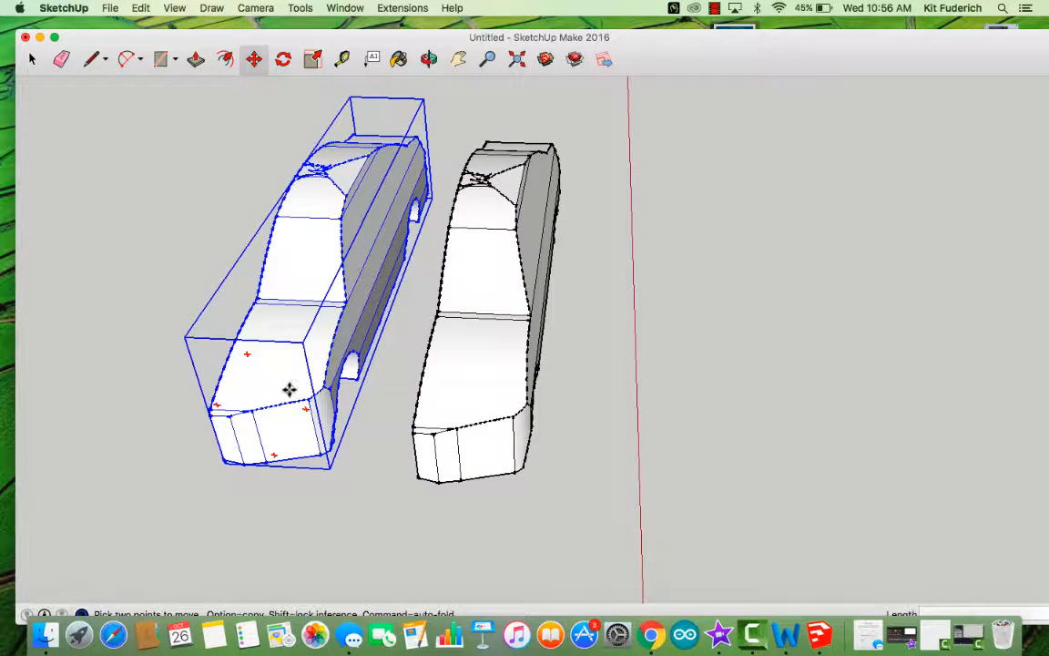
right_click(293, 370)
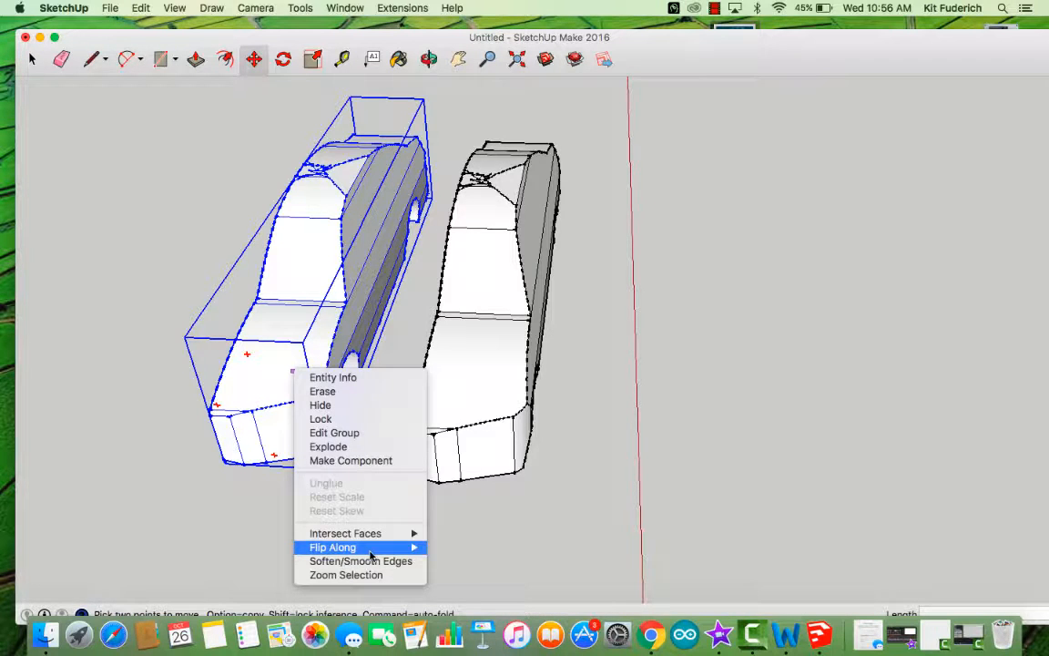
mouse_move(401, 547)
left_click(483, 576)
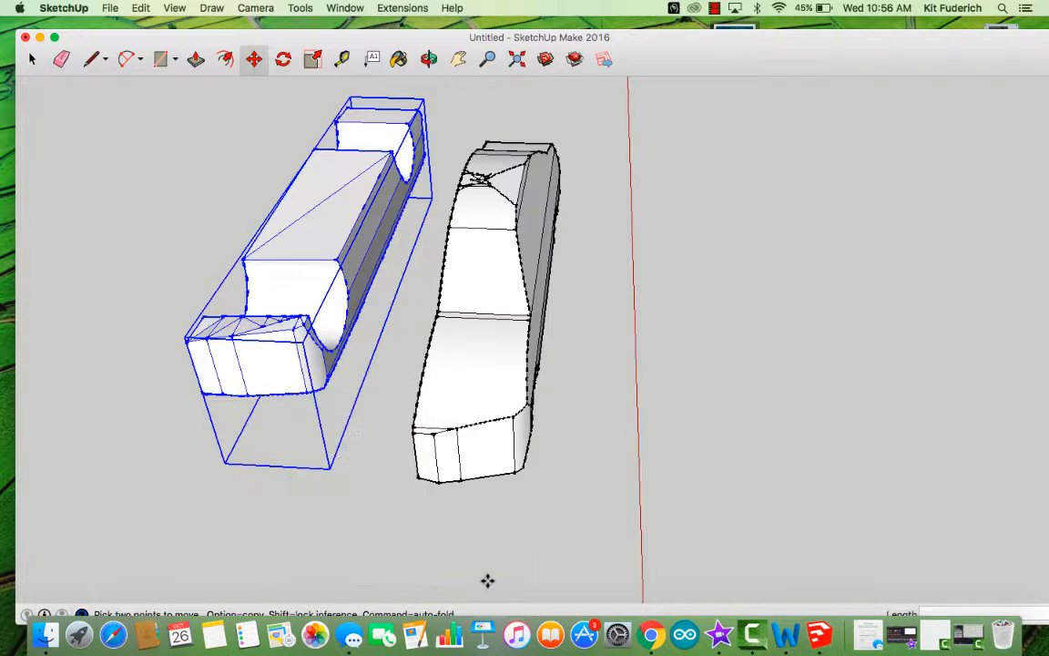
right_click(321, 313)
mouse_move(364, 486)
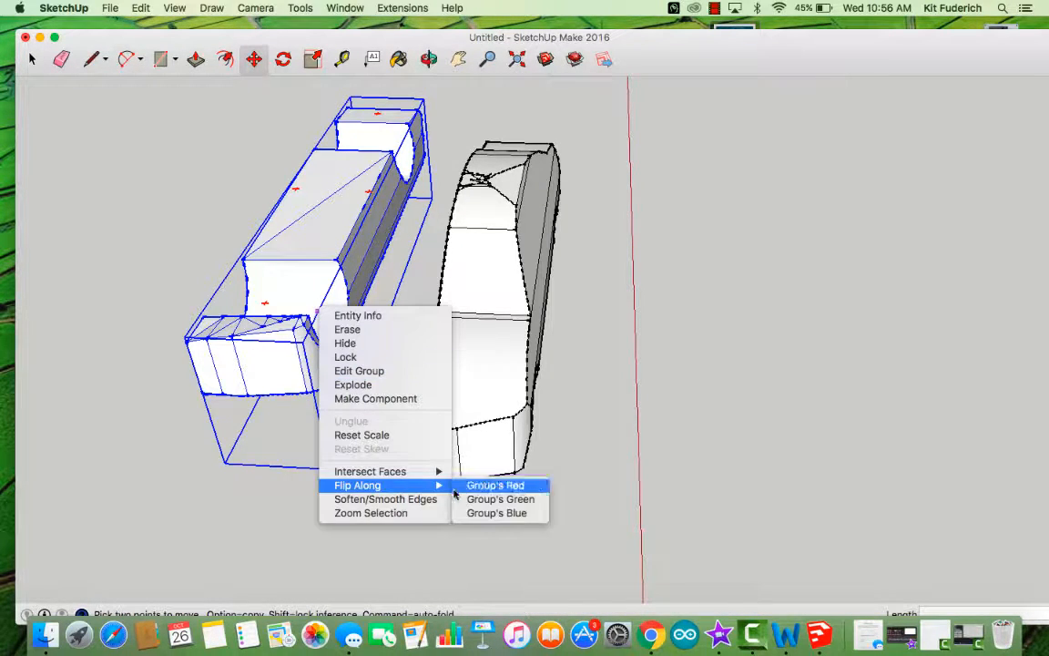
left_click(471, 514)
Step: Flip the copied half body along the group's green axis to mirror it, and move it about 52 mm
right_click(323, 310)
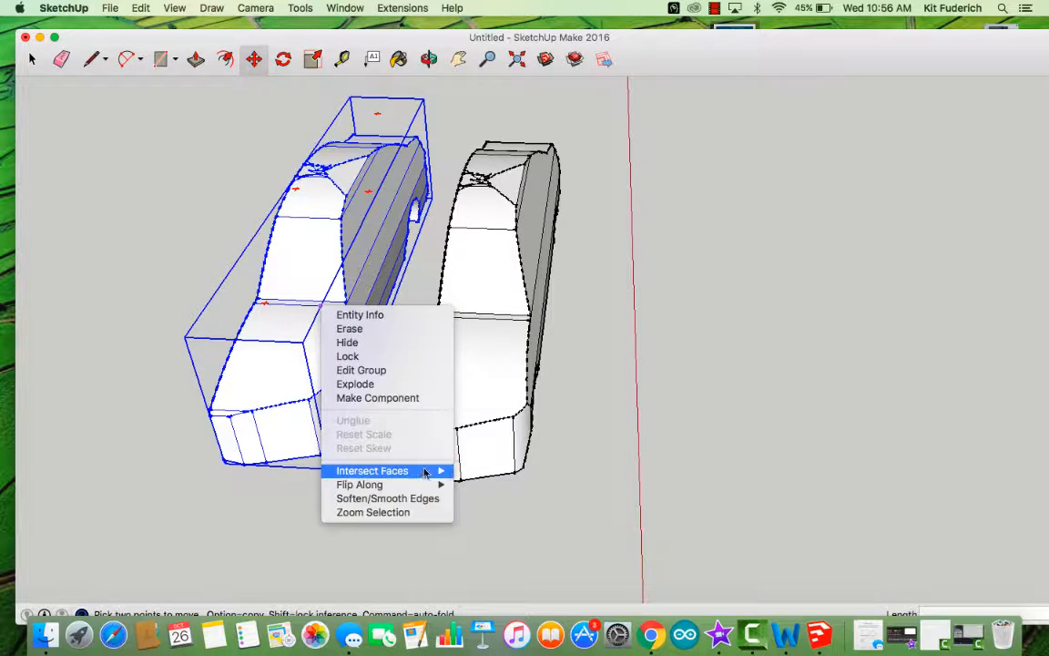
mouse_move(426, 488)
left_click(497, 497)
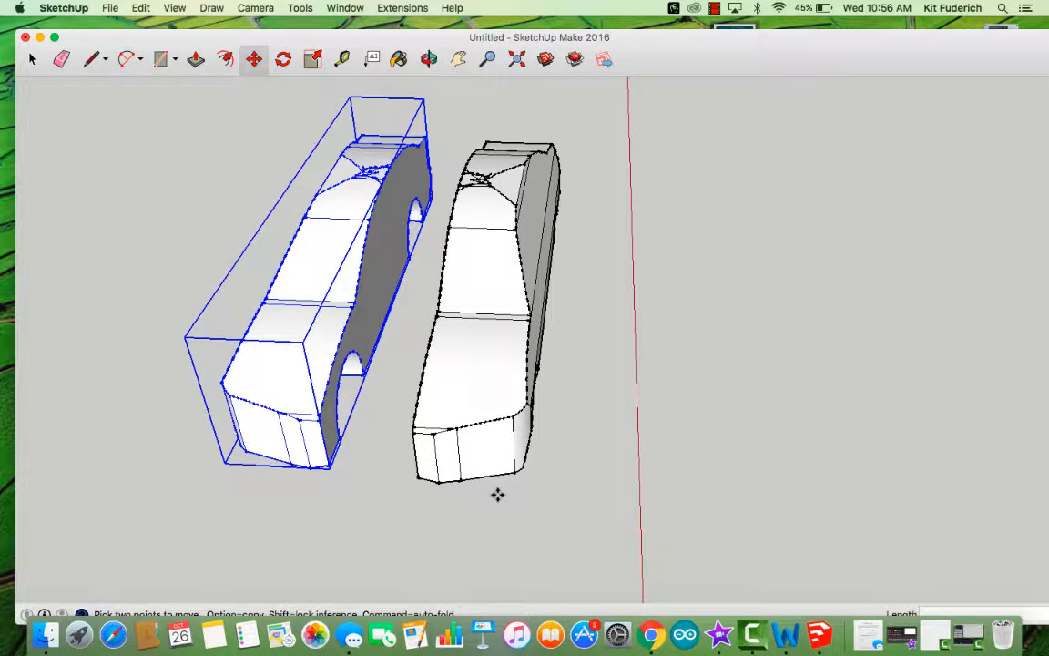
left_click(342, 324)
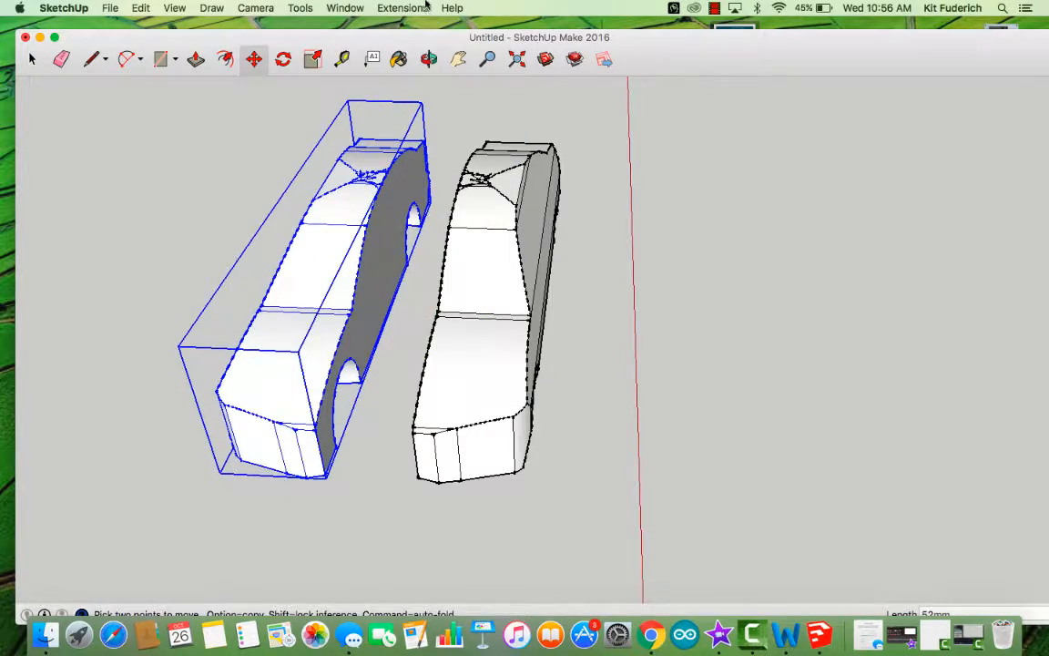
Step: Move the mirrored half-body group so its lower front corner meets the matching corner of the original half
left_click(429, 59)
left_click_drag(546, 164, 460, 207)
left_click_drag(361, 394, 244, 174)
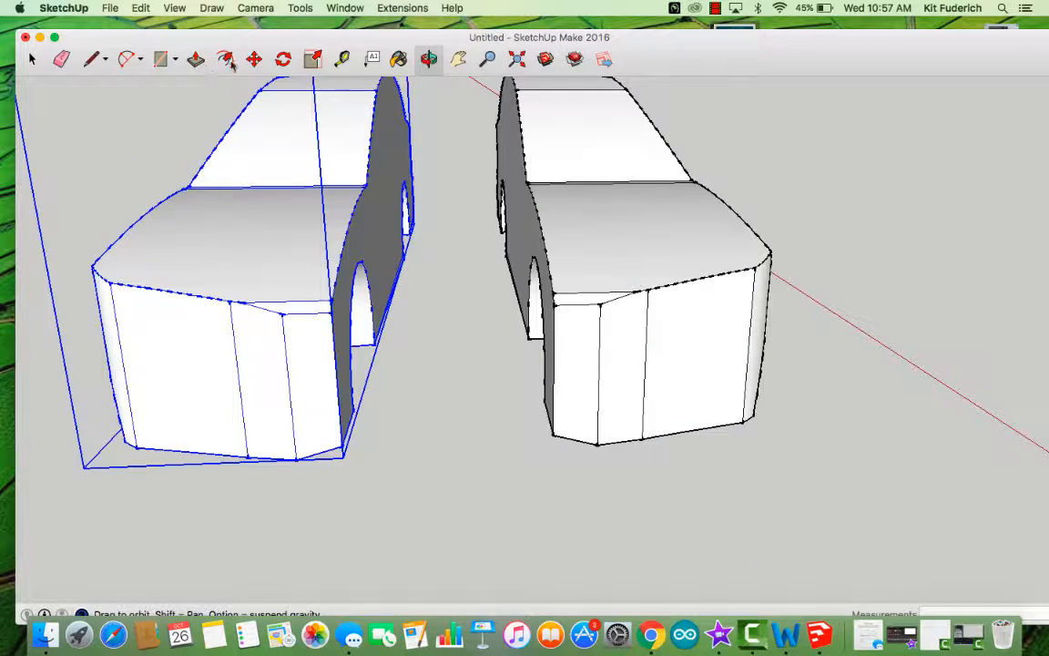
left_click(255, 59)
left_click_drag(344, 448, 555, 430)
Step: Select both joined car halves and explode their groups
left_click(428, 59)
left_click_drag(439, 173, 602, 227)
left_click(32, 58)
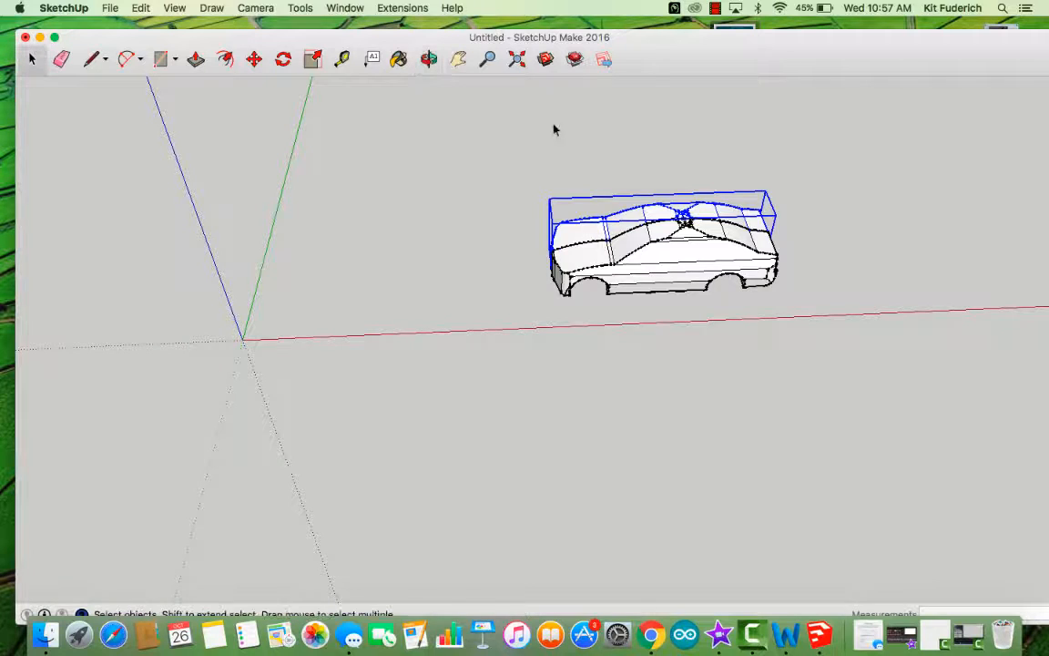
left_click_drag(506, 150, 943, 325)
right_click(670, 258)
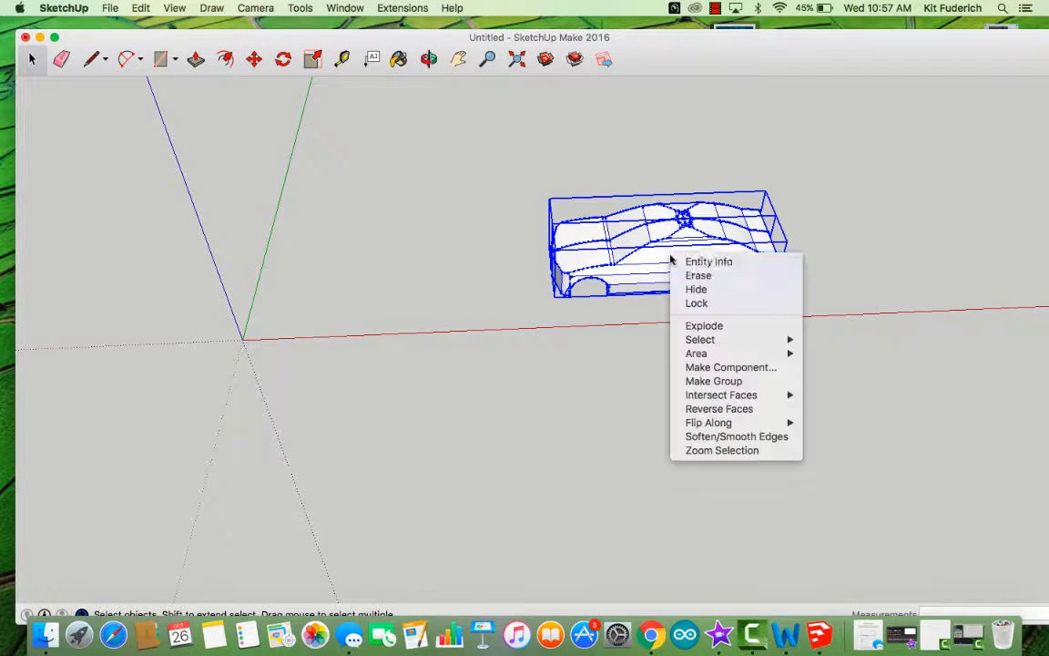
left_click(722, 326)
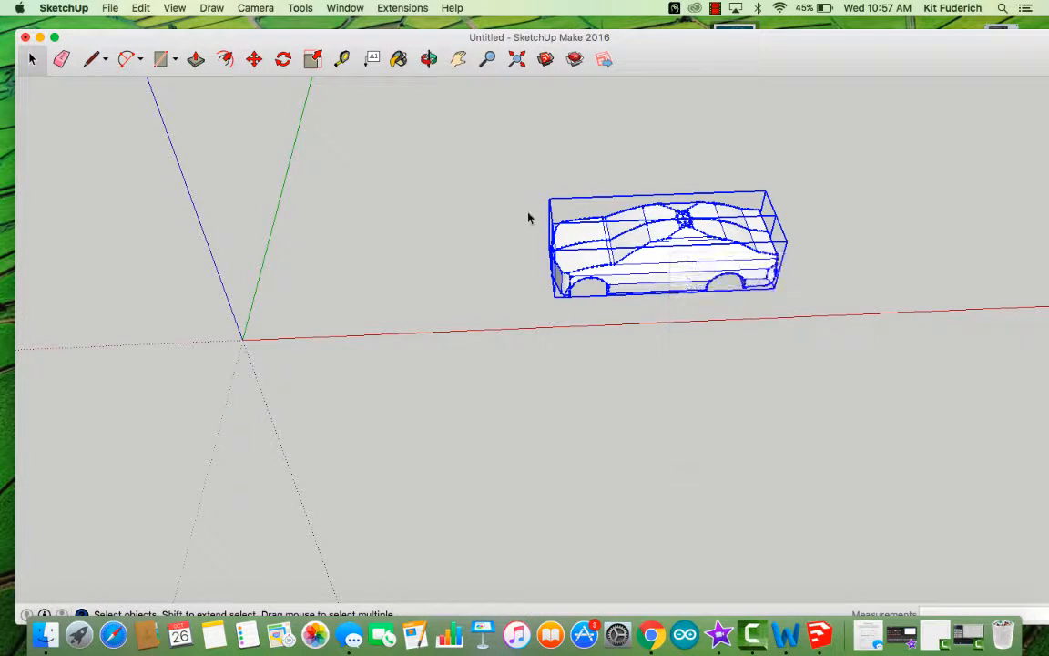
Step: Select the entire exploded car body and intersect its faces with the model
left_click_drag(443, 147, 895, 351)
right_click(662, 256)
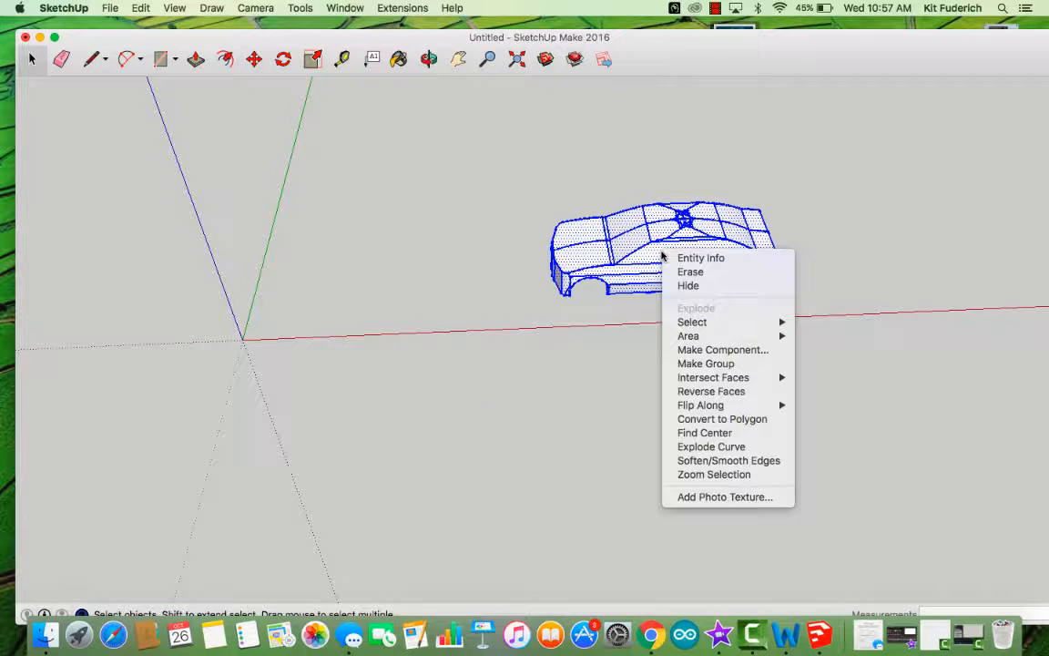
mouse_move(733, 381)
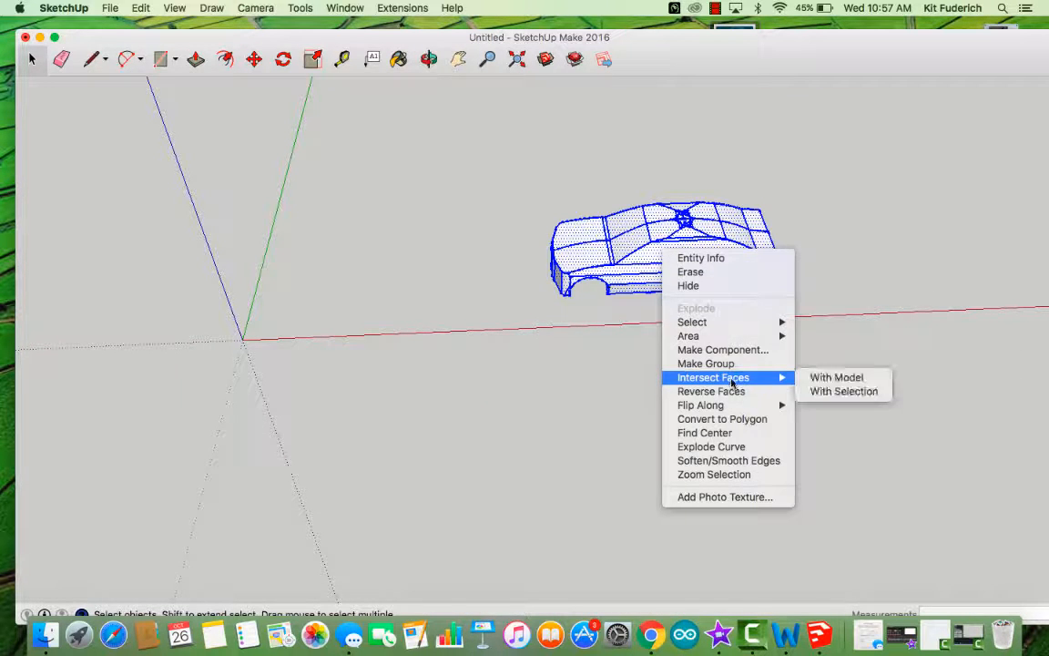
left_click(854, 377)
left_click(695, 372)
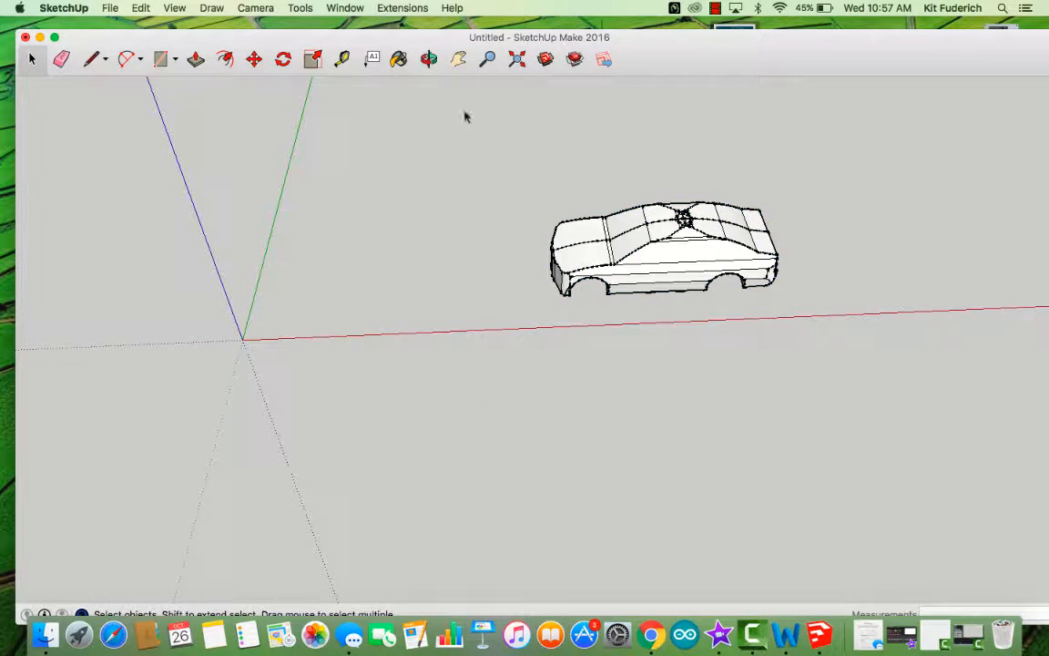
middle_click_drag(683, 219, 586, 169)
left_click(697, 10)
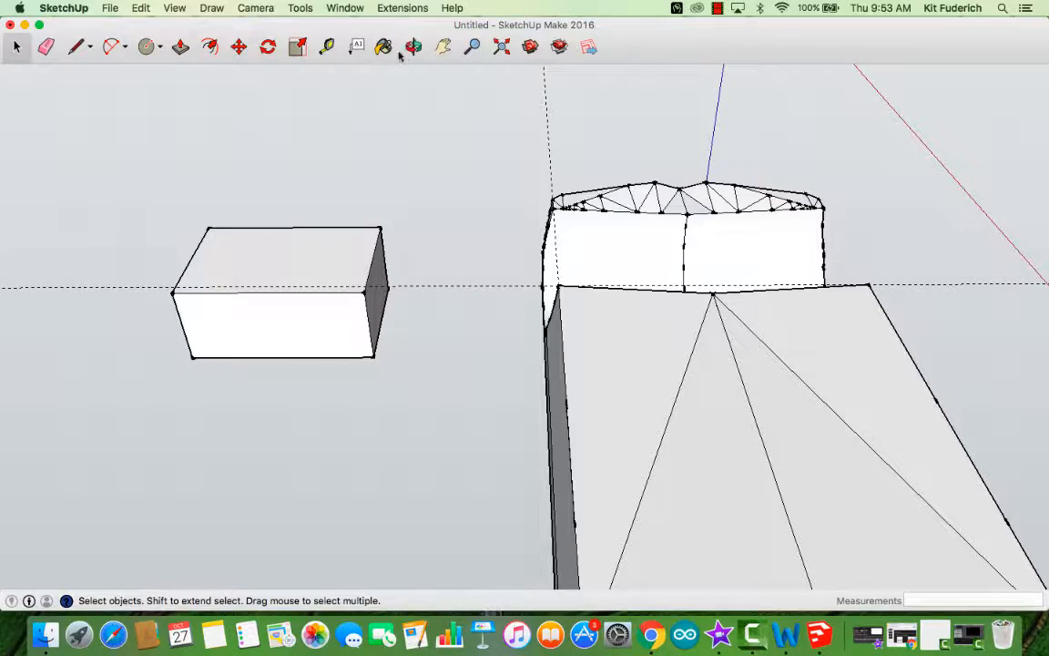
Step: Select the rectangular block beside the car body and move it over the body's curved wheel recess
left_click(413, 49)
left_click_drag(384, 260, 67, 144)
left_click(16, 47)
left_click_drag(100, 235, 408, 449)
left_click(239, 46)
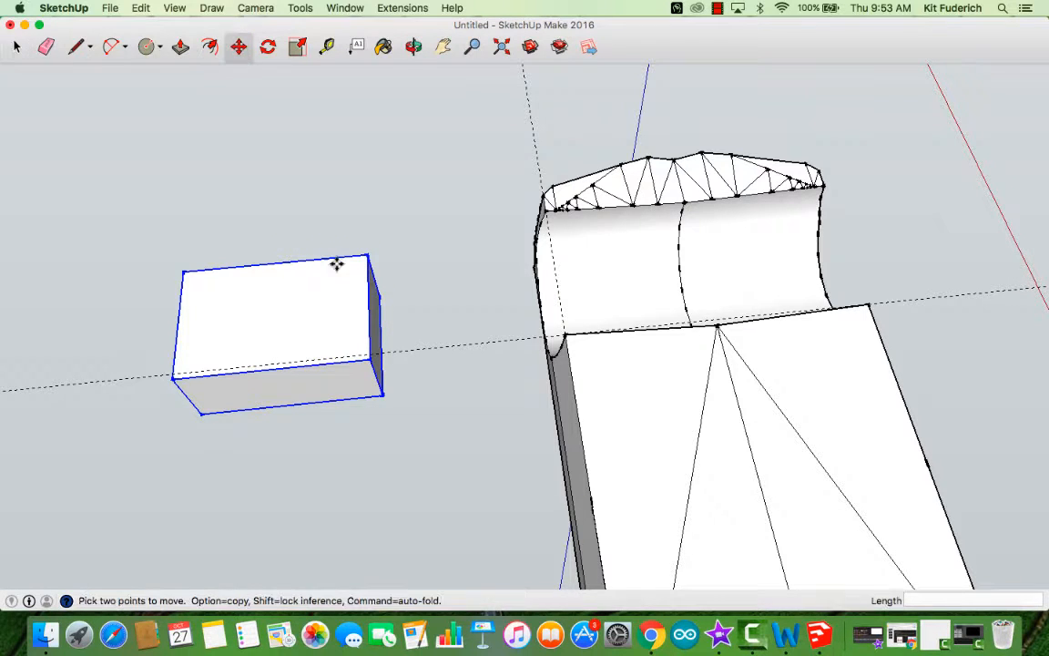
left_click(311, 328)
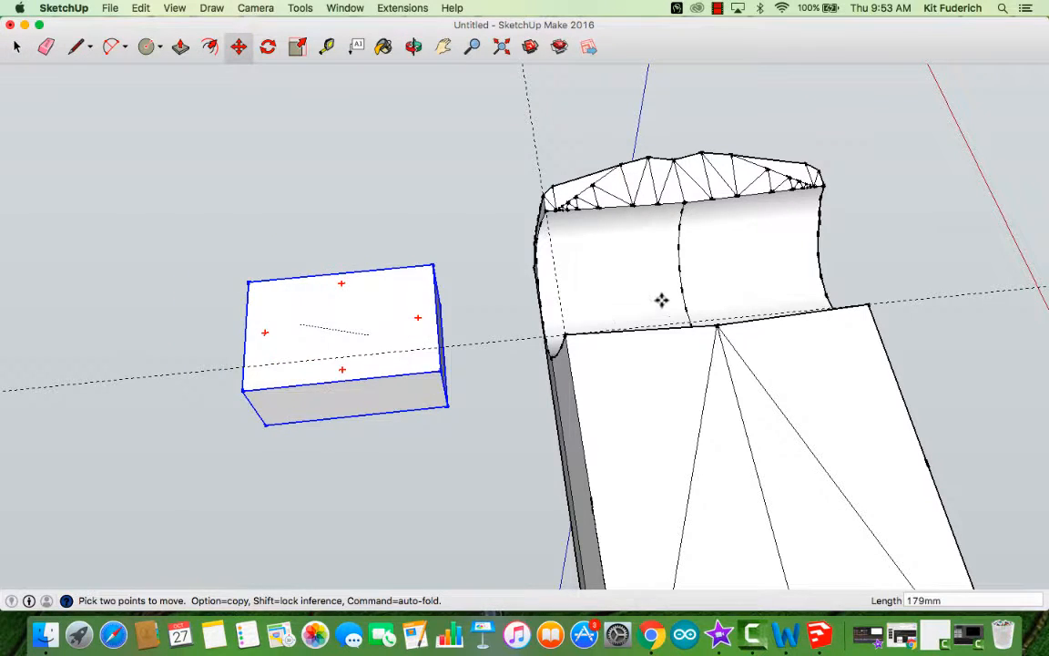
left_click(730, 267)
Step: Move the block about 901 mm out of the wheel recess, back beside the car body
left_click(413, 47)
left_click_drag(638, 291, 566, 321)
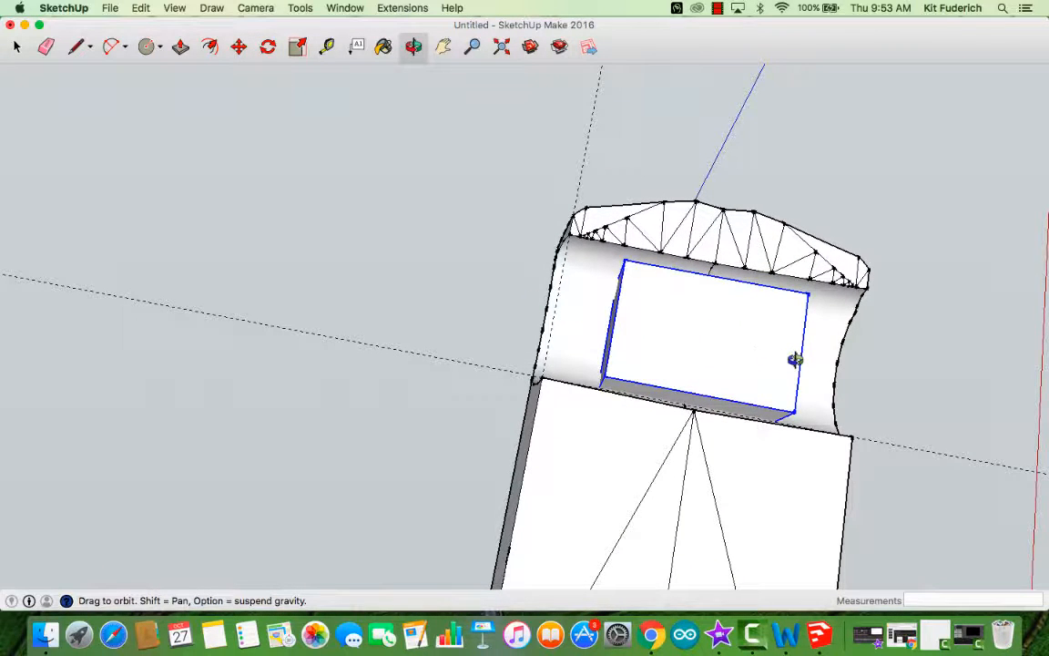
left_click(238, 47)
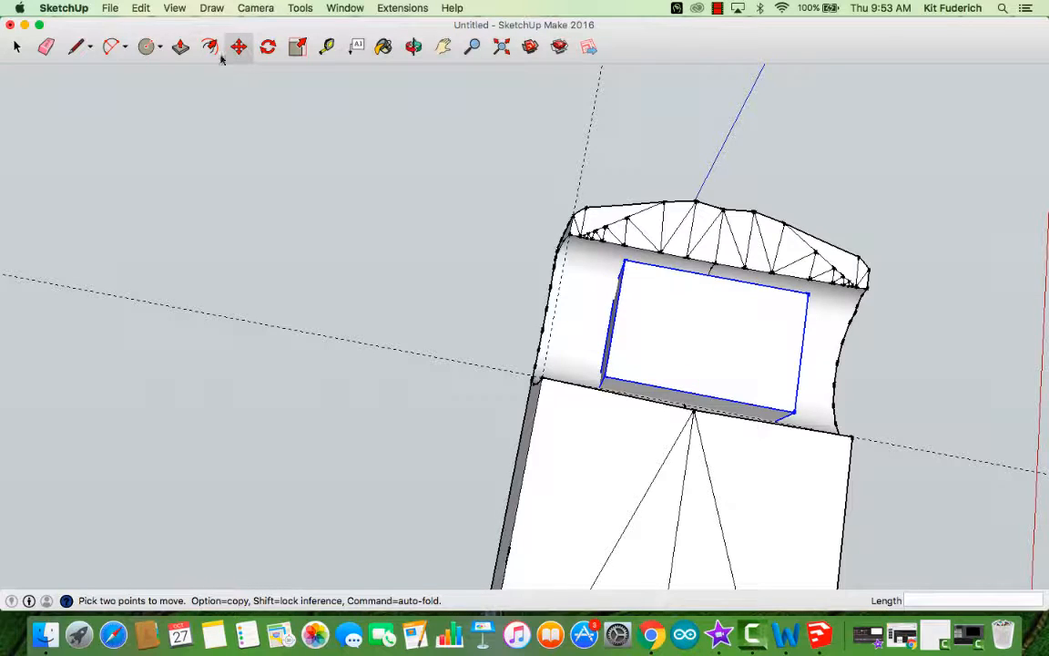
left_click(665, 343)
left_click(349, 271)
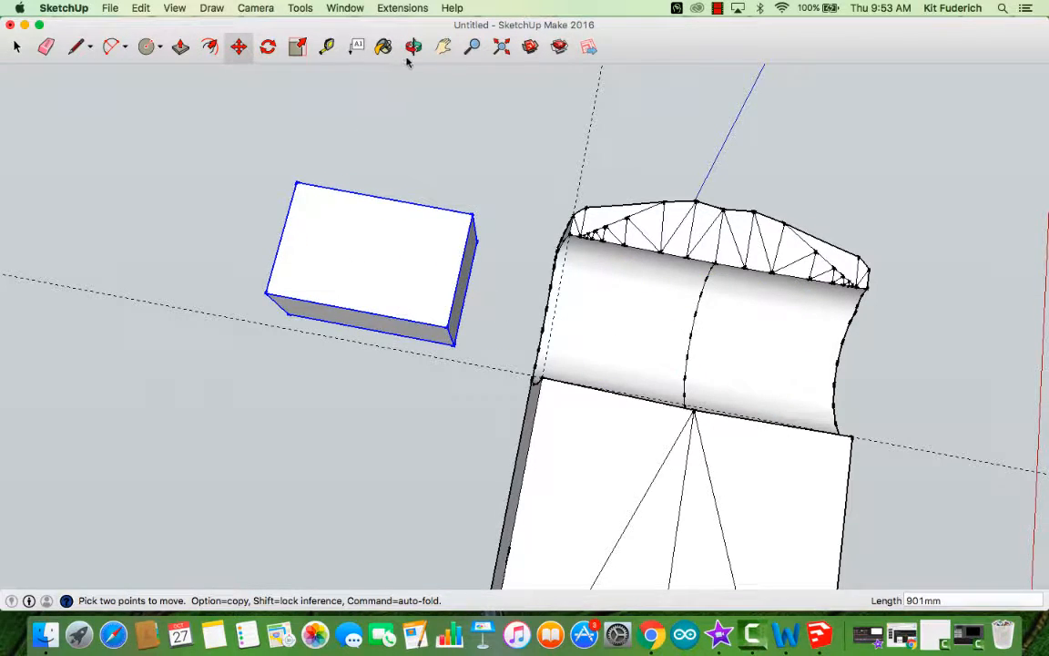
Step: Explode the rectangular block's group and deselect it
left_click(414, 47)
left_click_drag(337, 254, 484, 316)
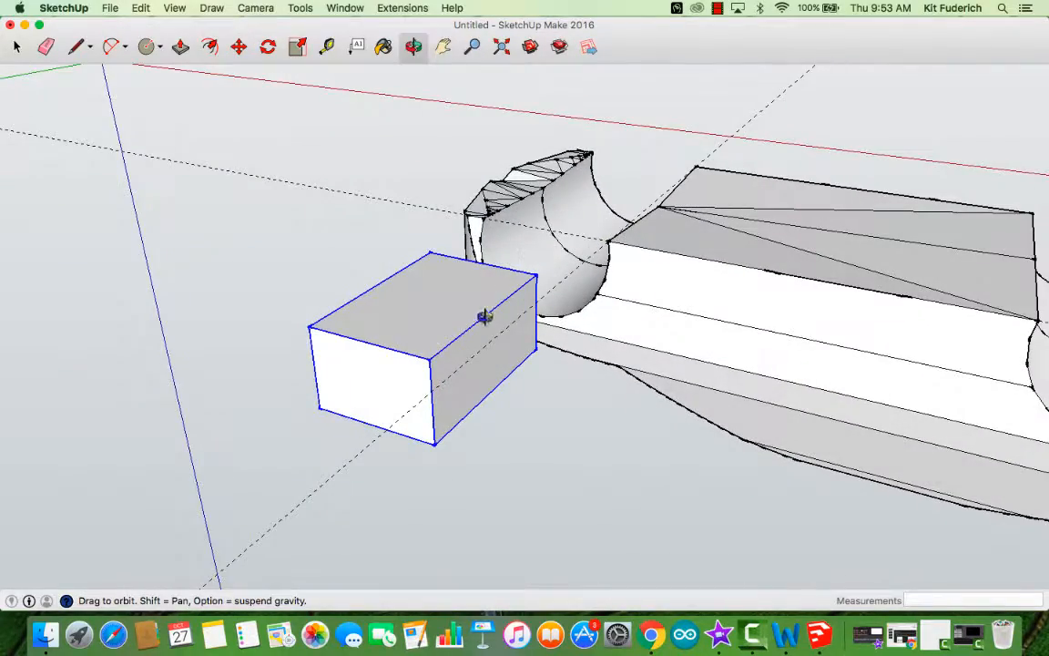
left_click_drag(501, 386, 333, 255)
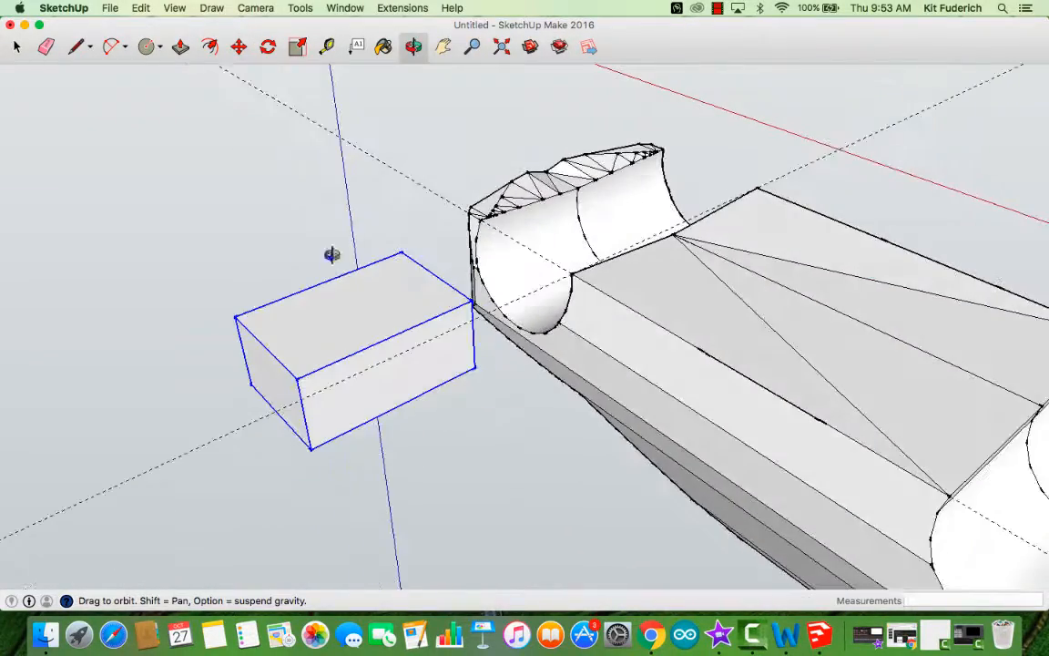
left_click(15, 47)
right_click(313, 346)
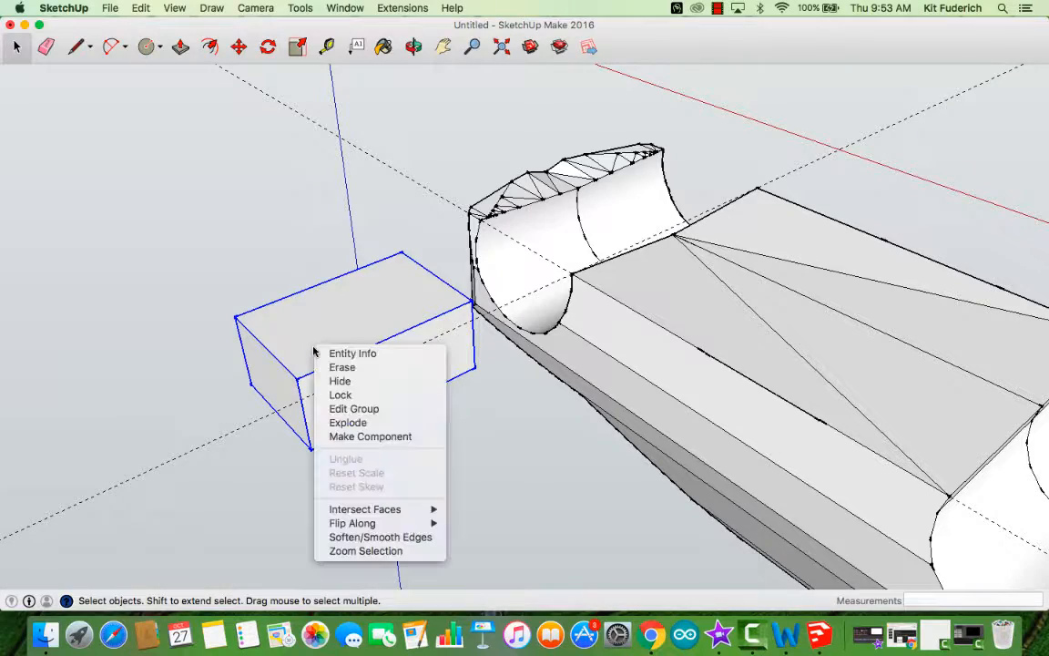
left_click(398, 426)
left_click(191, 401)
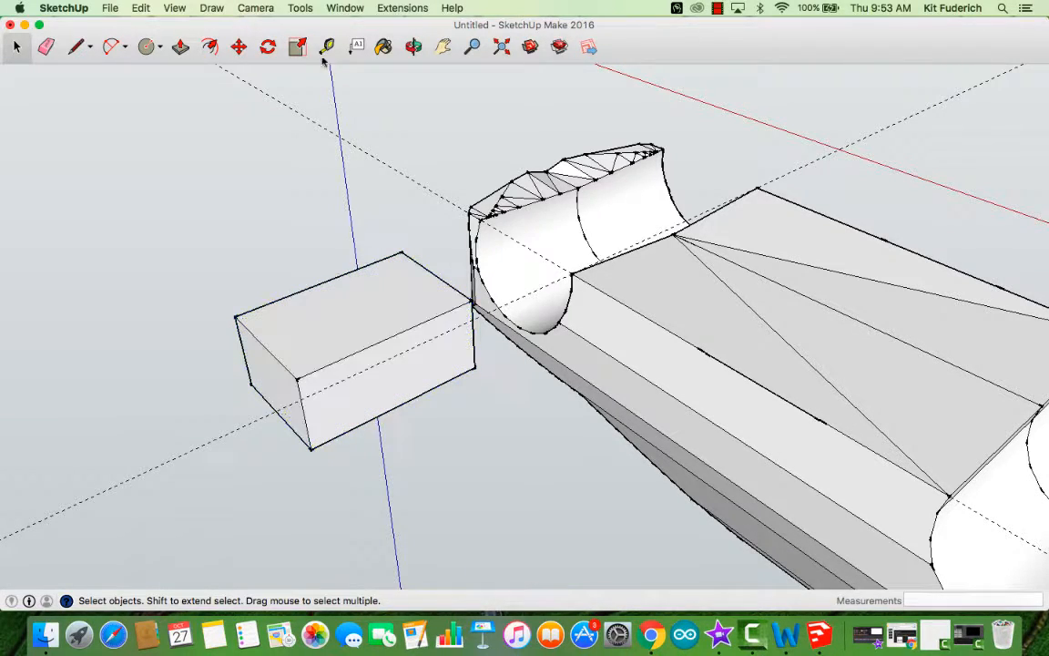
Step: Draw two corner-to-corner diagonal lines across the block's outer end face, away from the car body
left_click(413, 47)
left_click_drag(358, 246, 179, 55)
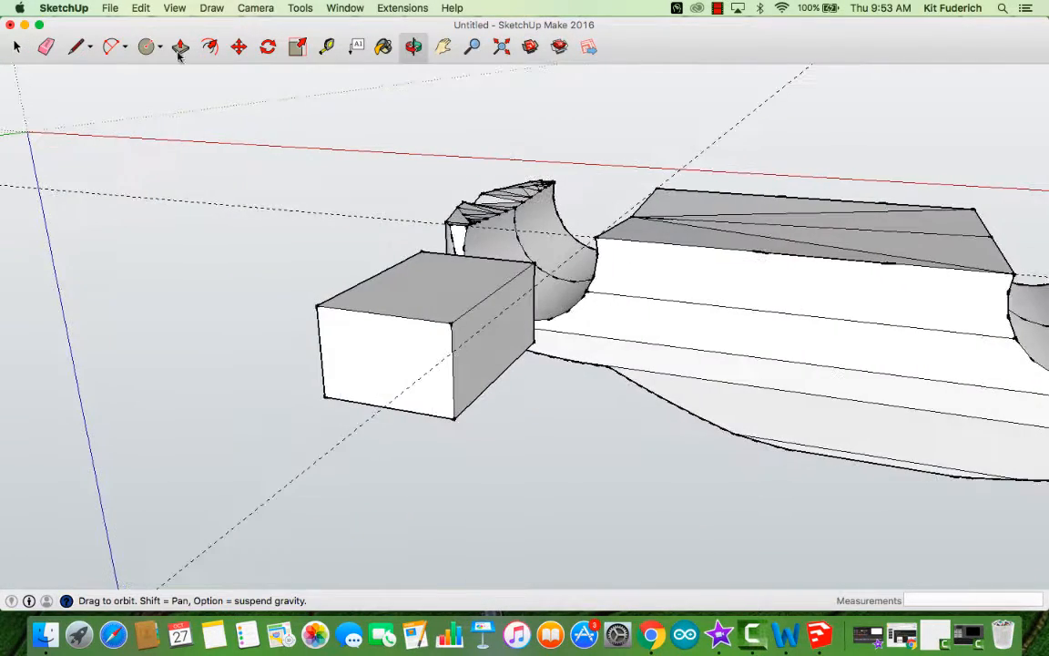
left_click(77, 48)
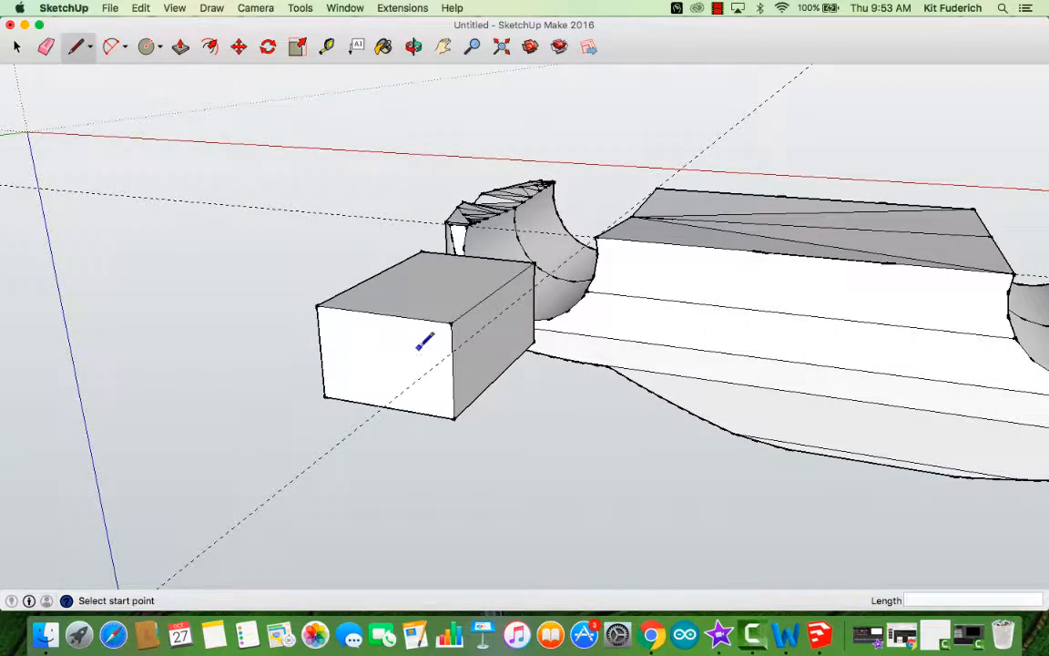
left_click(317, 305)
left_click(455, 416)
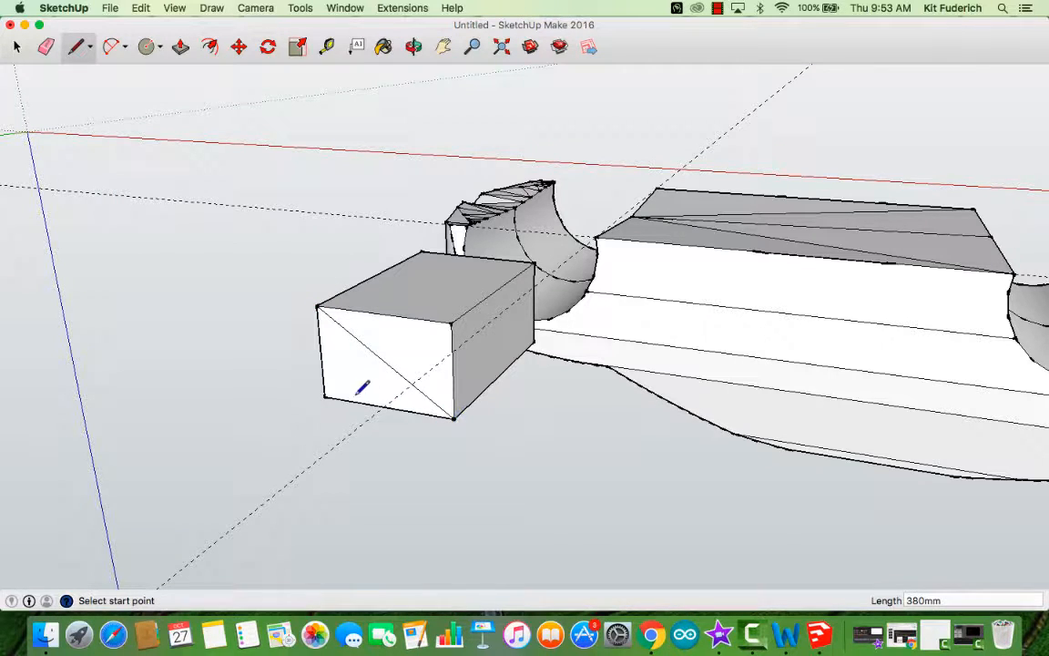
left_click(324, 396)
left_click(452, 321)
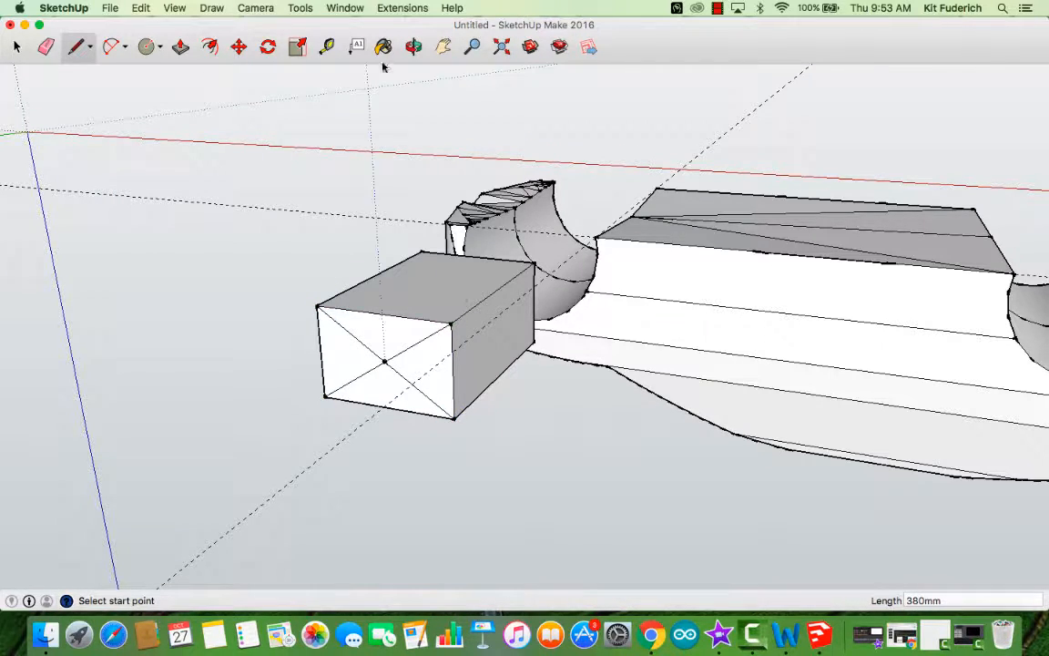
Step: Draw two corner-to-corner diagonal lines across the block's opposite end face
left_click(413, 47)
mouse_move(438, 78)
left_mouse_down()
mouse_move(256, 457)
mouse_move(270, 265)
mouse_move(363, 236)
mouse_move(338, 306)
left_mouse_up()
left_click(73, 45)
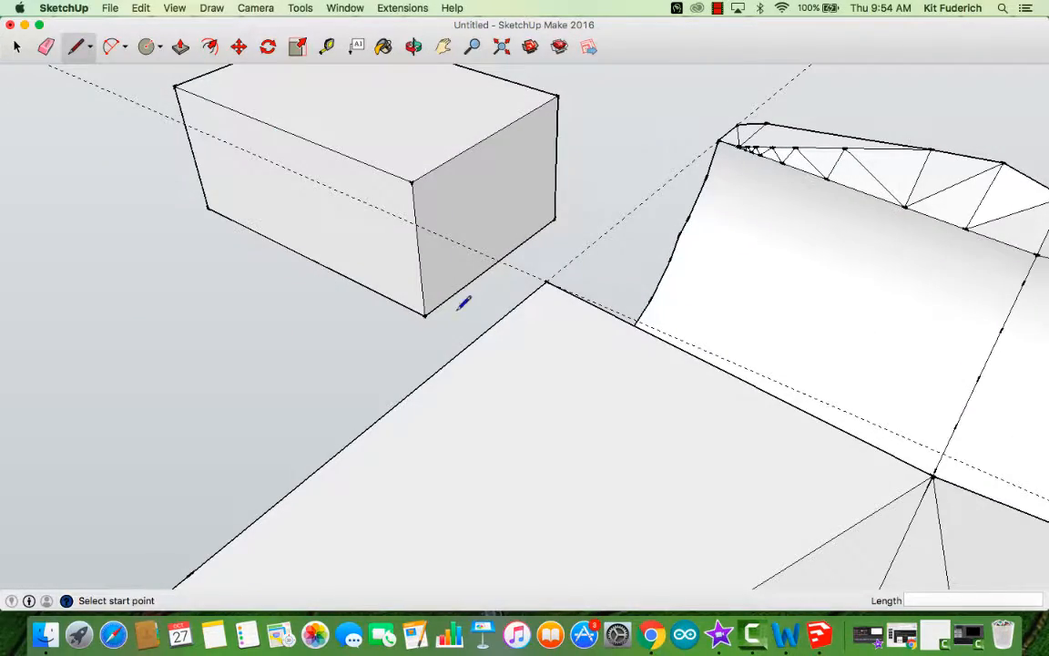
left_click(425, 314)
left_click(559, 95)
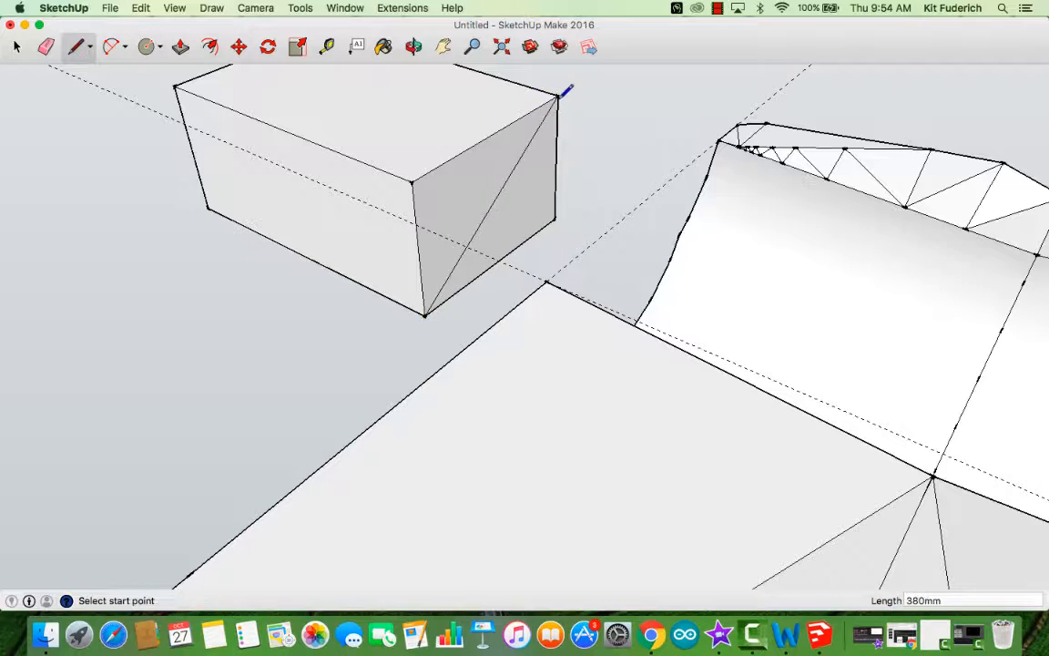
left_click(413, 182)
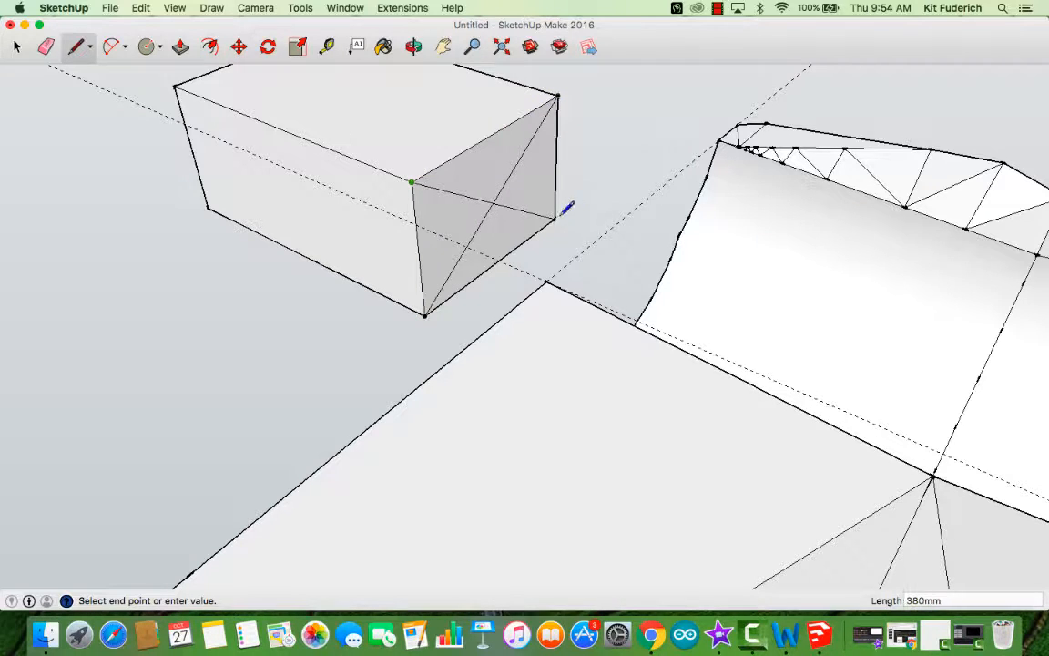
scroll(419, 89, "down", 5)
Step: Draw a circle with a 38 mm radius centred on the diagonals' intersection of that opposite end face
left_click(413, 47)
left_click_drag(319, 201, 366, 143)
scroll(365, 144, "up", 5)
left_click_drag(453, 211, 298, 188)
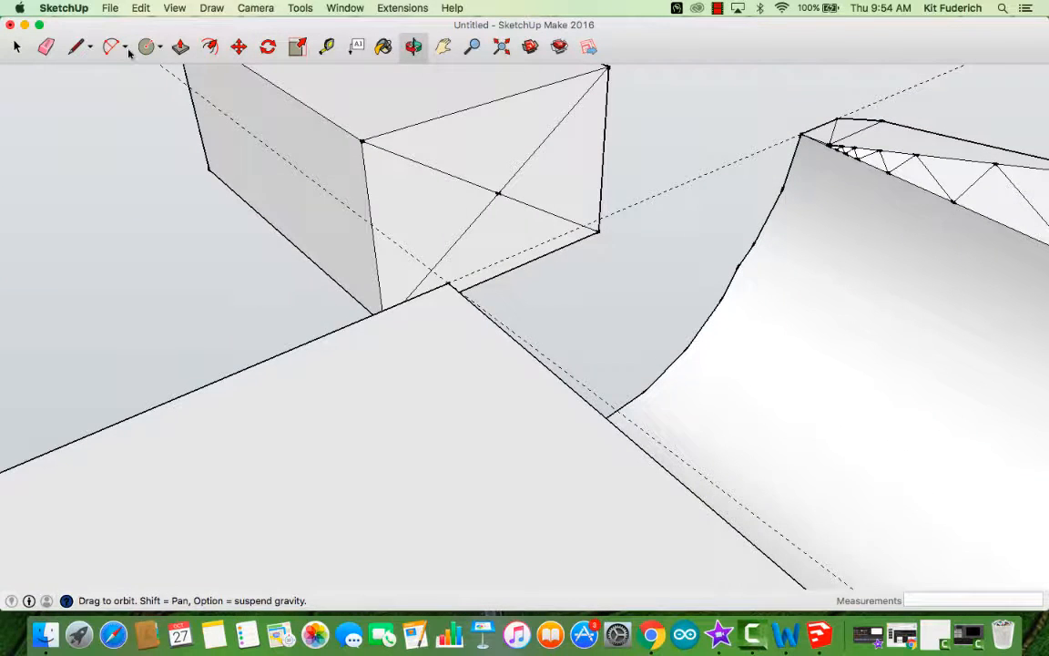
left_click(146, 47)
left_click(499, 192)
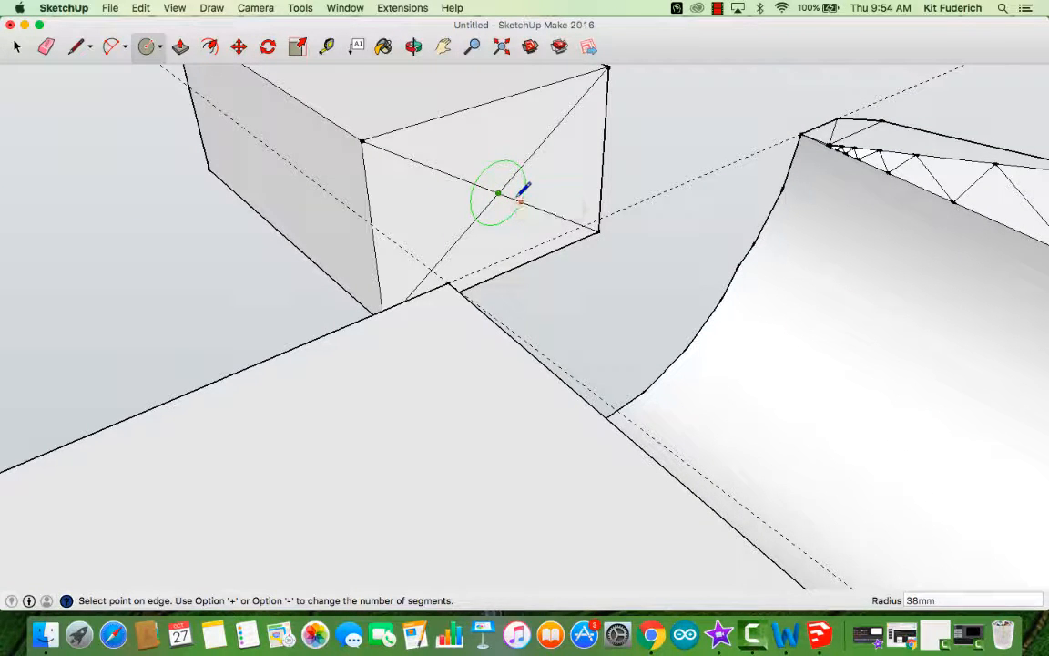
left_click(520, 192)
Step: Draw a matching circle with a 38 mm radius at the diagonals' intersection on the block's outer end face
left_click(413, 47)
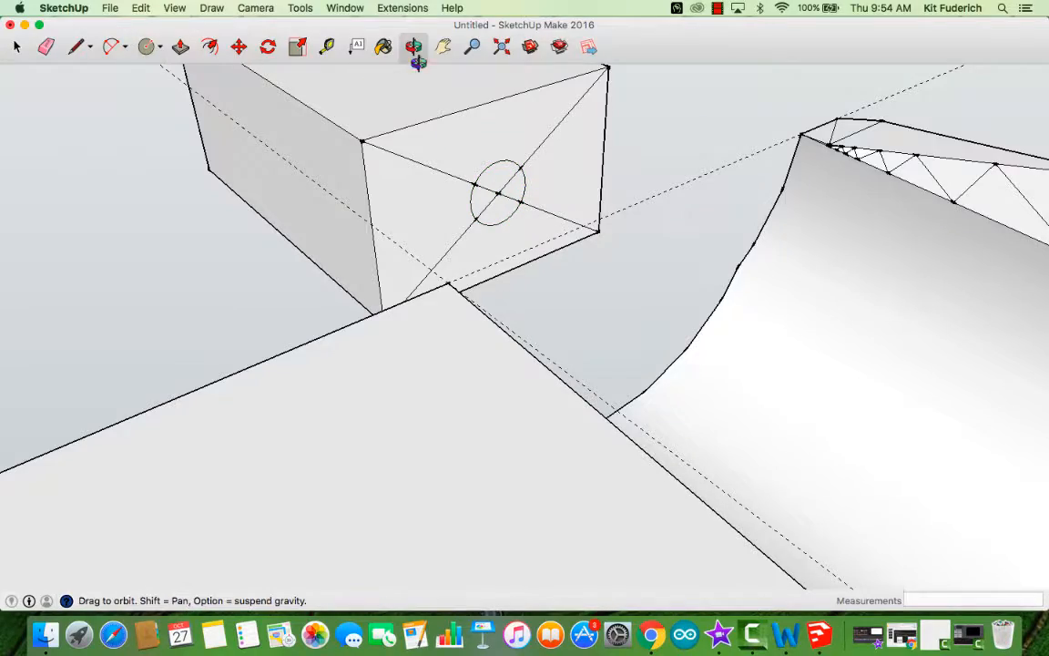
left_click_drag(537, 255, 291, 314)
scroll(167, 361, "up", 5)
left_click(146, 46)
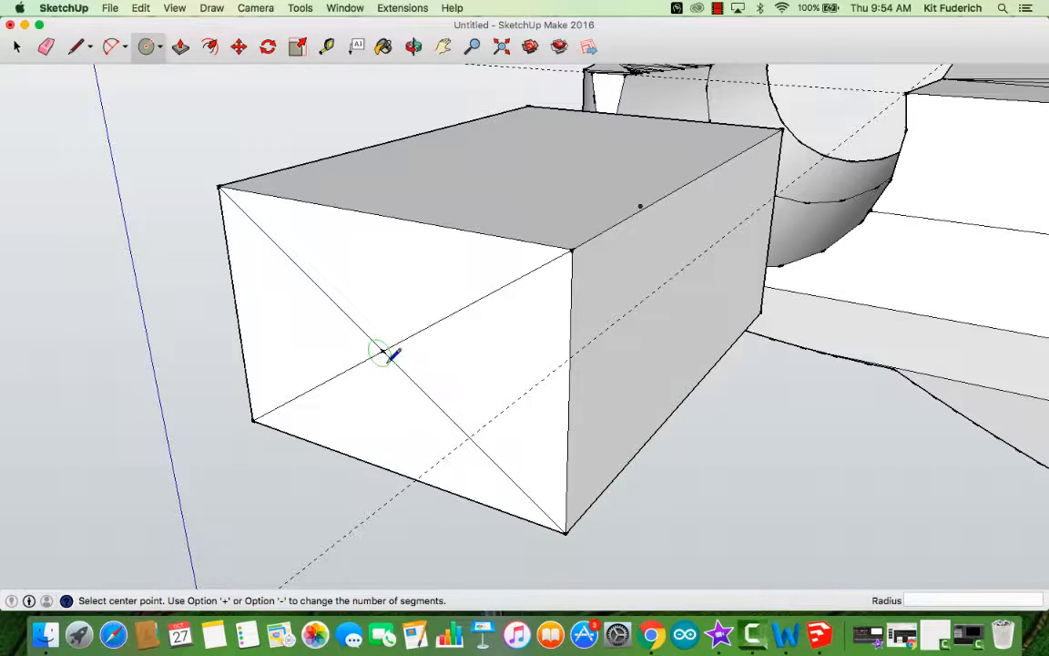
left_click(381, 352)
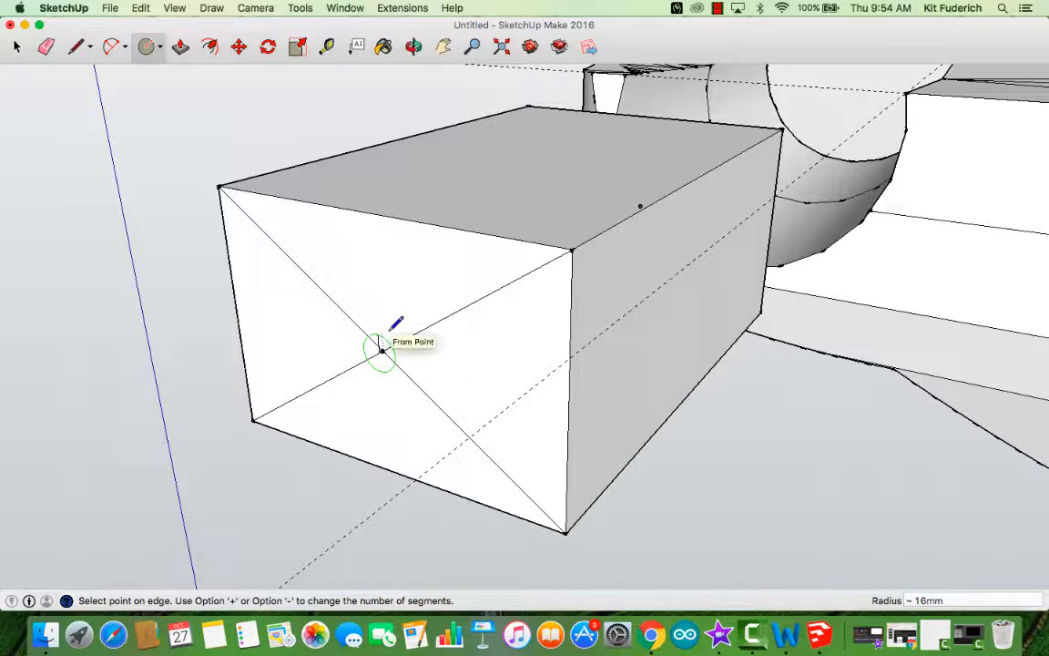
key("Escape")
left_click(382, 352)
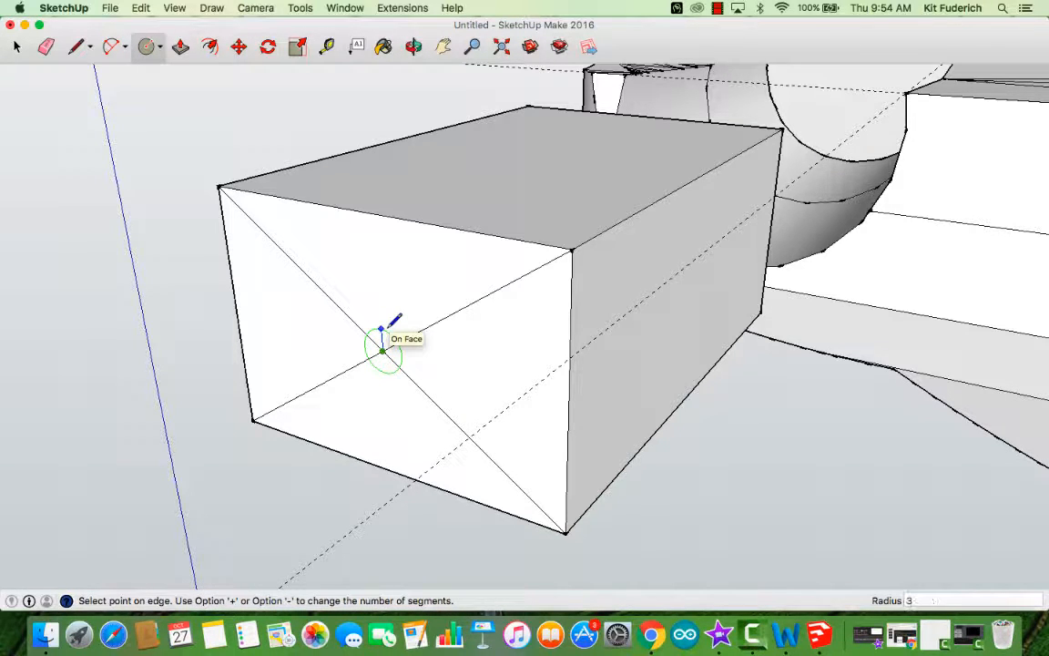
key("Return")
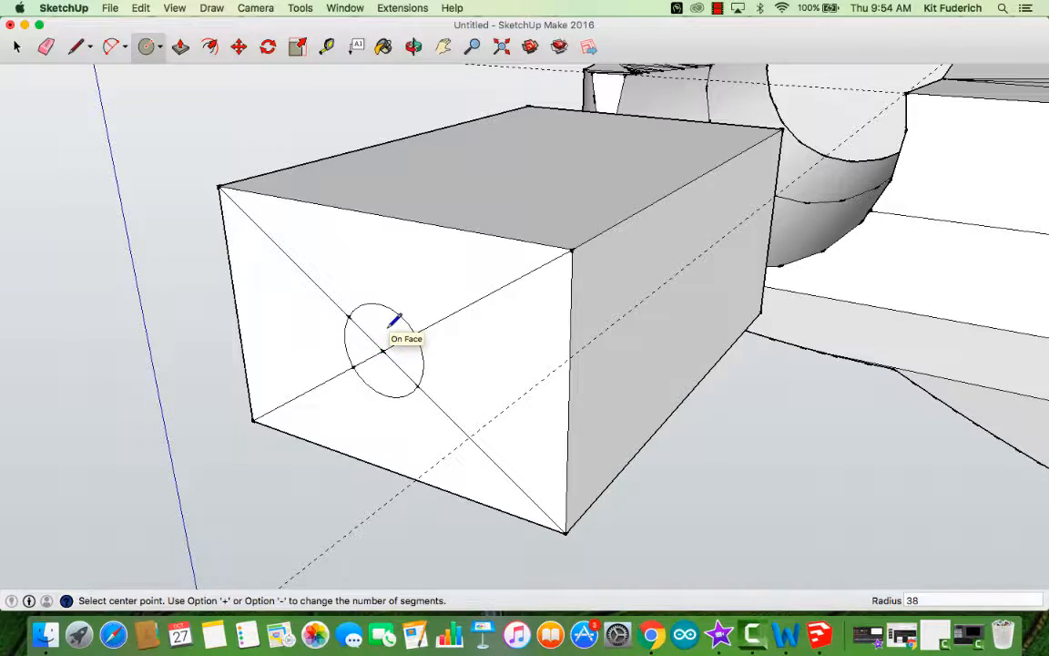
Step: Erase the diagonal line segments inside the circles on both end faces of the block
left_click(47, 47)
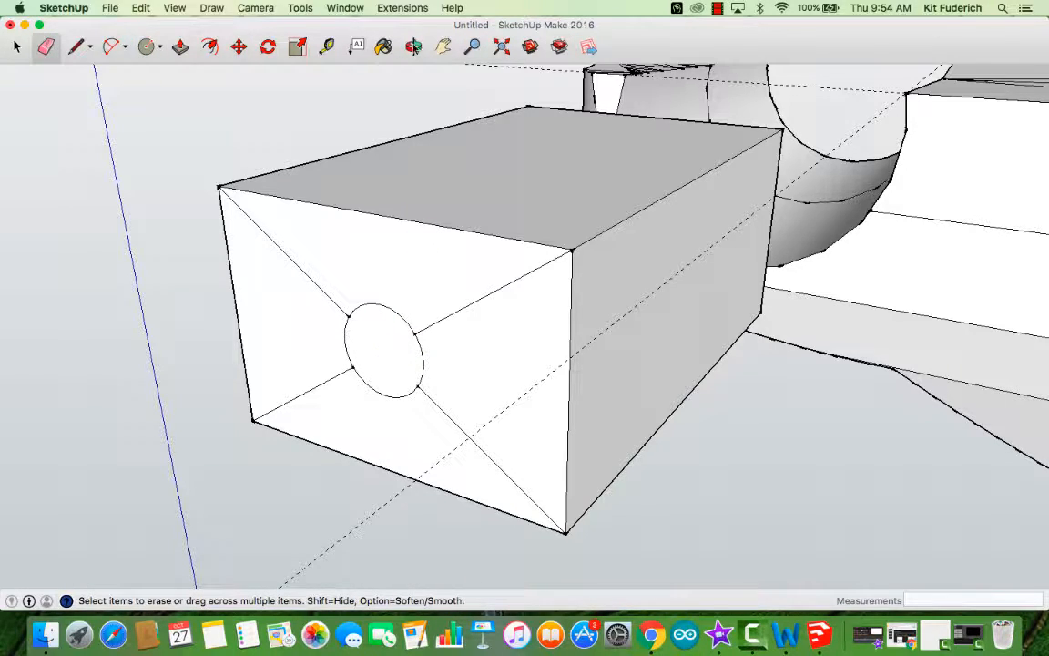
left_click(415, 46)
left_click_drag(660, 314, 351, 355)
scroll(625, 319, "up", 5)
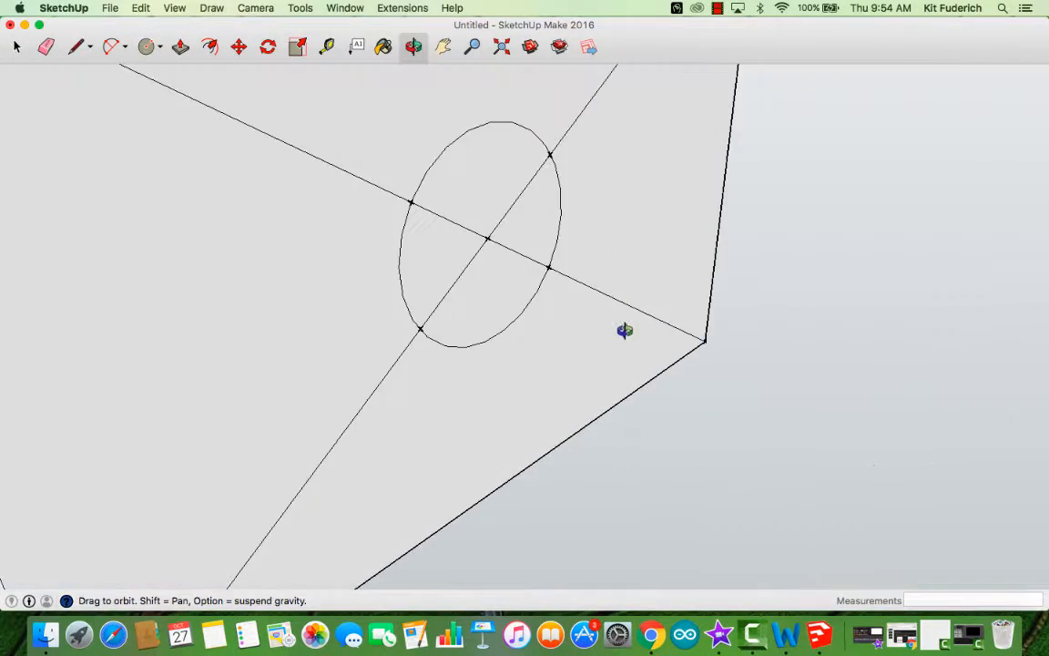
left_click_drag(625, 331, 589, 329)
left_click(47, 47)
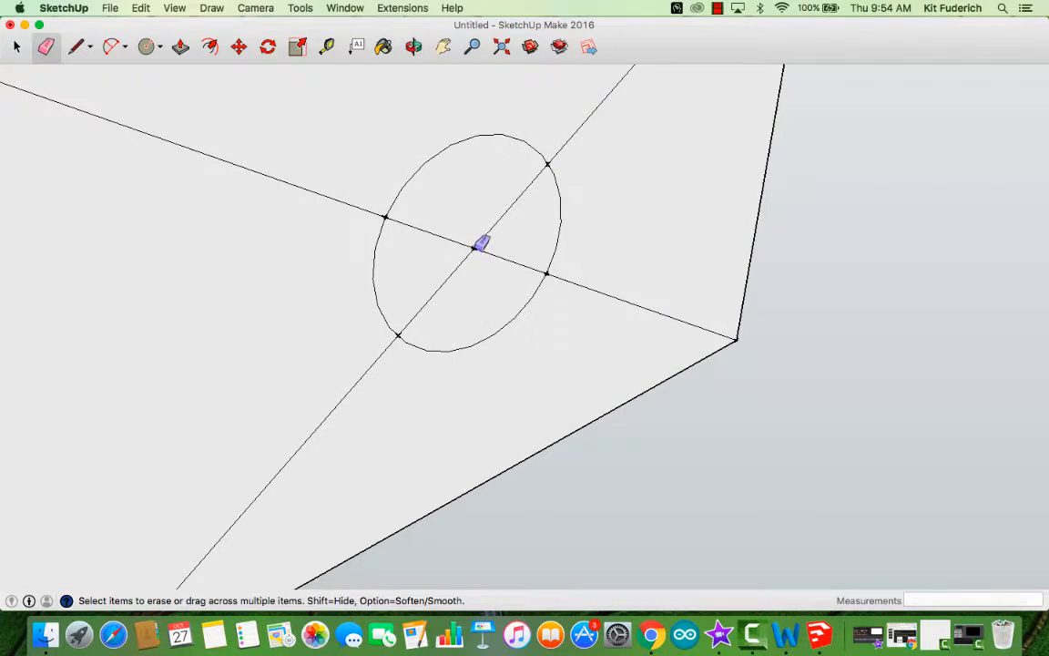
left_click_drag(481, 243, 374, 237)
scroll(258, 275, "down", 5)
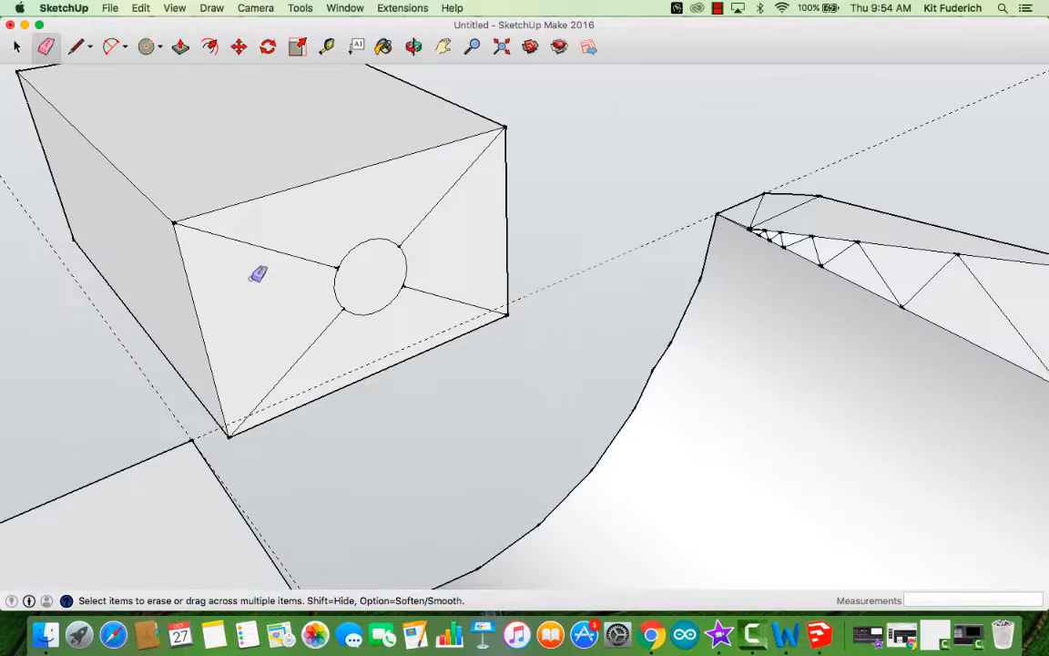
Step: Select the whole block with its end circles and diagonals and make it a group
left_click(413, 46)
left_click_drag(437, 164, 429, 383)
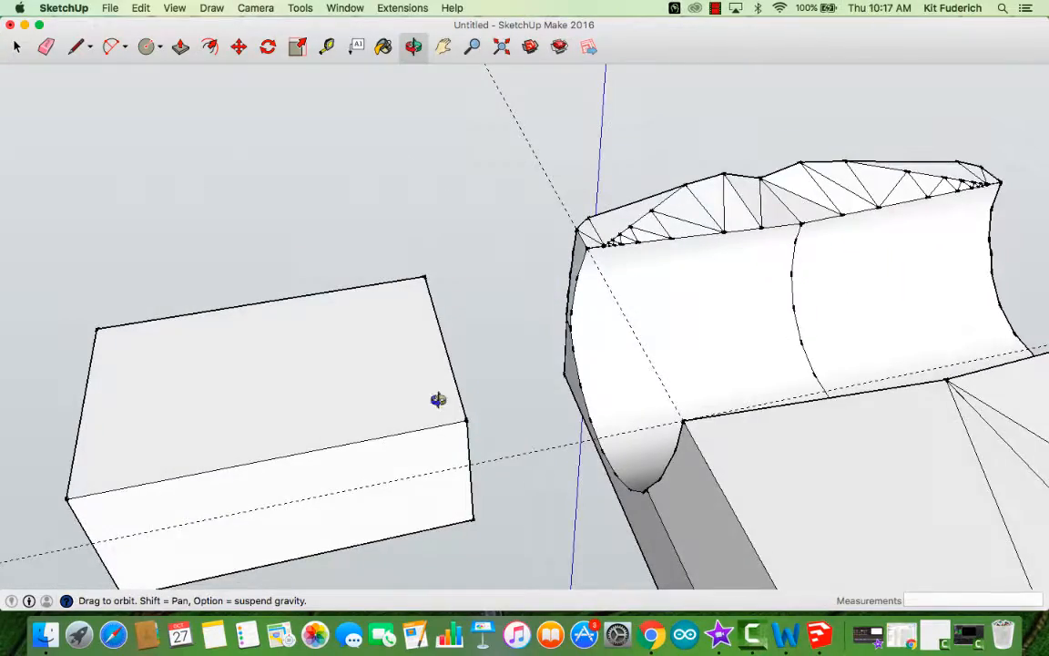
left_click_drag(436, 400, 295, 381)
scroll(428, 308, "up", 5)
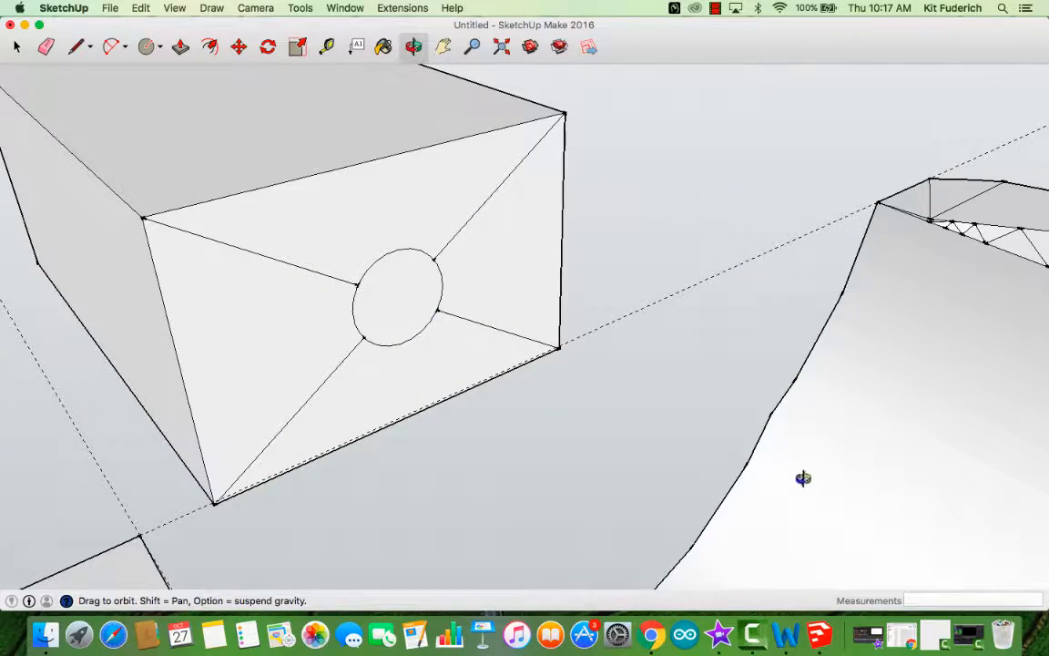
scroll(558, 380, "down", 5)
left_click_drag(468, 336, 188, 319)
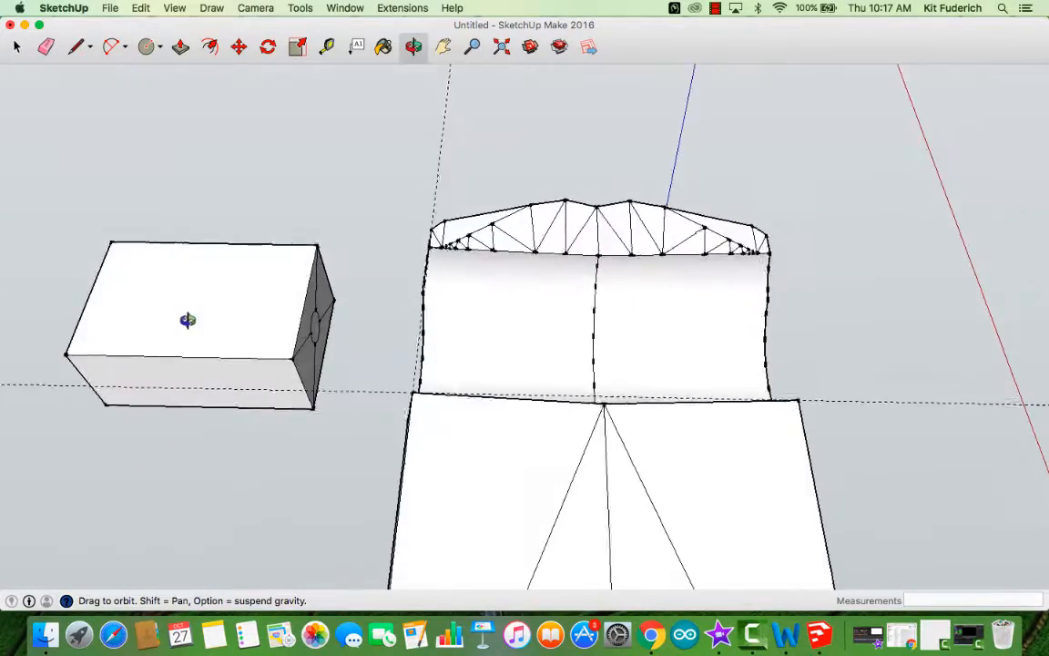
left_click(17, 46)
left_click_drag(31, 183, 335, 410)
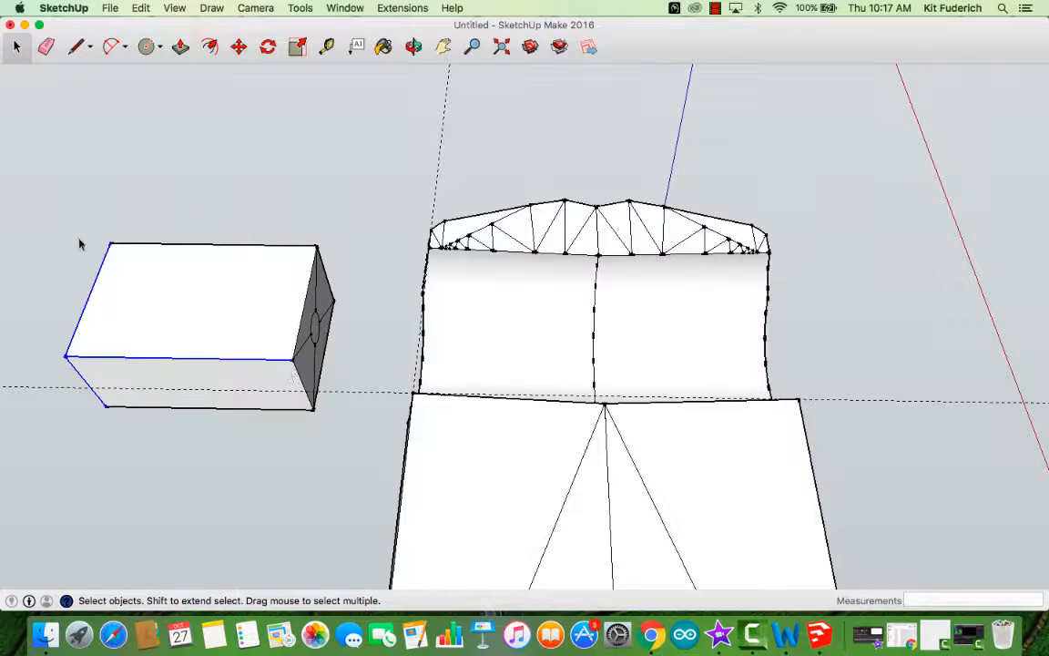
left_click_drag(58, 214, 325, 412)
right_click(230, 328)
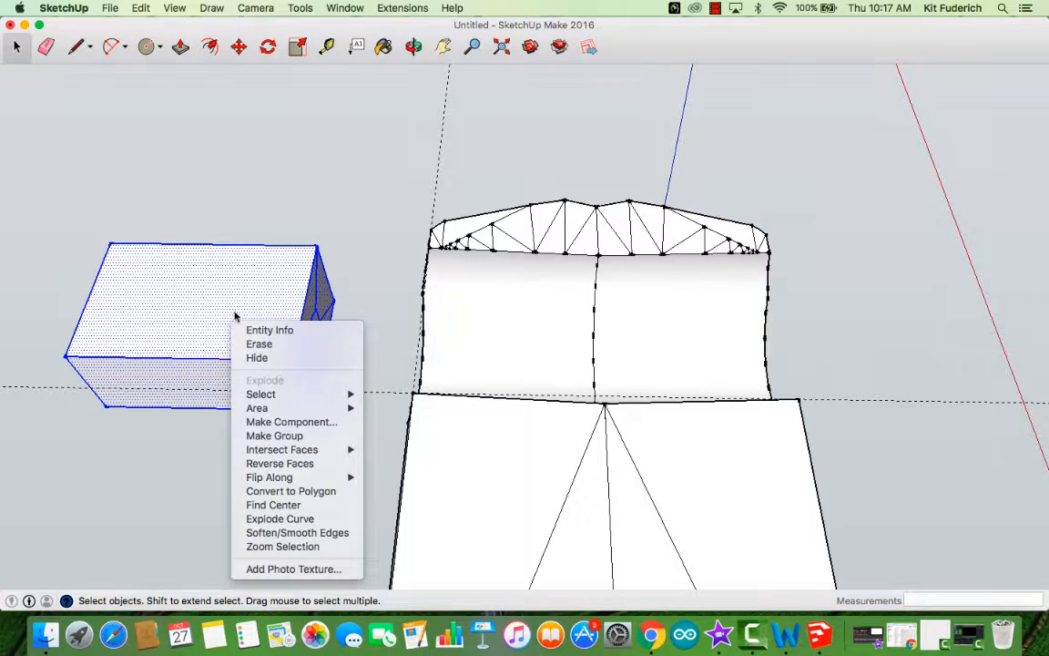
left_click(273, 436)
left_click(266, 447)
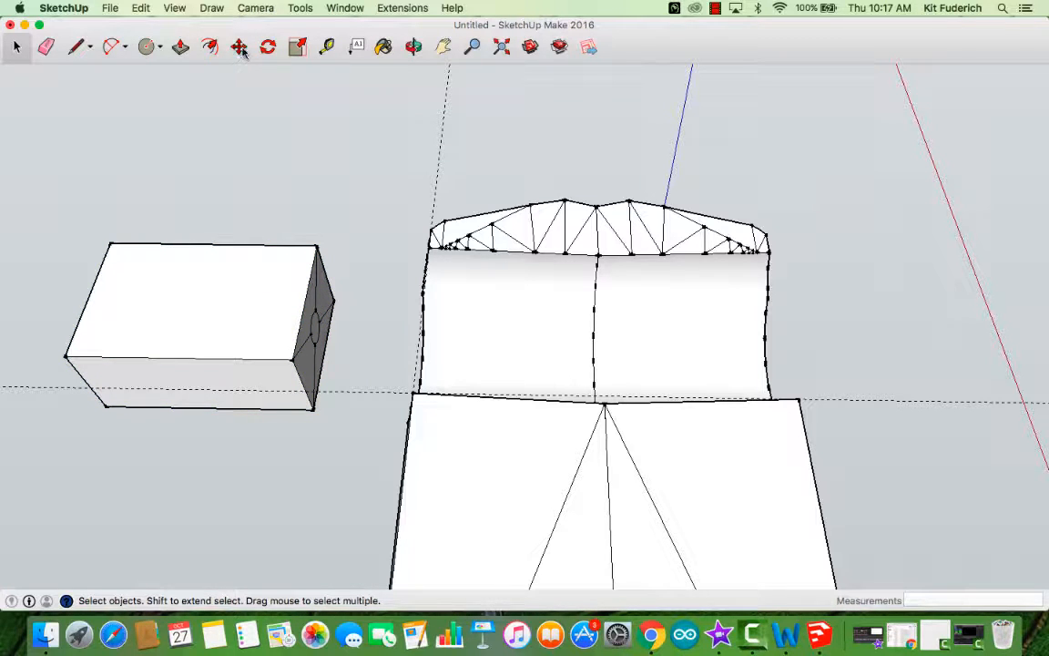
Step: Move the grouped block about 894 mm along the green axis into the car body's adjacent wheel recess
left_click(239, 47)
left_click(219, 298)
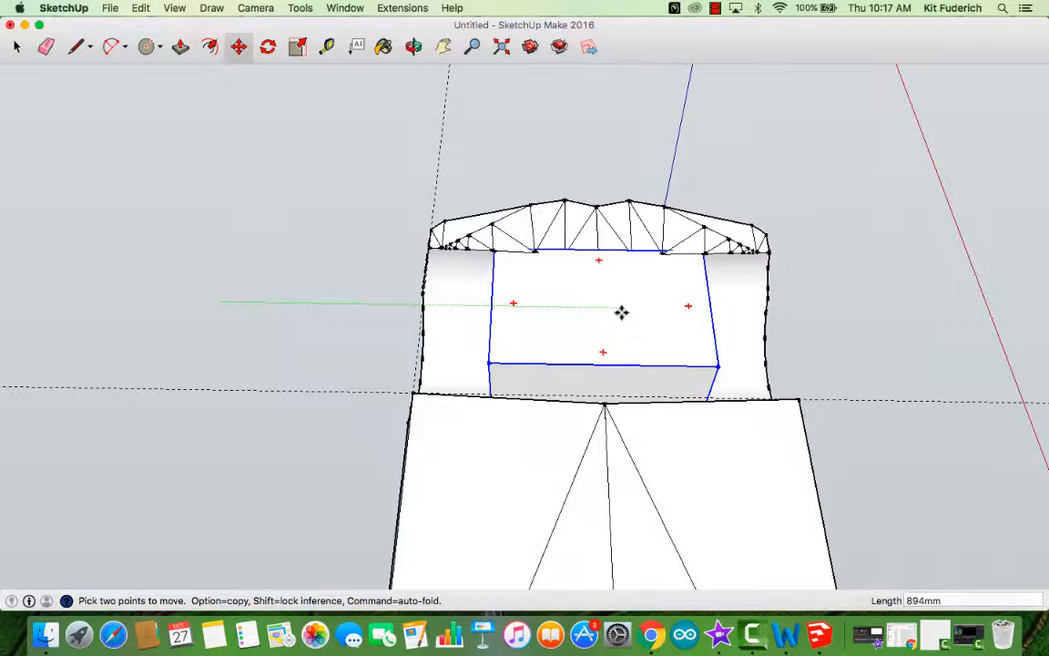
left_click(621, 312)
left_click(414, 46)
left_click_drag(349, 283, 475, 292)
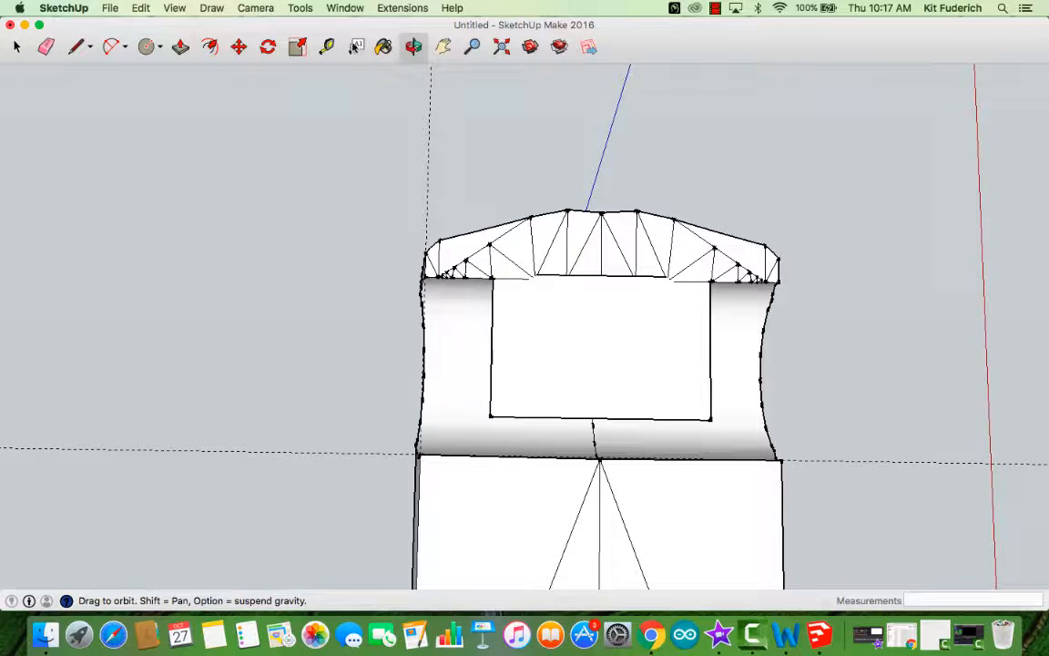
Step: Try to measure the gap between the block's corner and the side edge of the car body
left_click(326, 47)
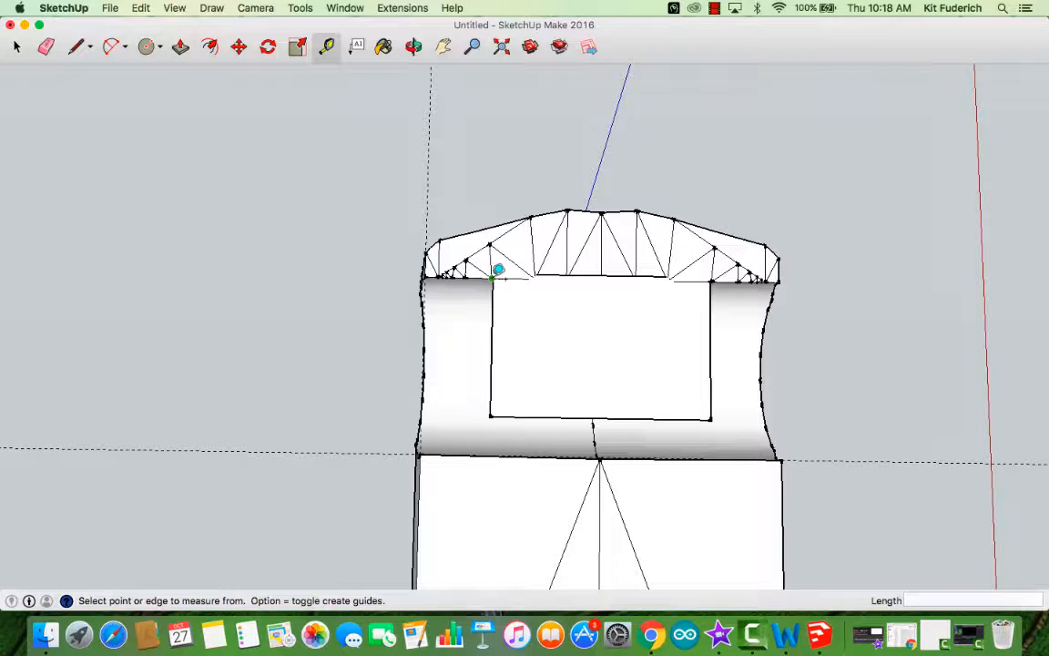
left_click(493, 272)
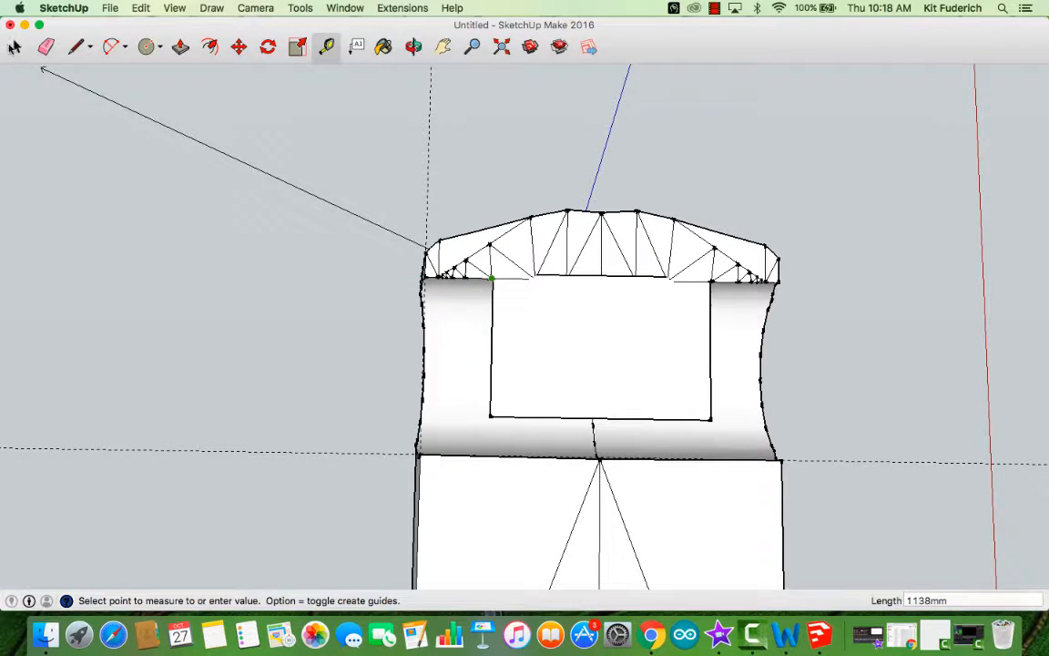
left_click(14, 47)
Step: Move the grouped block about 894 mm back out of the wheel recess to beside the car body
left_click(567, 359)
left_click(239, 48)
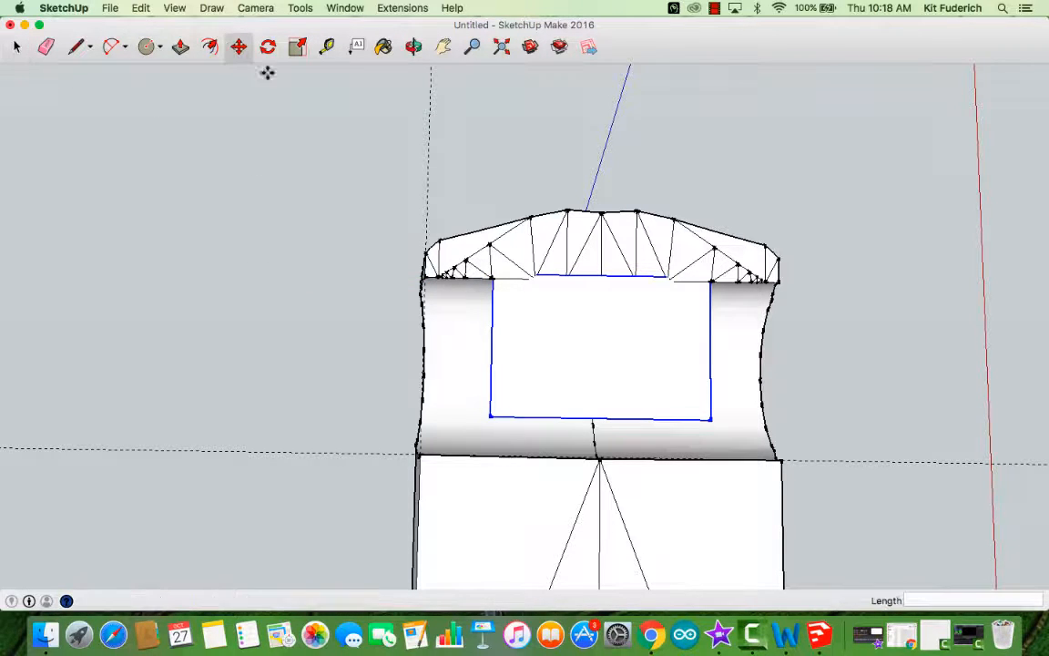
left_click(620, 332)
left_click(219, 310)
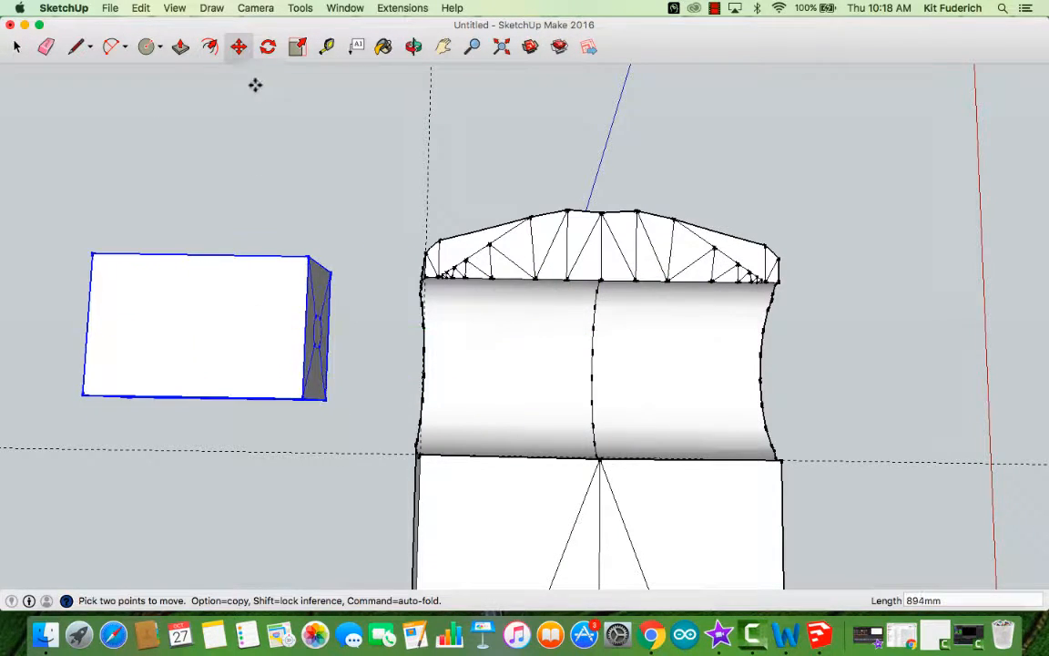
left_click(16, 47)
Step: Explode the block group so its end faces can be edited directly
left_click(413, 46)
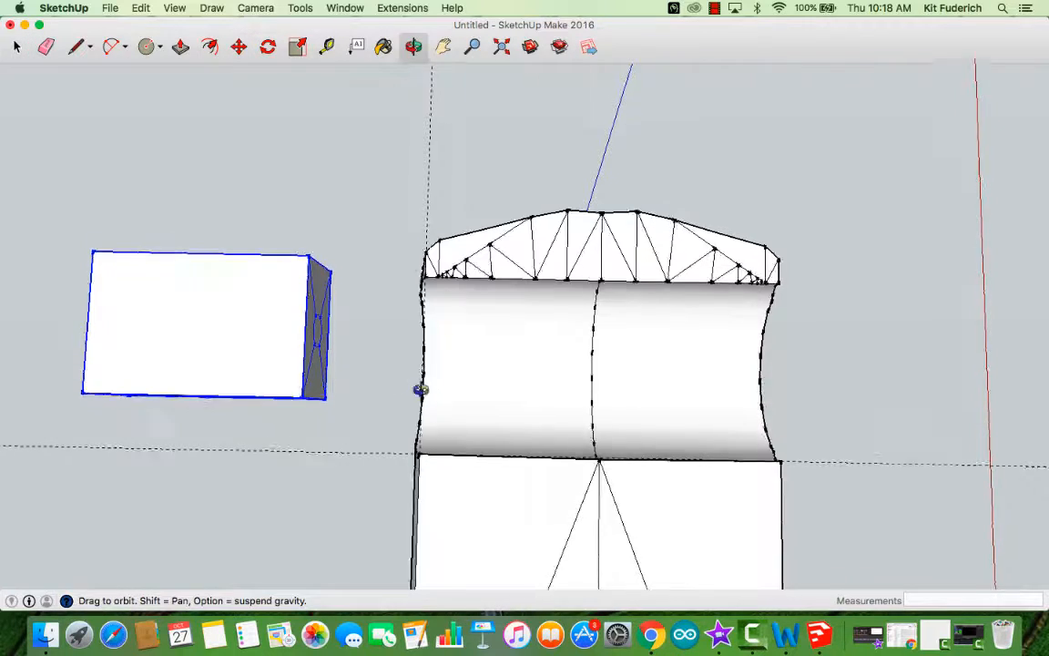
left_click_drag(419, 389, 383, 210)
left_click(17, 47)
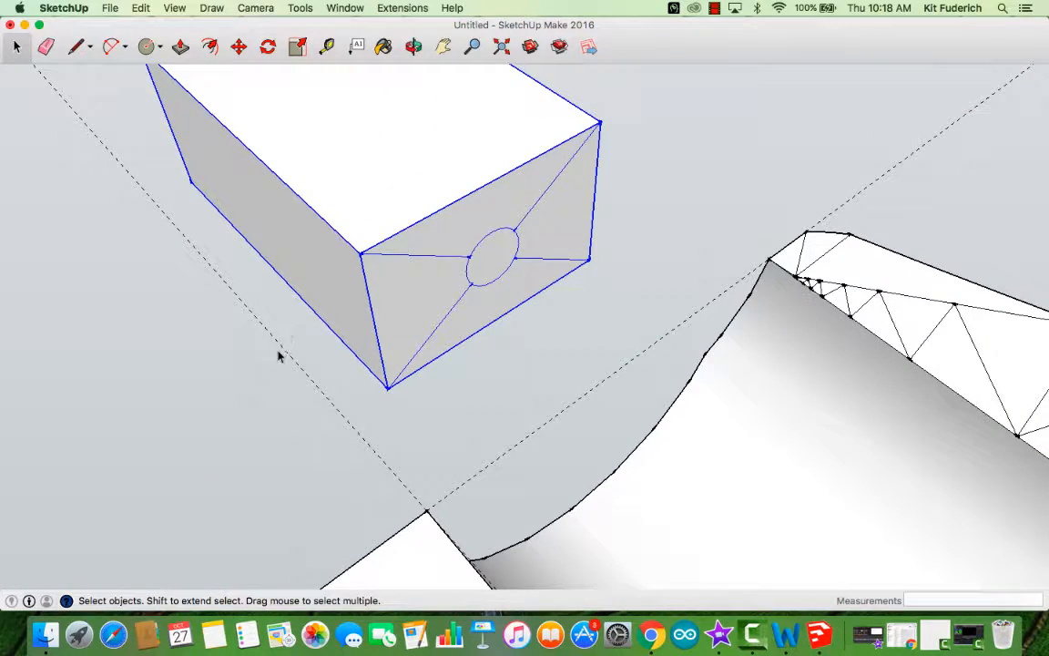
left_click(279, 356)
triple_click(495, 264)
right_click(453, 235)
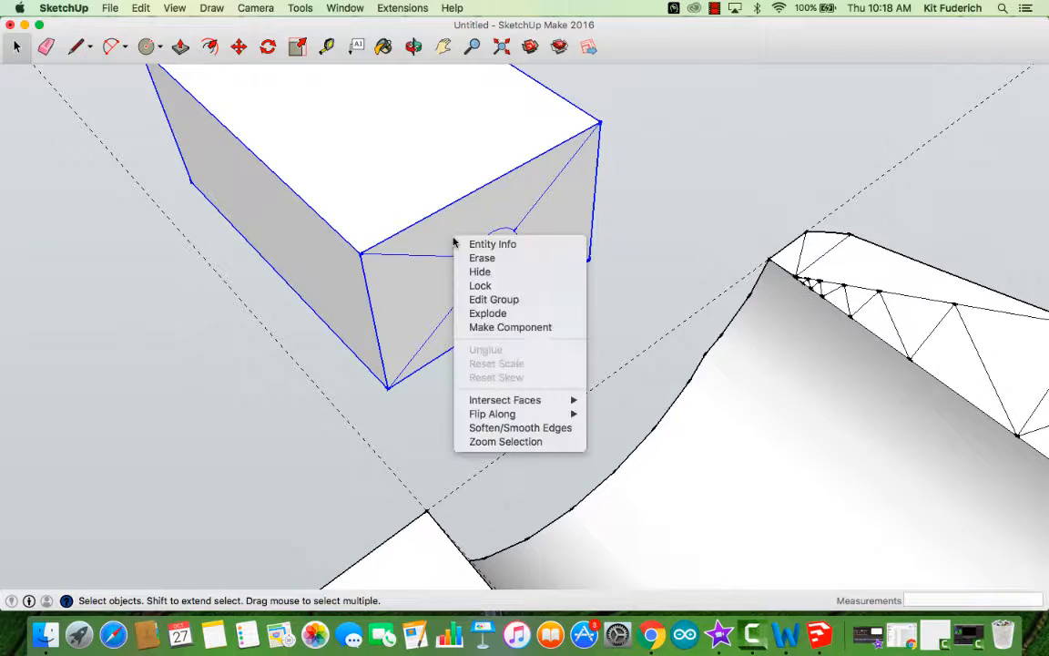
left_click(525, 312)
left_click(550, 356)
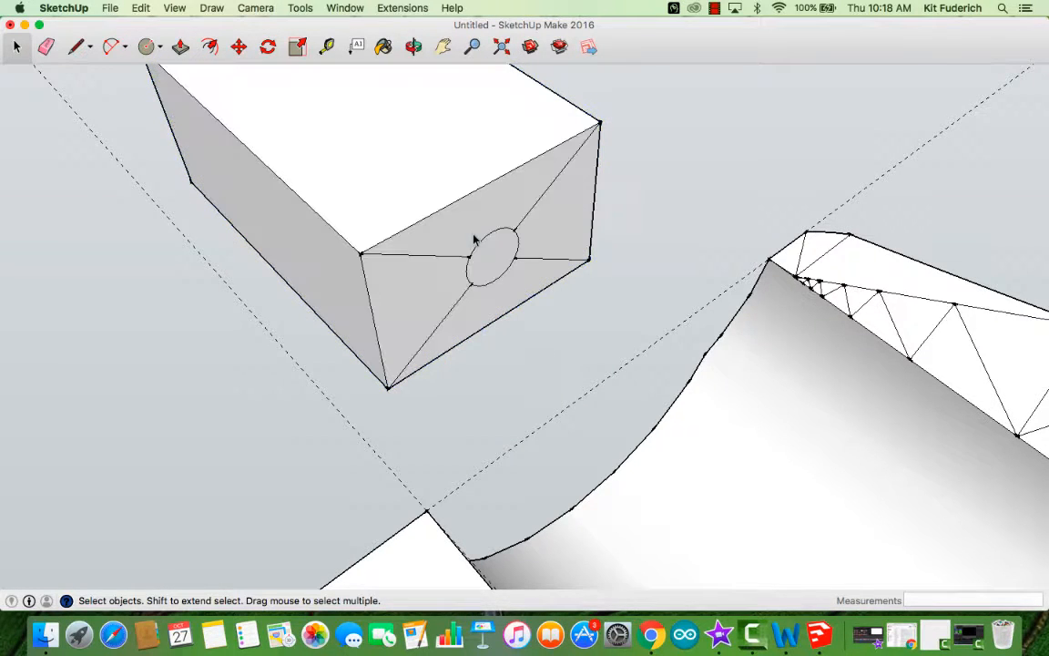
Step: Extrude the circle on the block's outer end face outward by 147 mm with Push/Pull
left_click(181, 46)
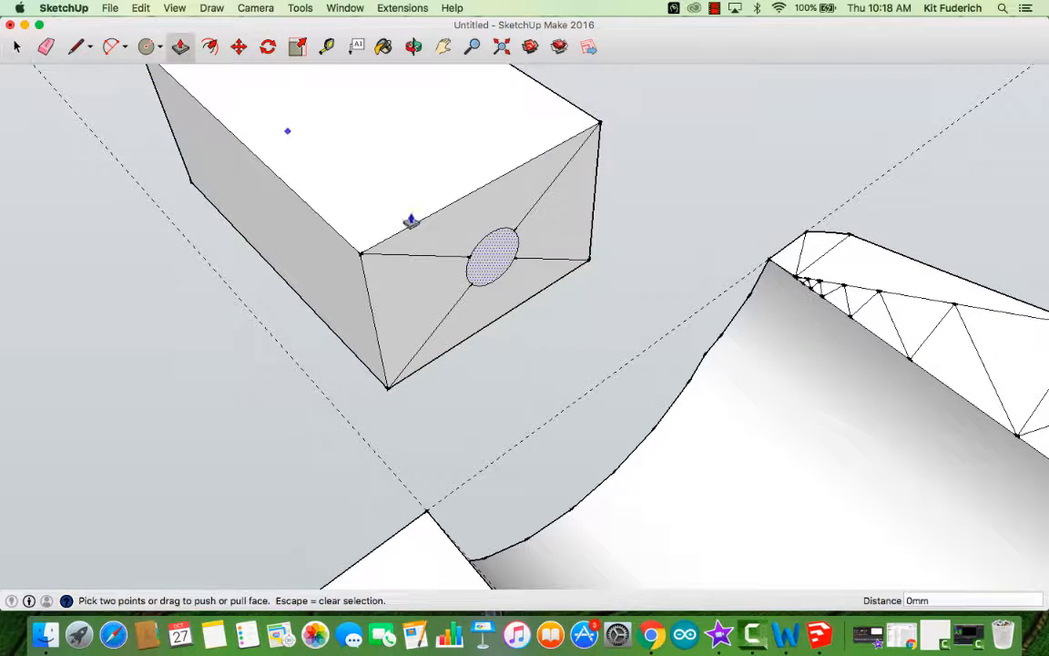
left_click_drag(494, 264, 509, 274)
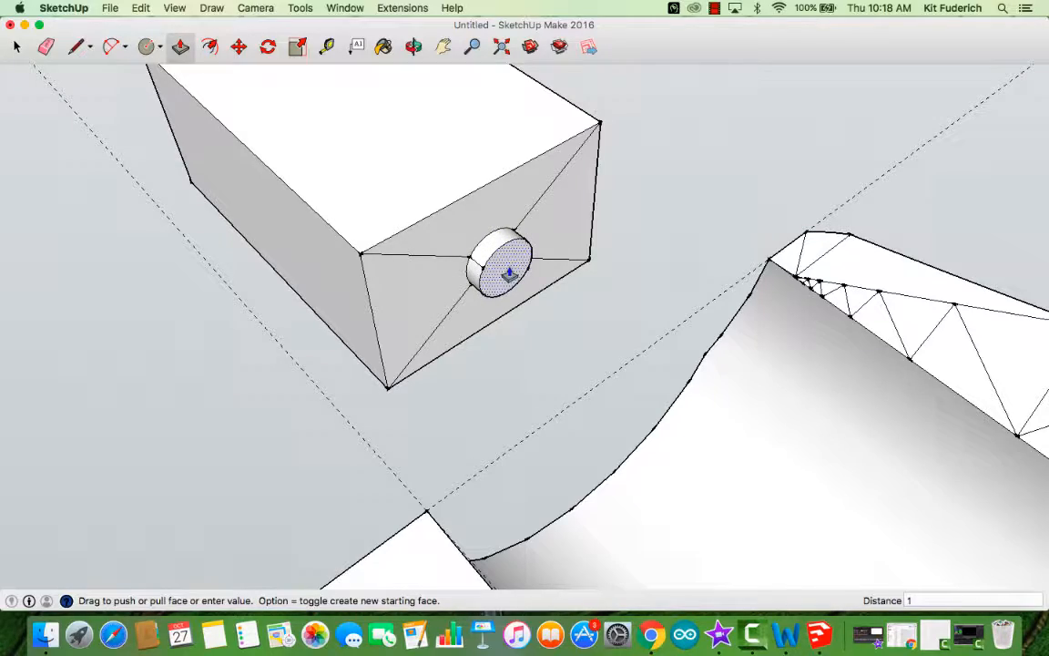
type("147")
key("Return")
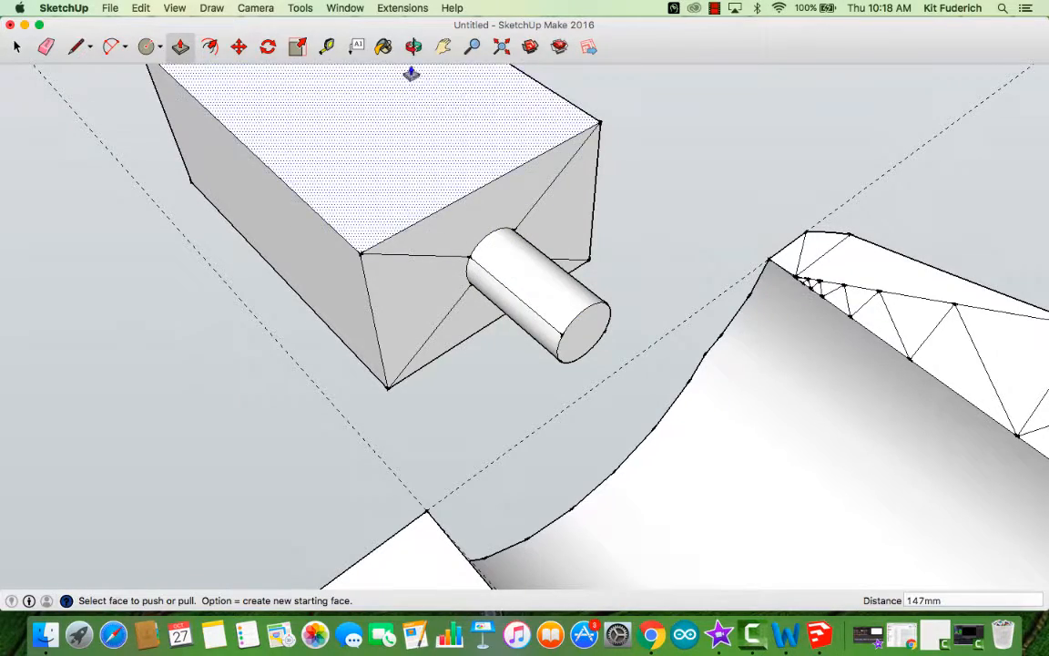
Step: Extrude the circle on the block's opposite end face outward by 147 mm with Push/Pull
left_click(413, 48)
left_click_drag(258, 177, 434, 441)
scroll(432, 391, "up", 5)
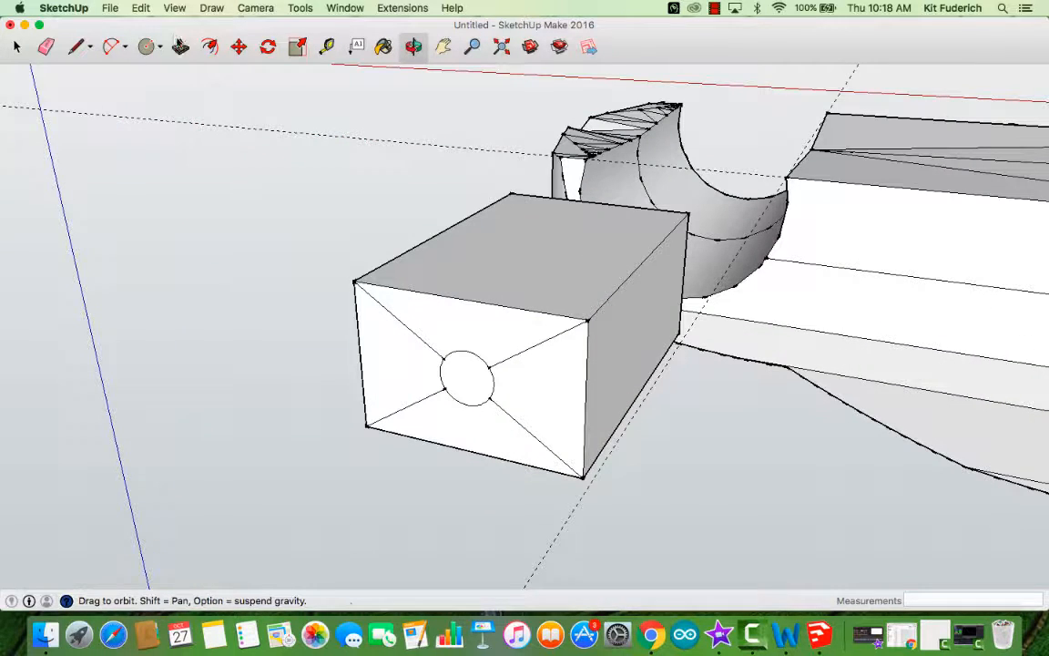
key("p")
left_click(469, 379)
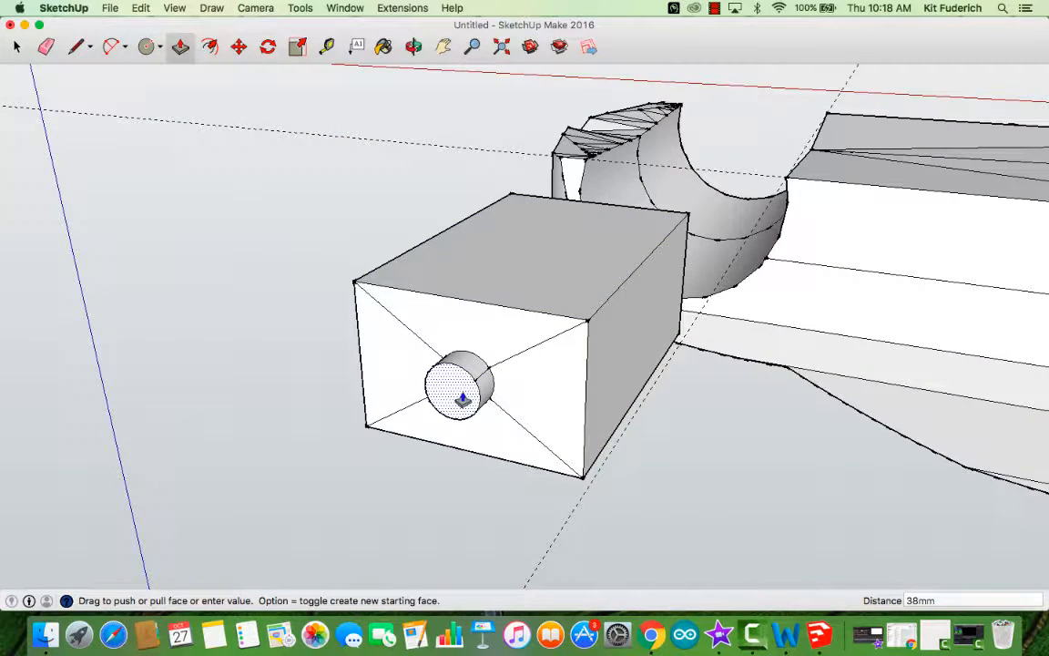
key("Return")
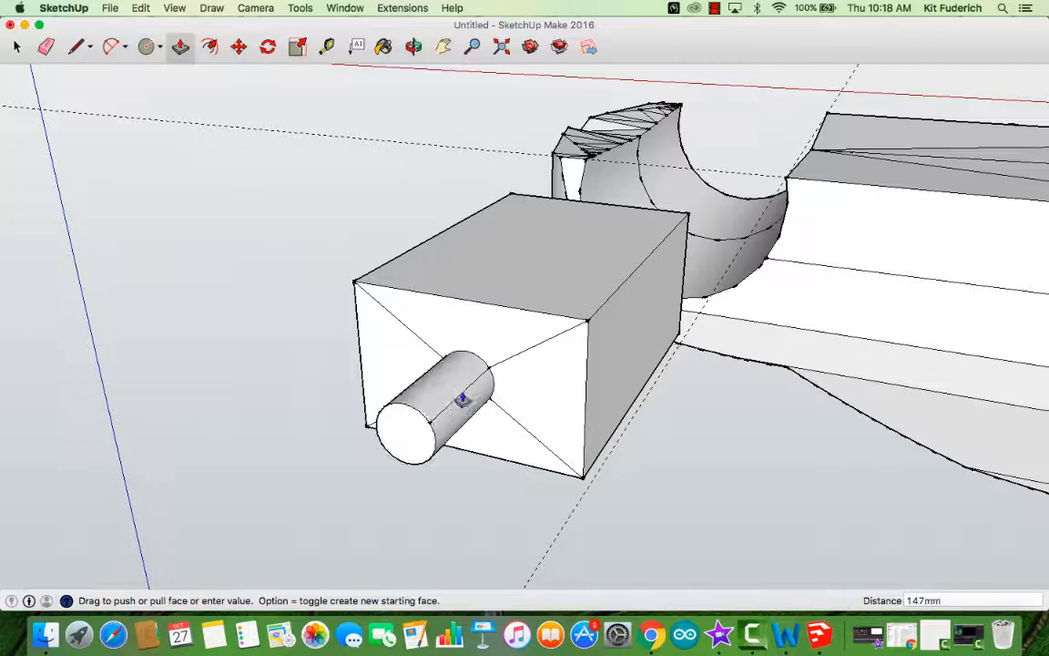
Step: Select the block together with both cylindrical axle stubs and make them one group
left_click(414, 49)
left_click_drag(574, 364, 353, 445)
scroll(366, 316, "down", 5)
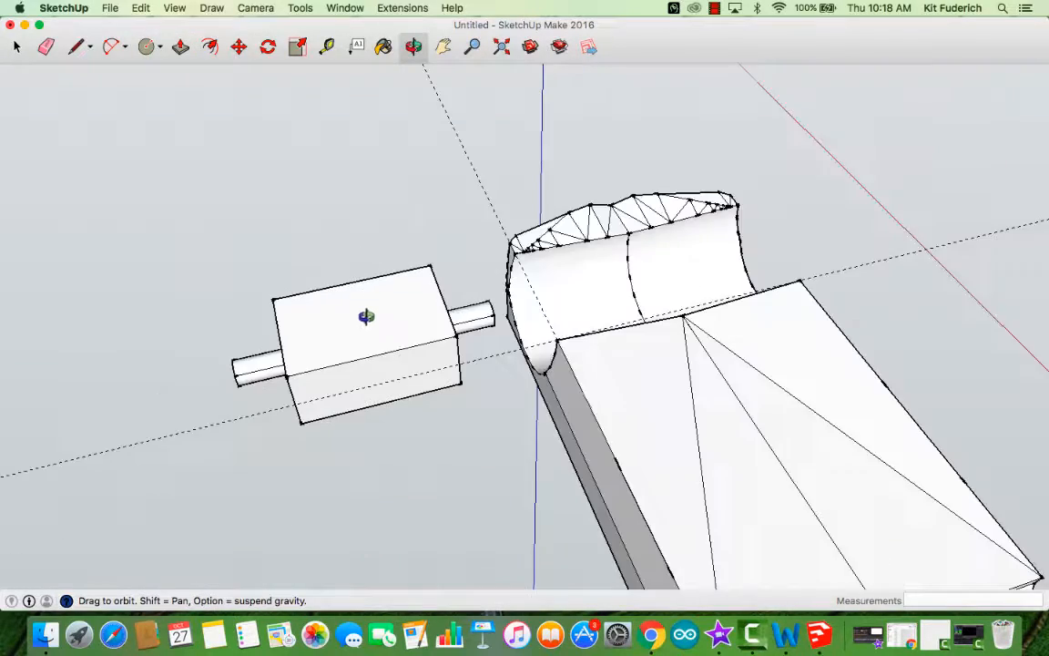
left_click_drag(429, 371, 394, 461)
left_click(18, 50)
left_click_drag(184, 246, 500, 426)
right_click(406, 327)
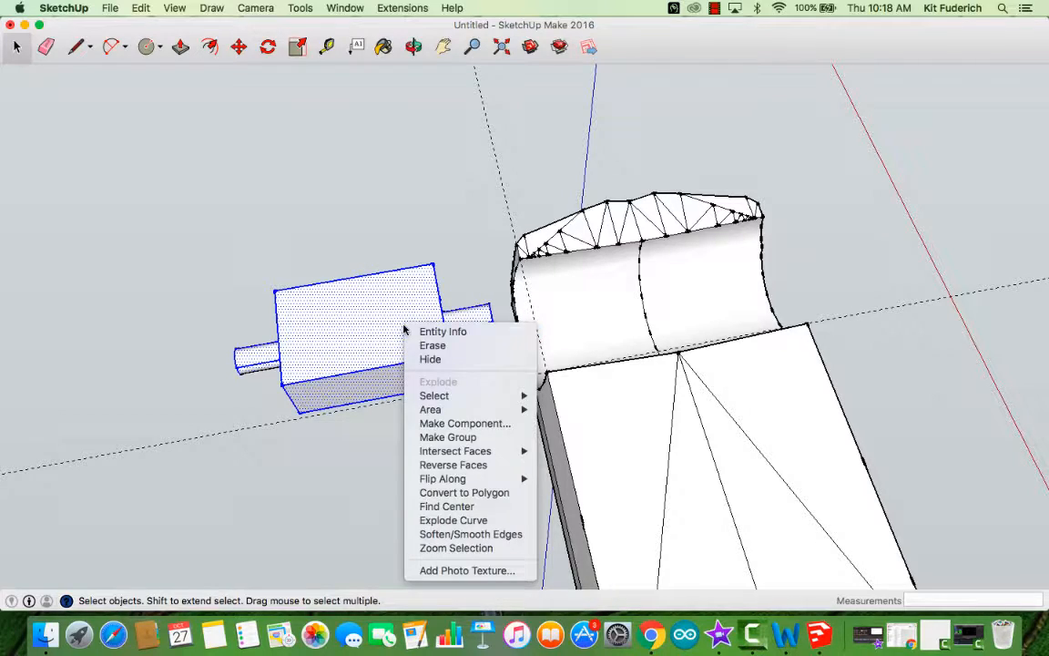
left_click(472, 439)
left_click(434, 414)
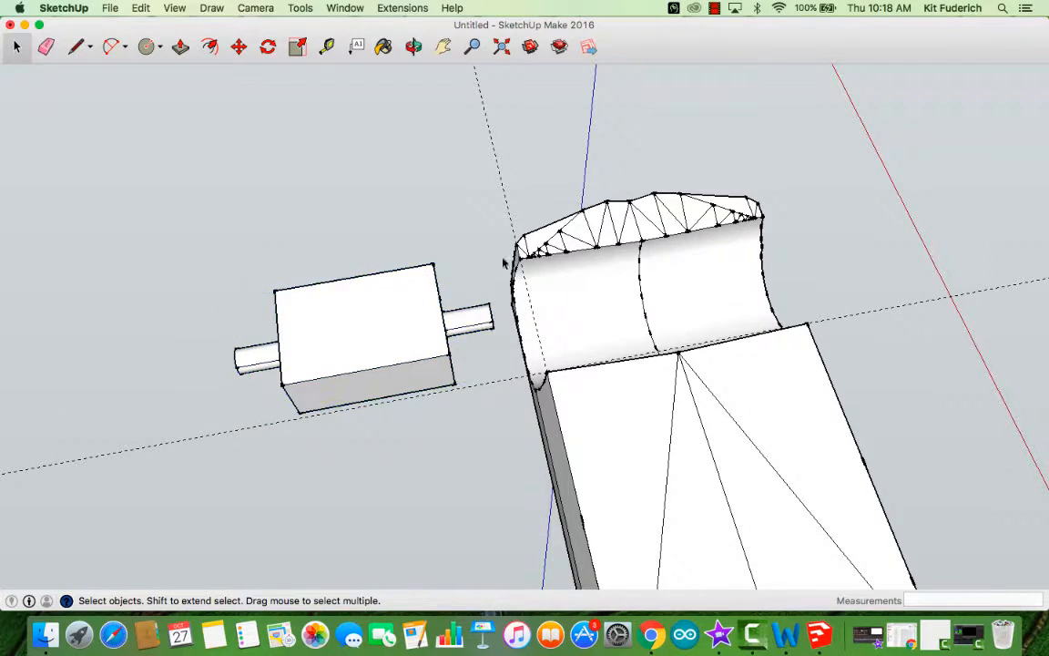
Step: Copy the block-and-axle group and place the duplicate beside the car body's other wheel recess
left_click(413, 46)
left_click_drag(546, 273, 940, 385)
scroll(531, 195, "down", 5)
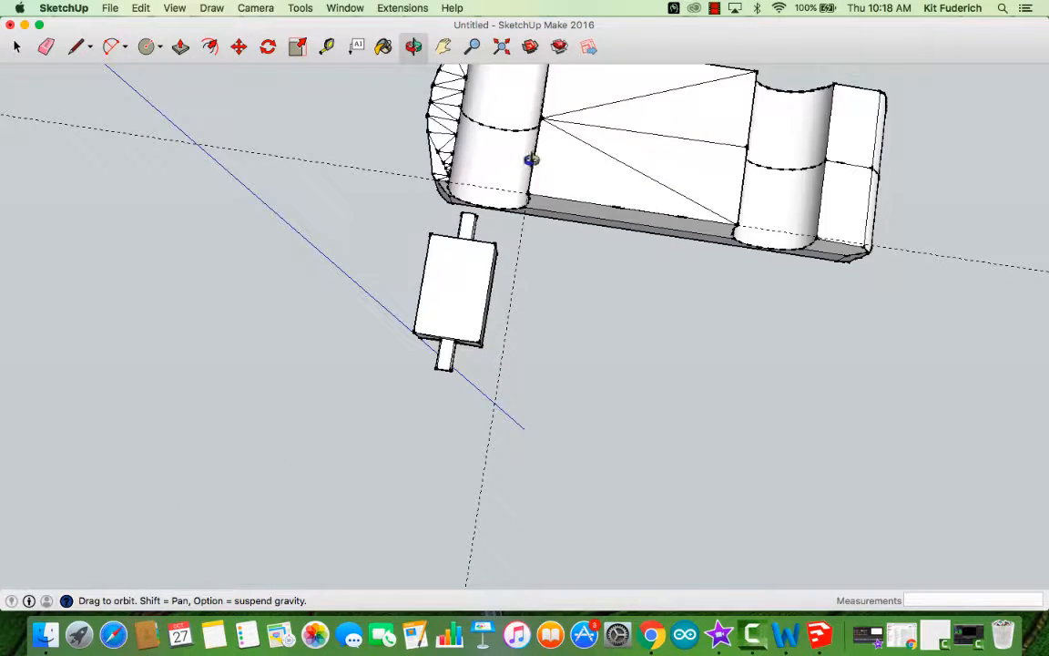
scroll(545, 169, "up", 2)
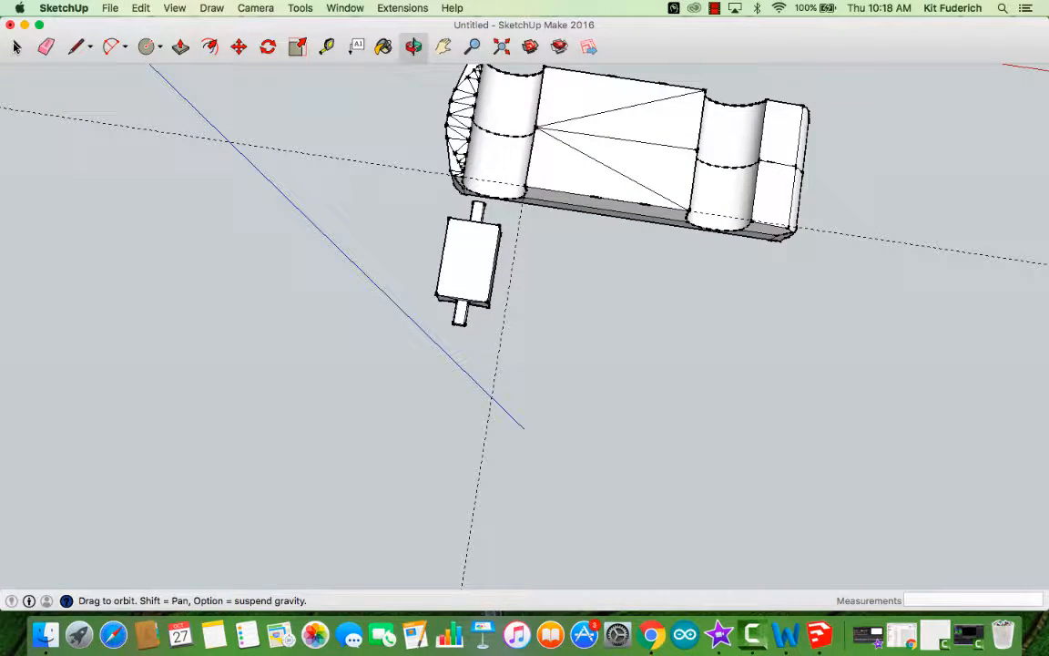
left_click(16, 46)
left_click(464, 265)
right_click(462, 262)
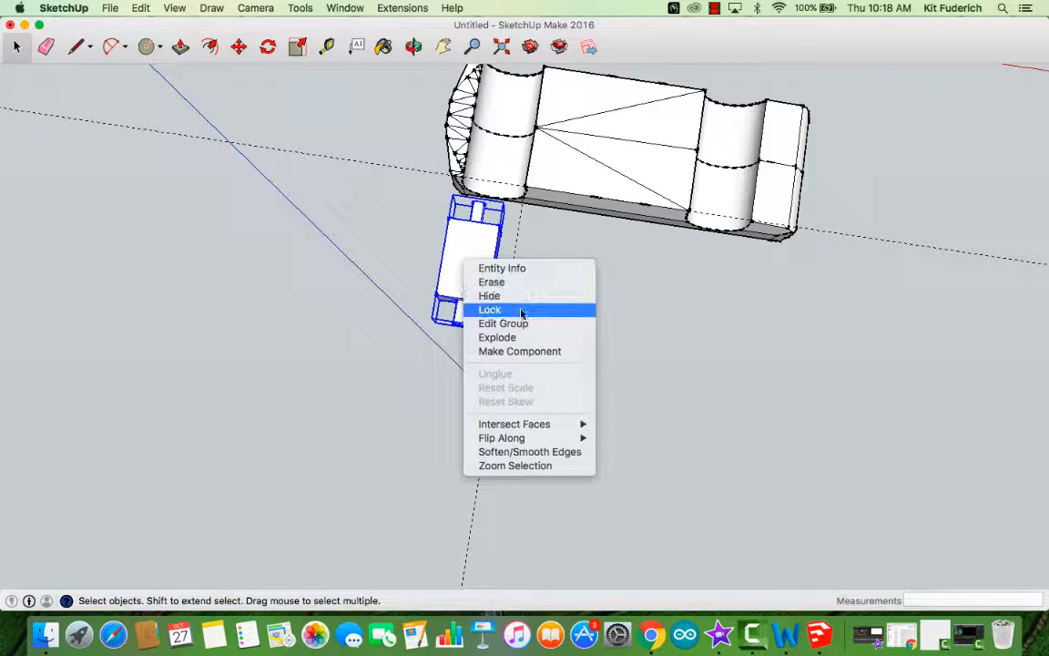
left_click(450, 273)
key("super+v")
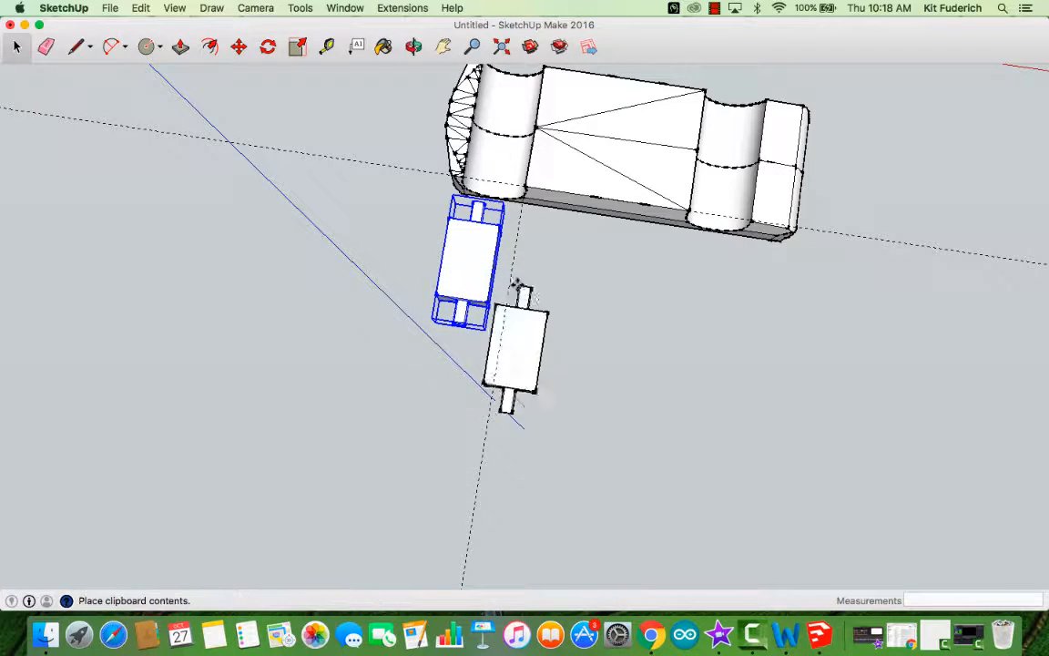
left_click(688, 244)
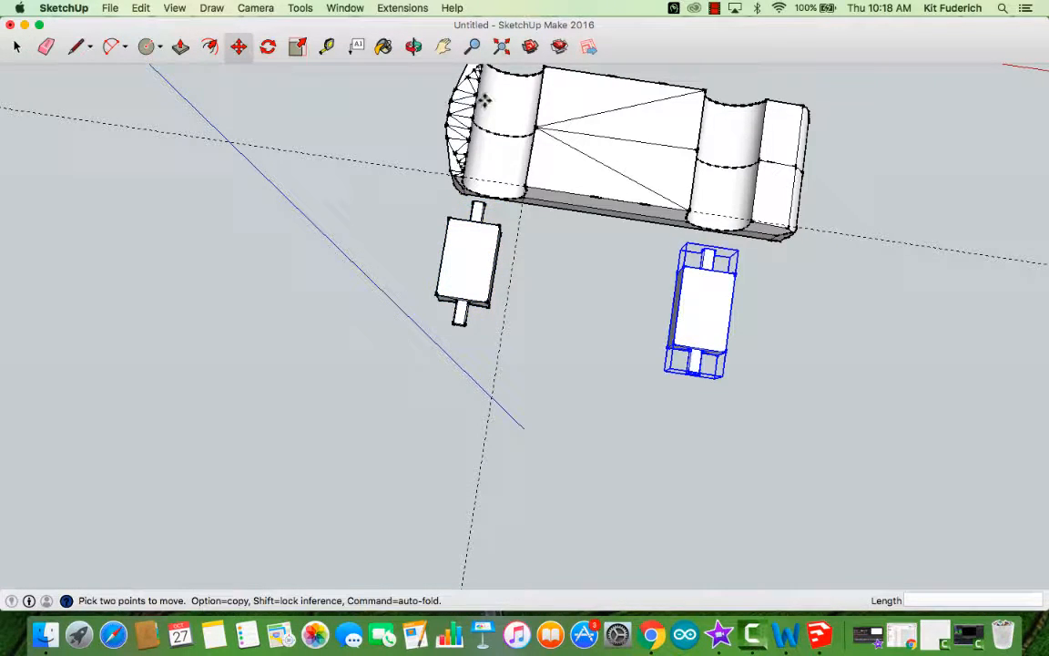
Step: Move the block-and-axle group beside the rounded end into that wheel recess, aligning its long edge's midpoint with the recess edge
scroll(475, 129, "up", 3)
scroll(476, 79, "down", 2)
left_click(417, 49)
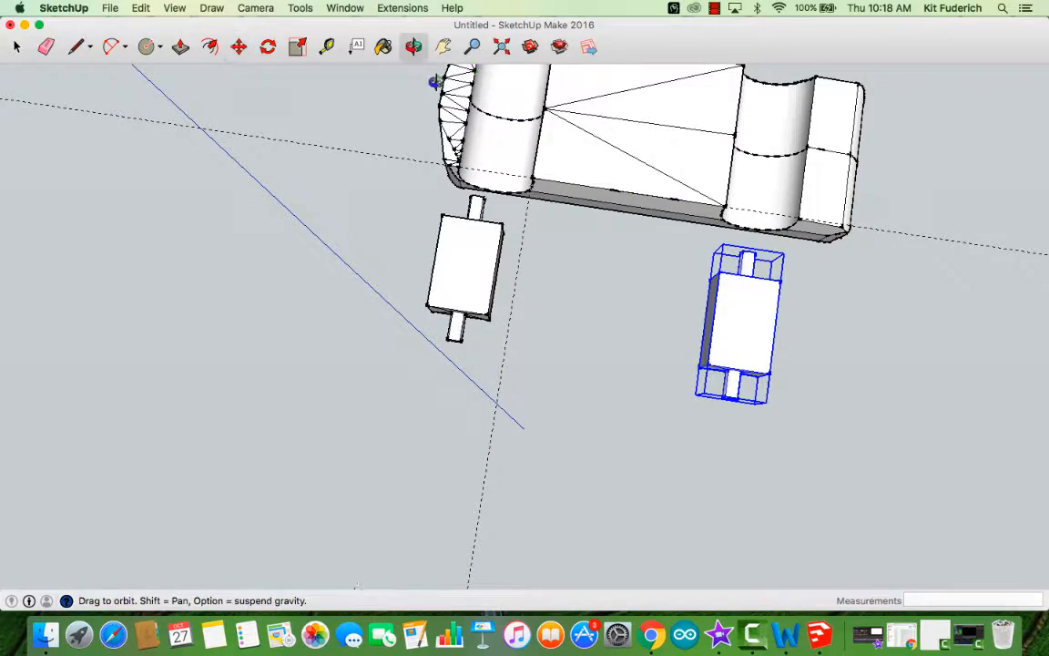
left_click_drag(435, 82, 189, 130)
scroll(604, 187, "up", 3)
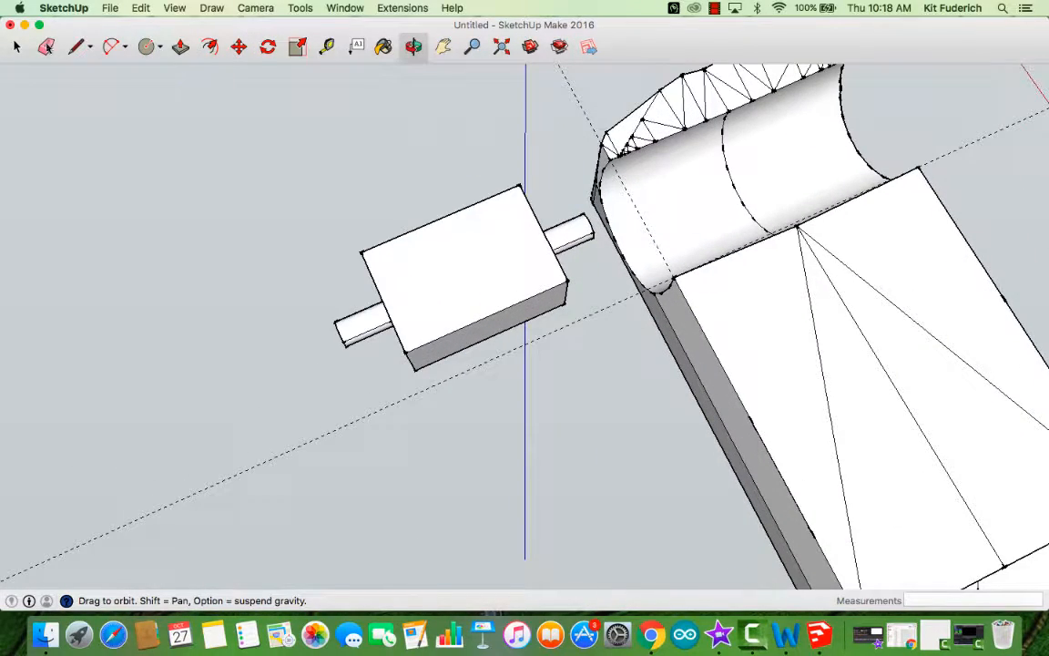
key("m")
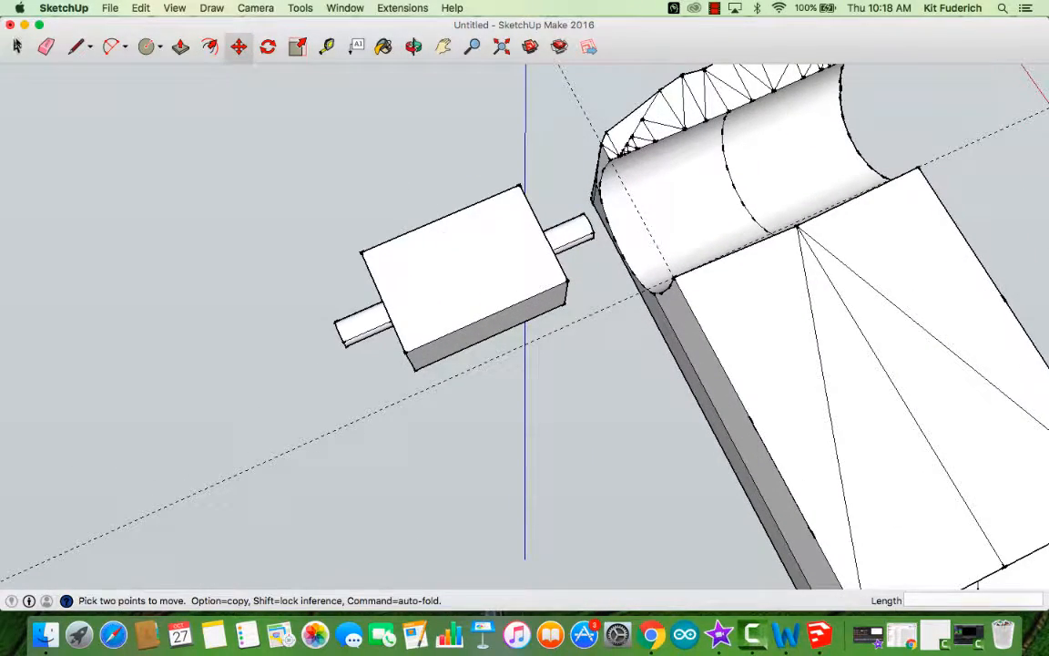
key("space")
left_click(439, 291)
left_click(239, 46)
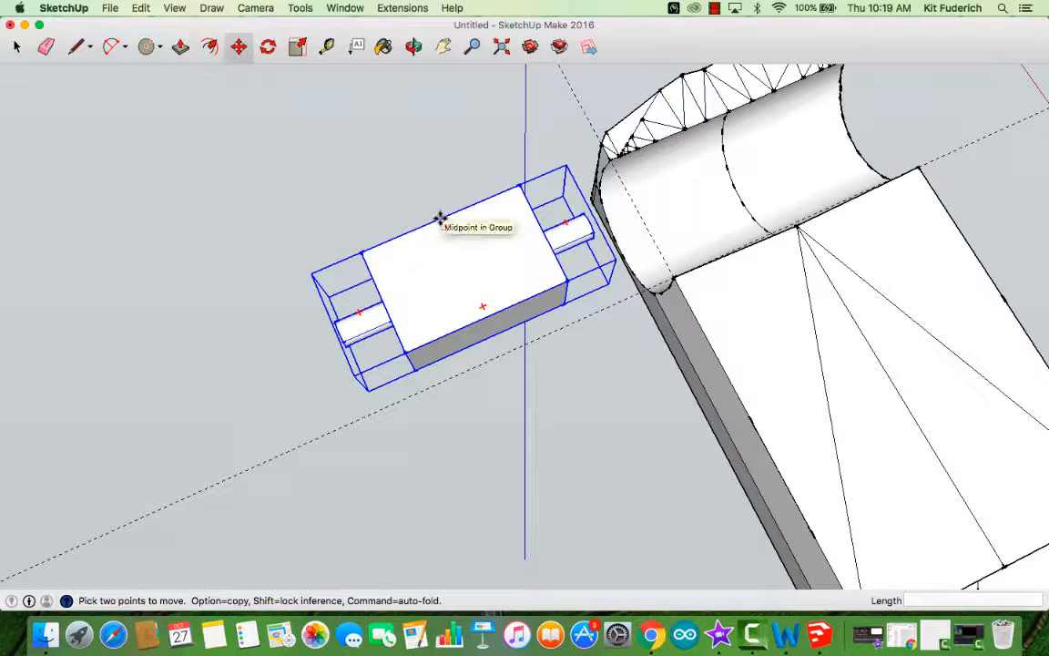
left_click(441, 218)
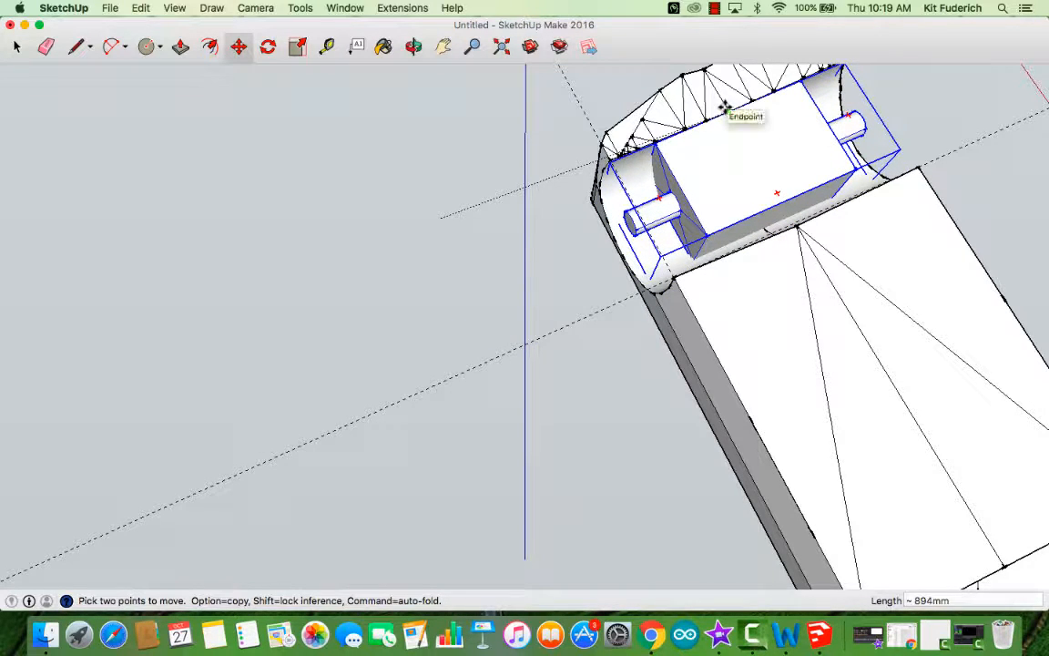
left_click(725, 108)
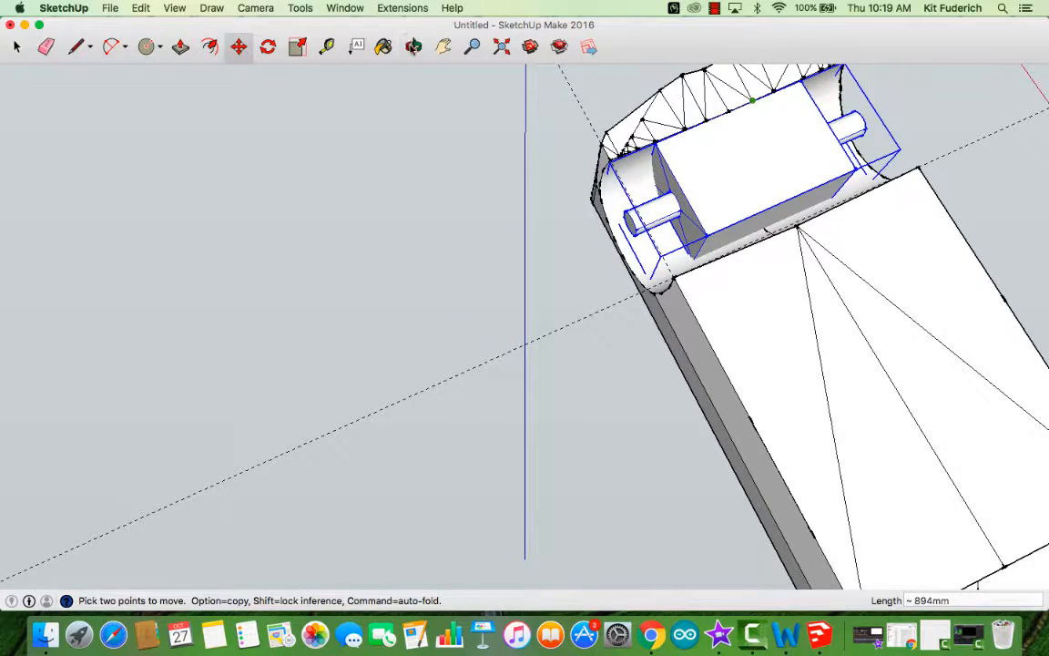
Step: Move the remaining block-and-axle group about 976 mm into the other wheel recess, aligning its long edge's midpoint with the recess edge
middle_click_drag(911, 274, 848, 386)
left_click_drag(840, 424, 695, 425)
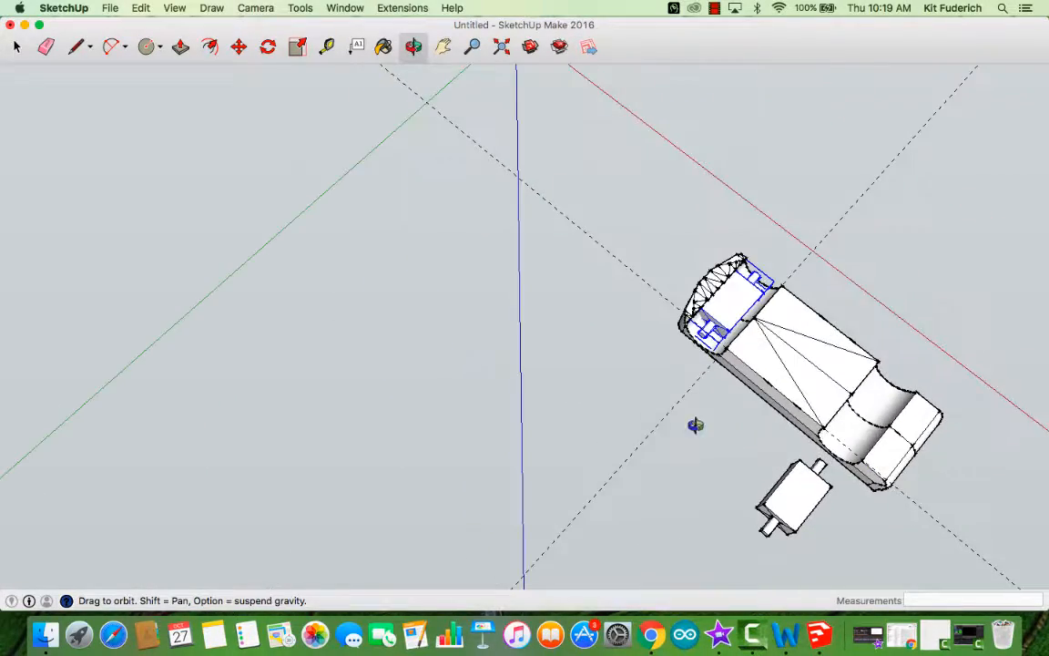
left_click(19, 47)
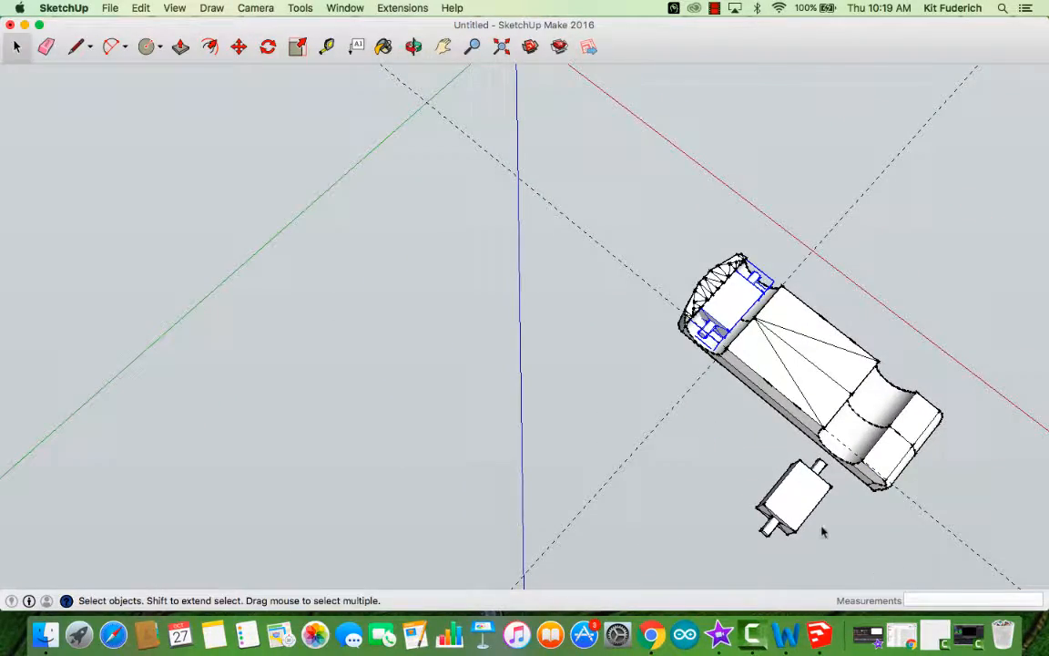
left_click(800, 512)
left_click(239, 47)
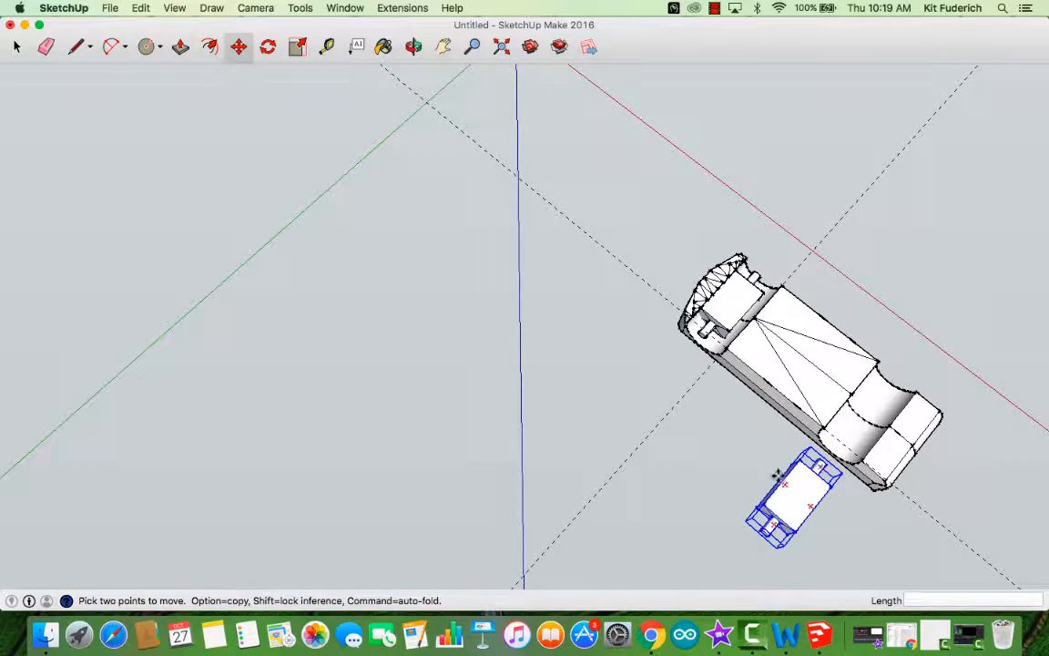
mouse_move(785, 483)
scroll(783, 483, "up", 3)
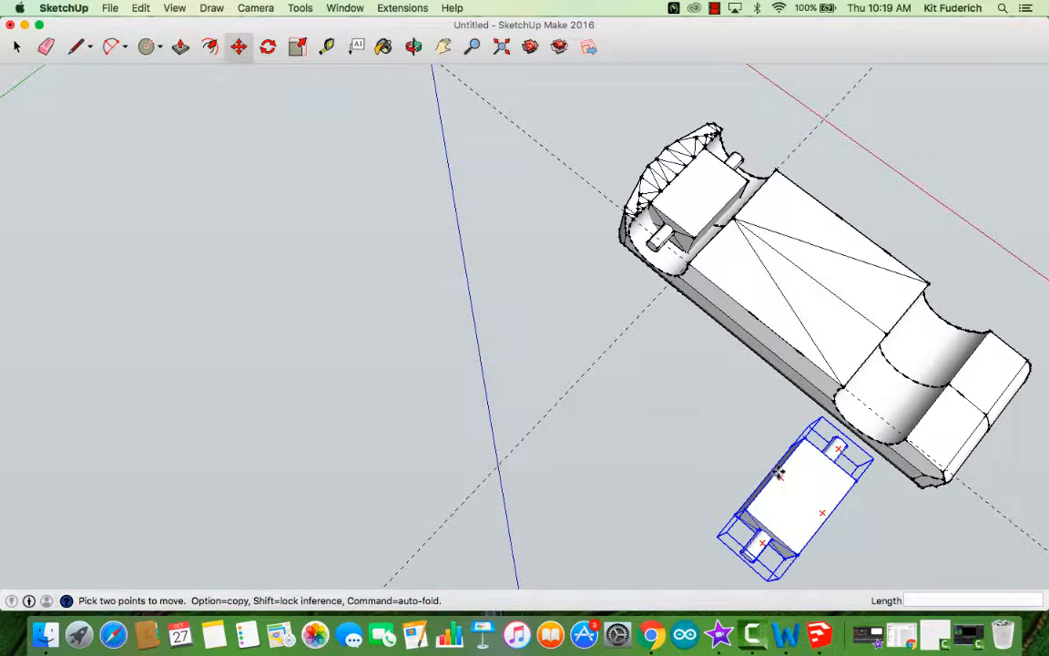
left_click(778, 471)
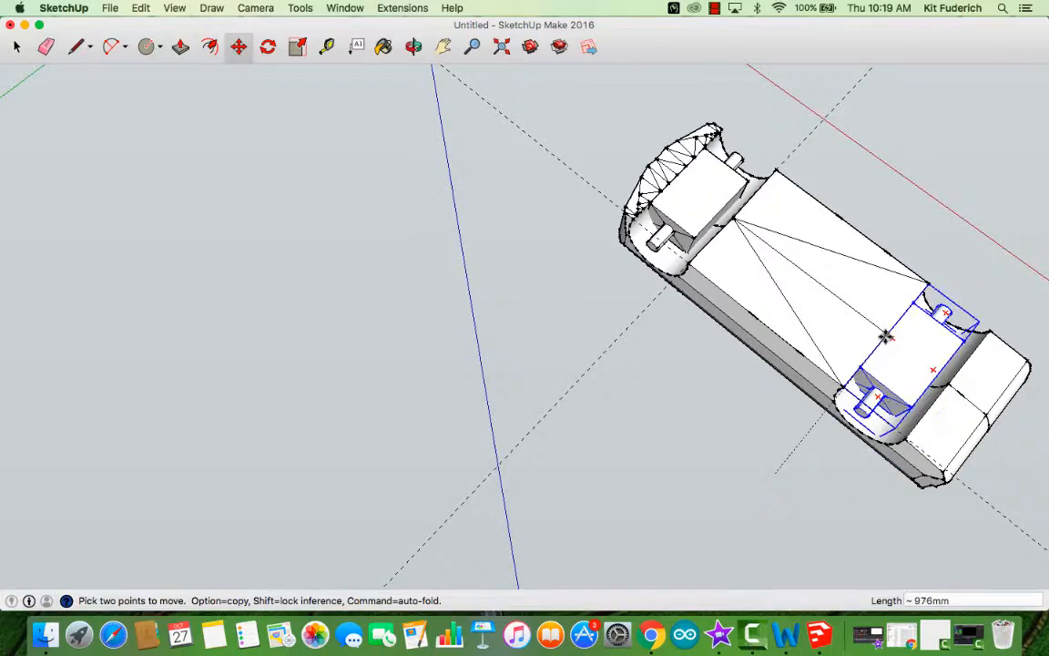
scroll(553, 129, "down", 3)
scroll(671, 198, "up", 5)
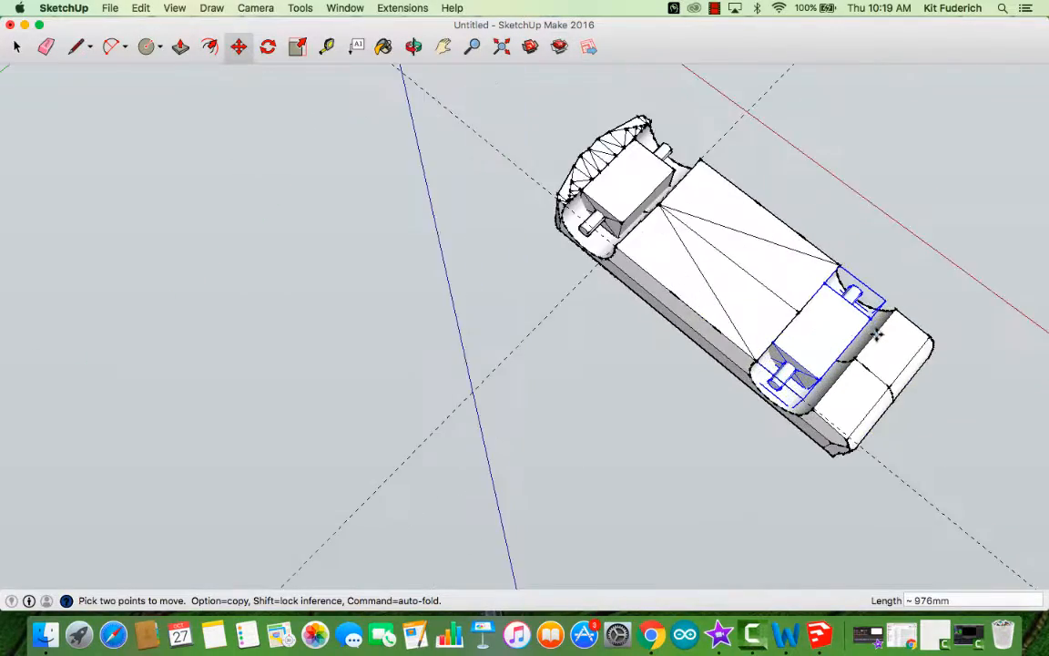
Step: Select the whole car and explode the two block-and-axle groups
left_click(416, 48)
left_click_drag(619, 291, 650, 338)
left_click(17, 47)
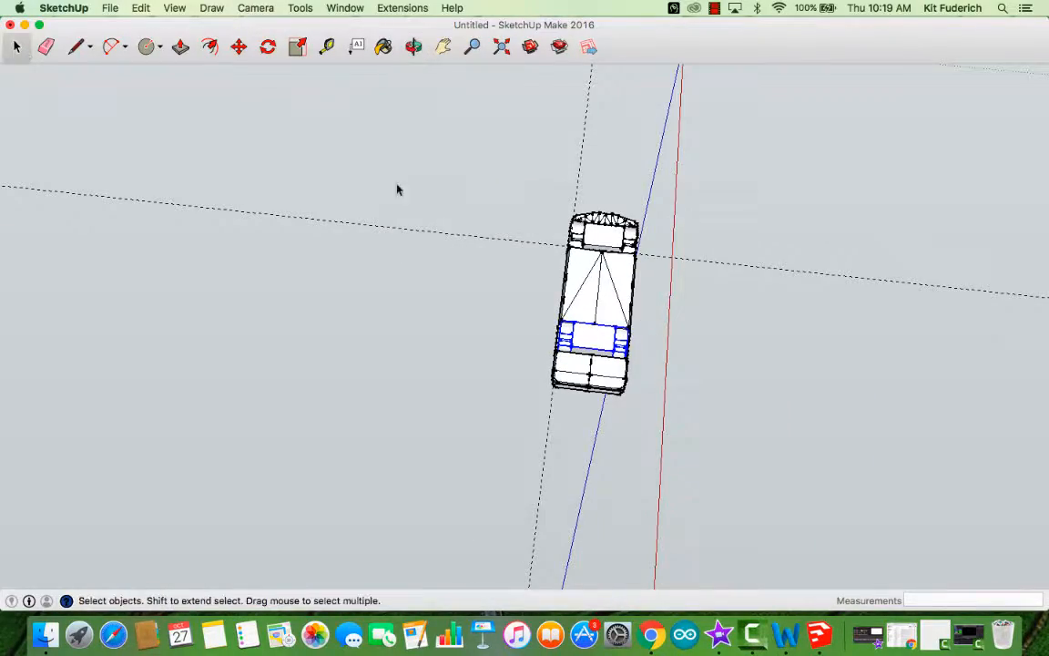
left_click_drag(475, 163, 765, 437)
right_click(601, 281)
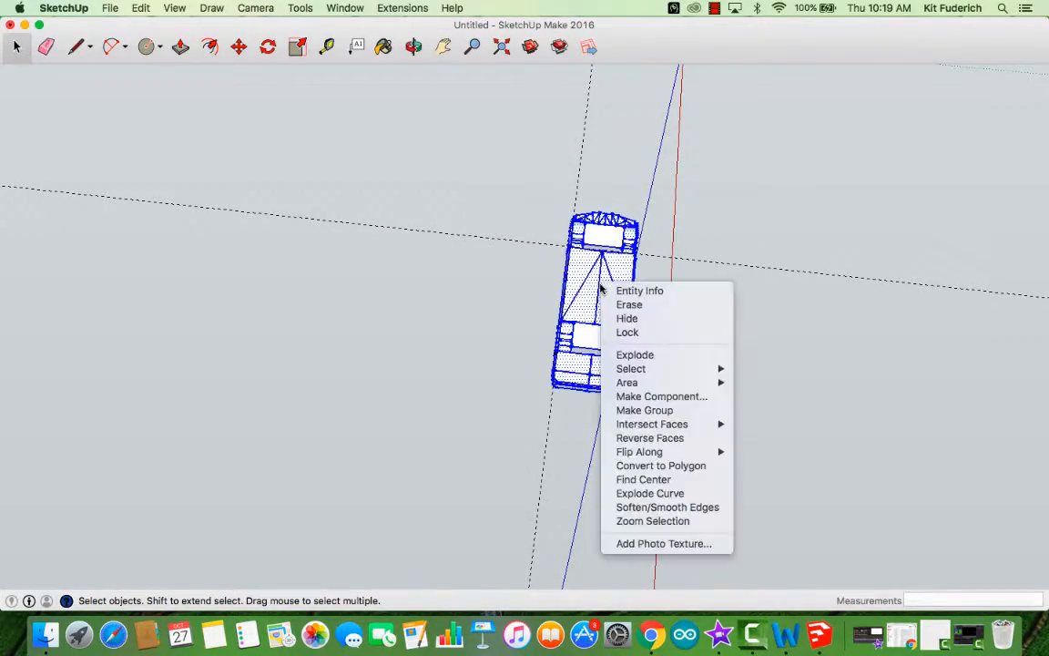
left_click(412, 229)
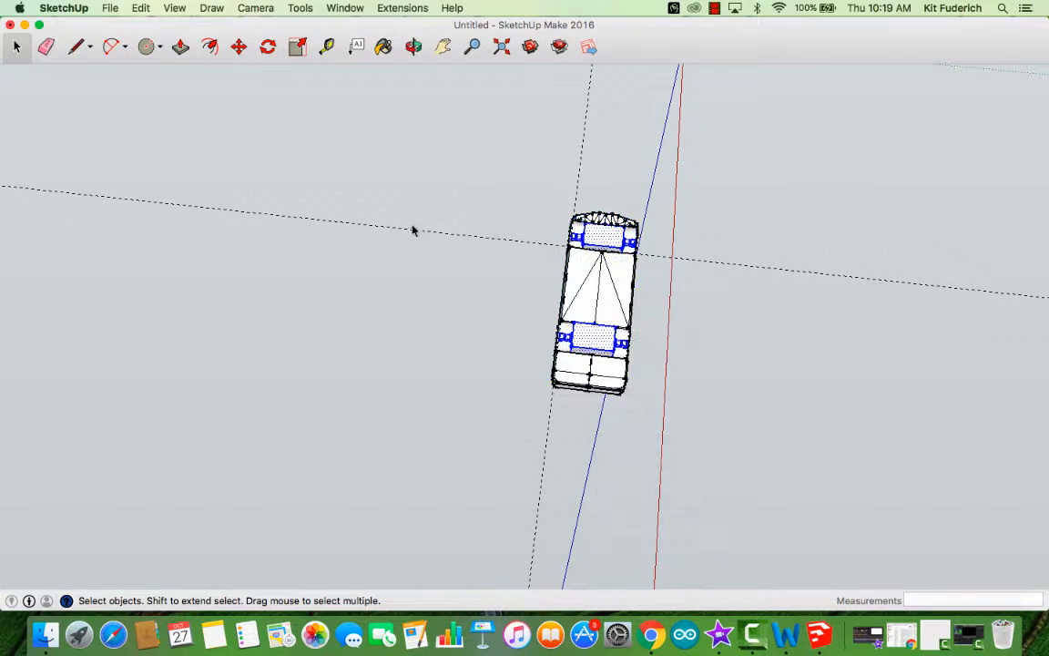
Step: Select the car body with both blocks and axles and intersect their faces with the model
left_click_drag(461, 150, 746, 456)
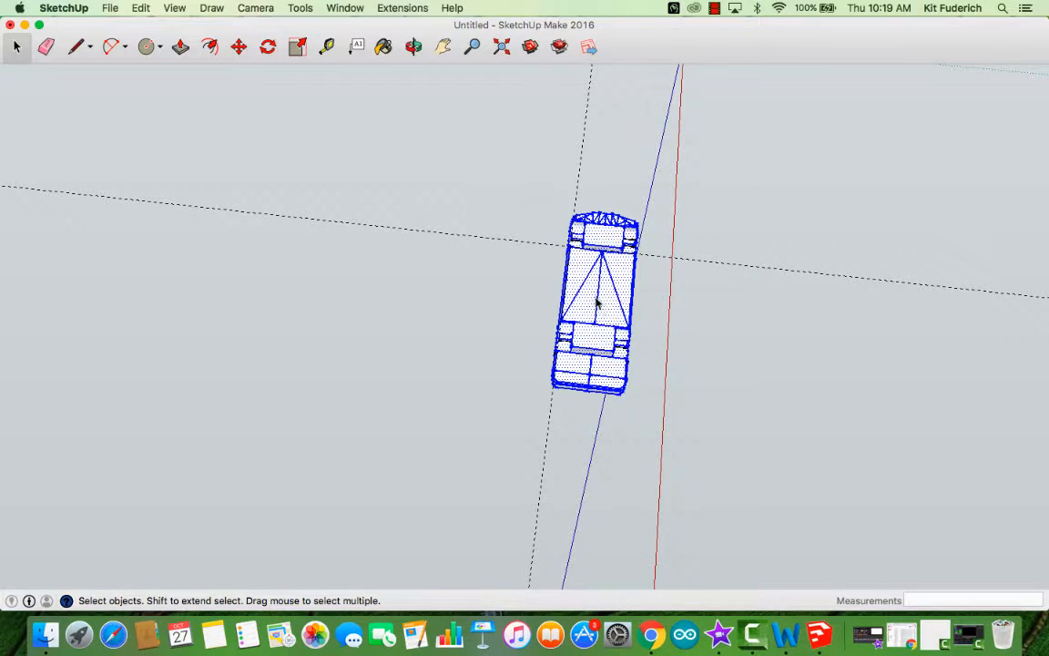
right_click(600, 302)
mouse_move(660, 421)
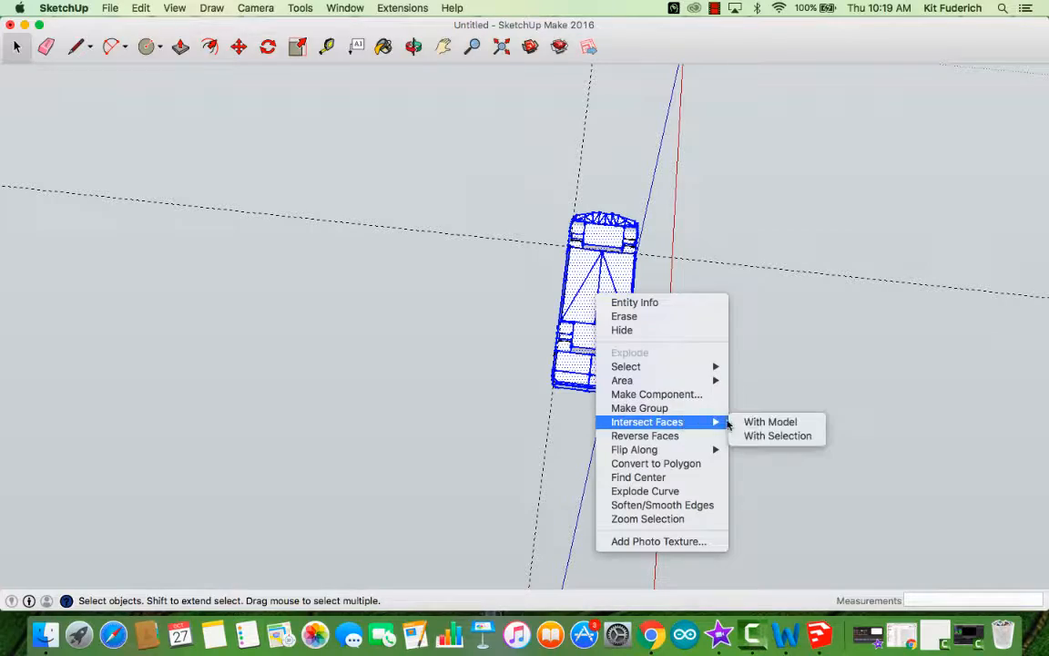
left_click(770, 422)
left_click(569, 422)
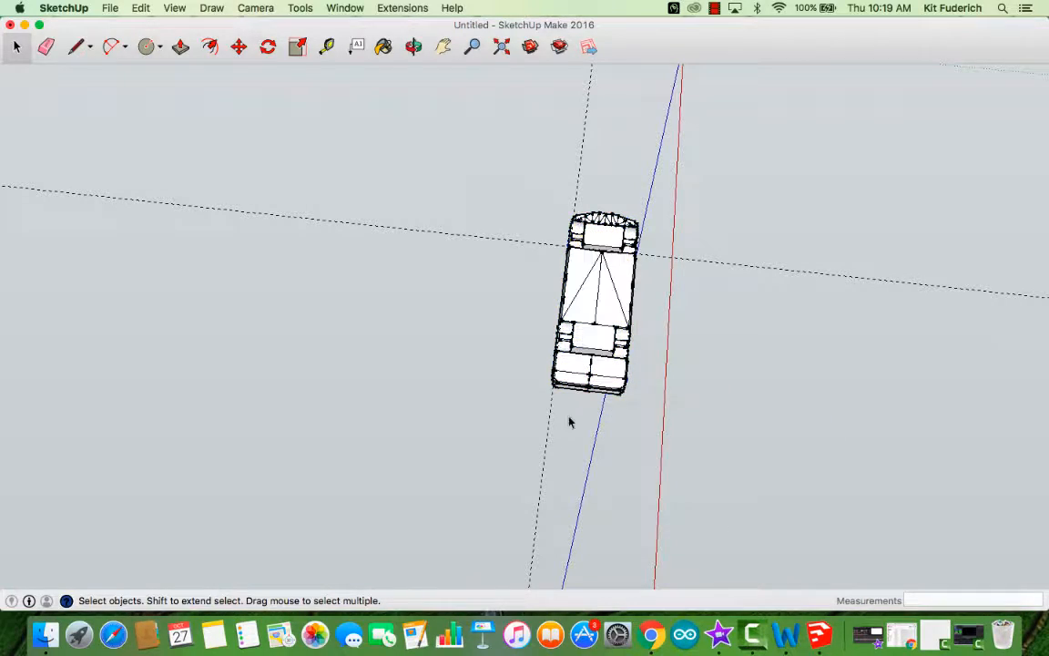
Step: Examine how the blocks and axle stubs sit in the wheel recesses, viewing the car from the side and above
left_click(414, 46)
left_click_drag(368, 292, 719, 210)
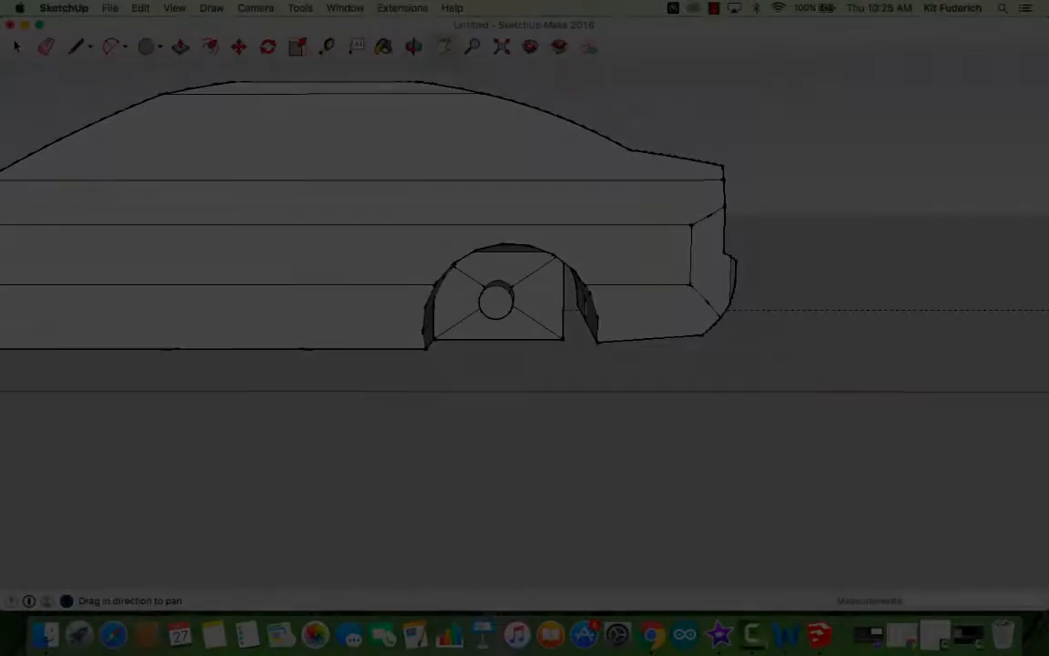
key("o")
left_click_drag(540, 239, 541, 343)
left_click_drag(551, 417, 536, 304)
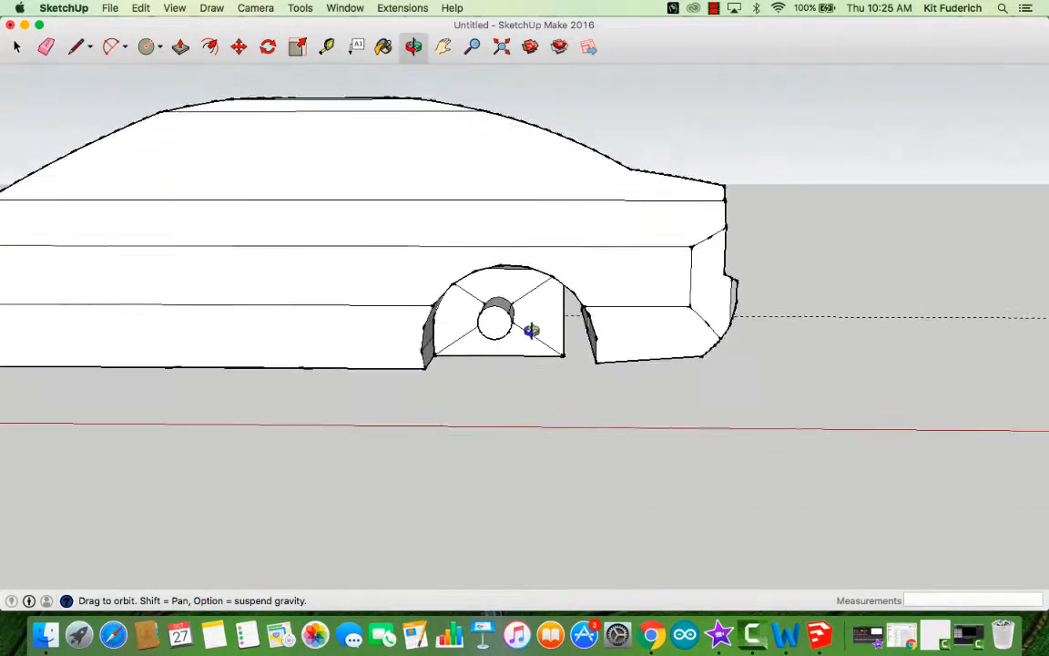
scroll(532, 330, "up", 3)
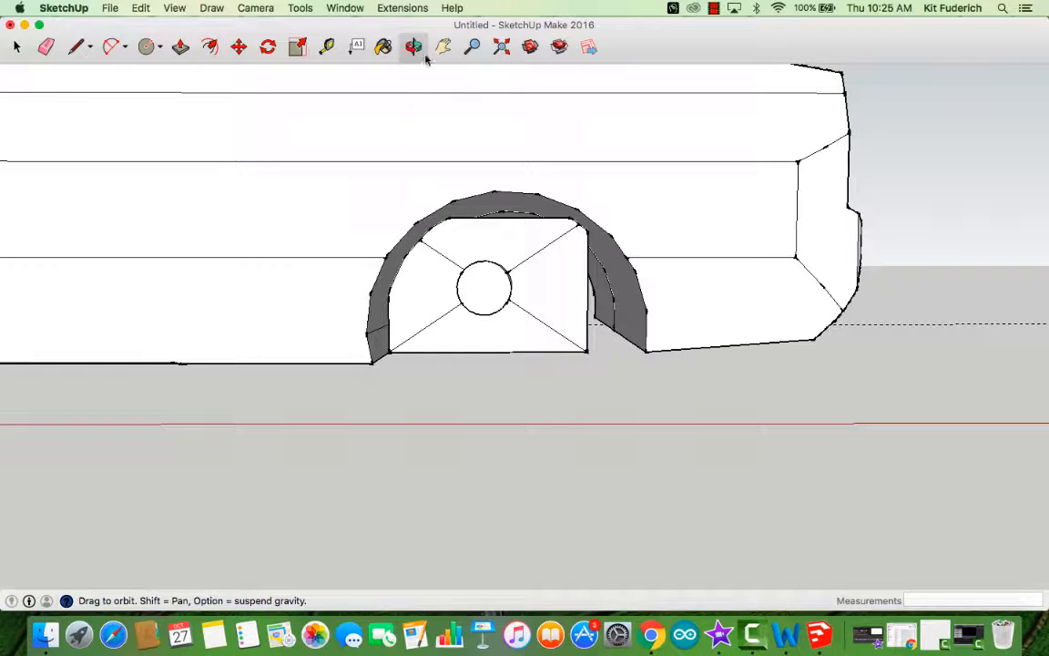
left_click_drag(471, 172, 532, 410)
scroll(546, 411, "down", 5)
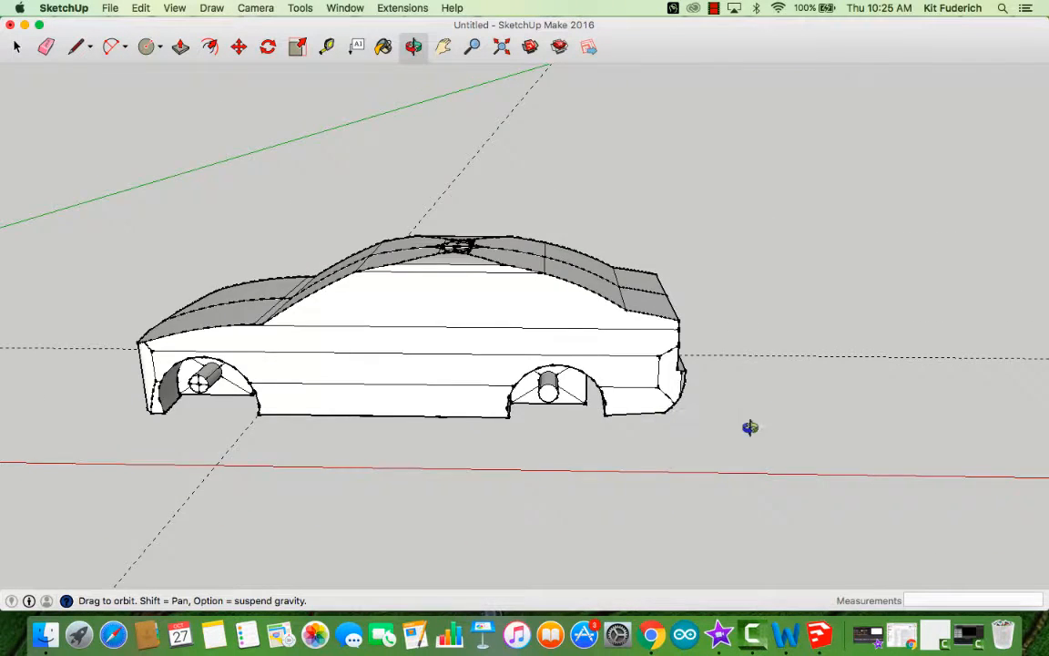
Step: Measure the diameter of the rear axle stub's end circle with the Tape Measure
scroll(819, 425, "up", 2)
left_click(327, 47)
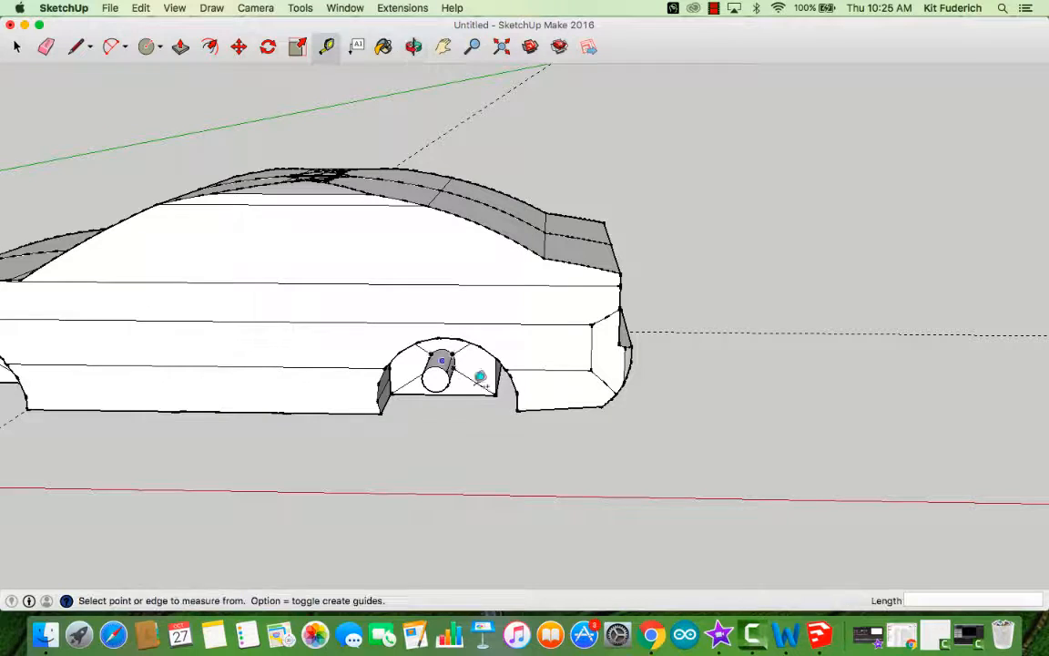
left_click(437, 381)
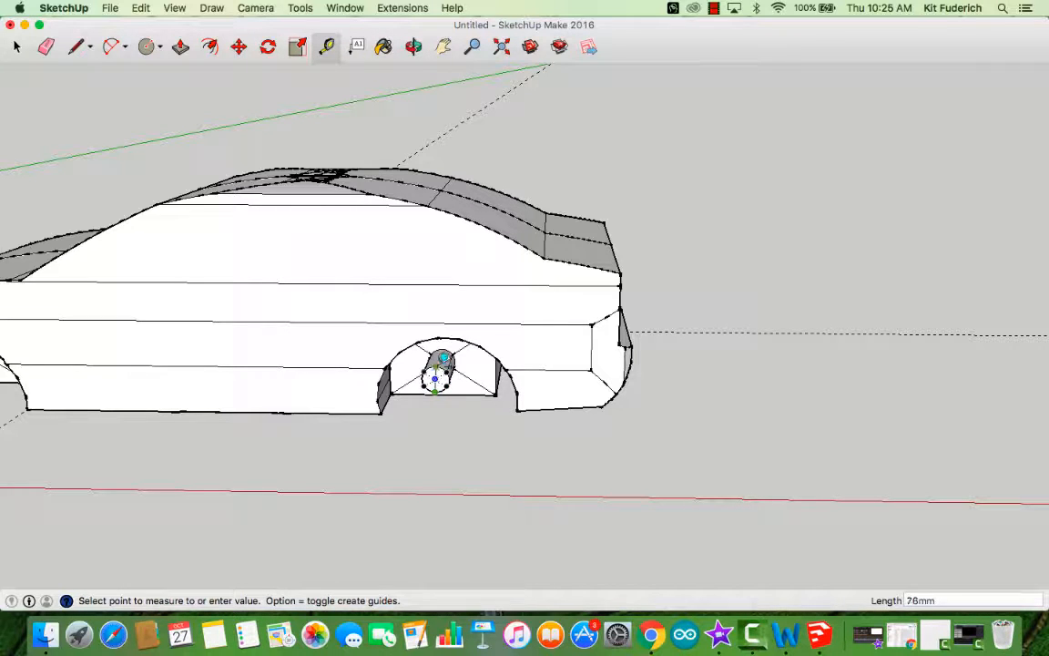
Step: Draw a horizontal circle with a 38 mm radius in the empty space behind the car
left_click(443, 47)
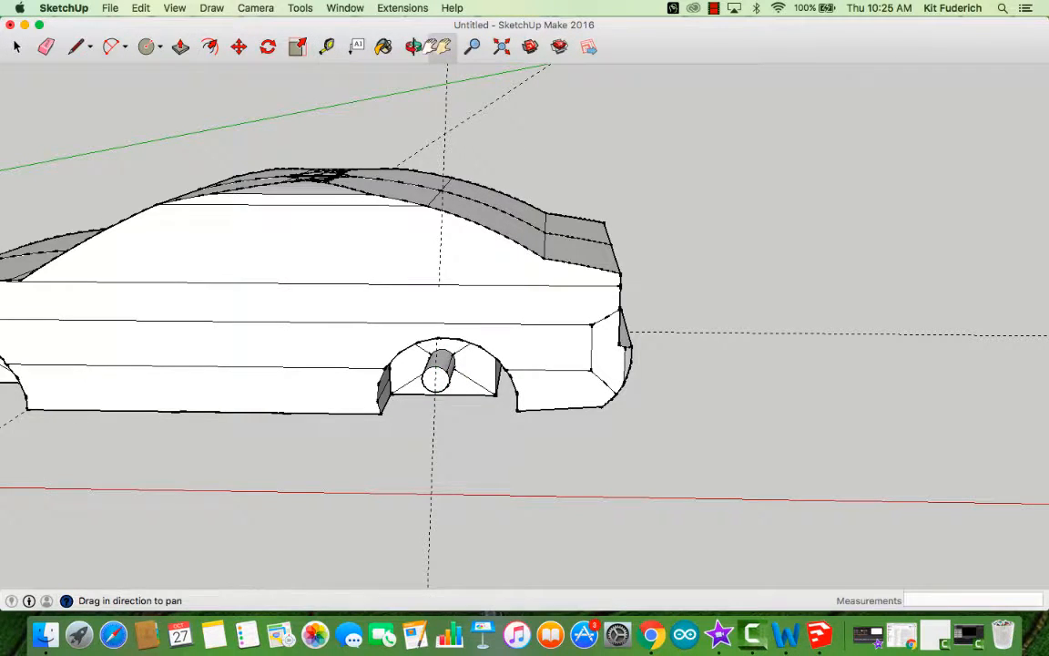
left_click_drag(610, 276, 303, 199)
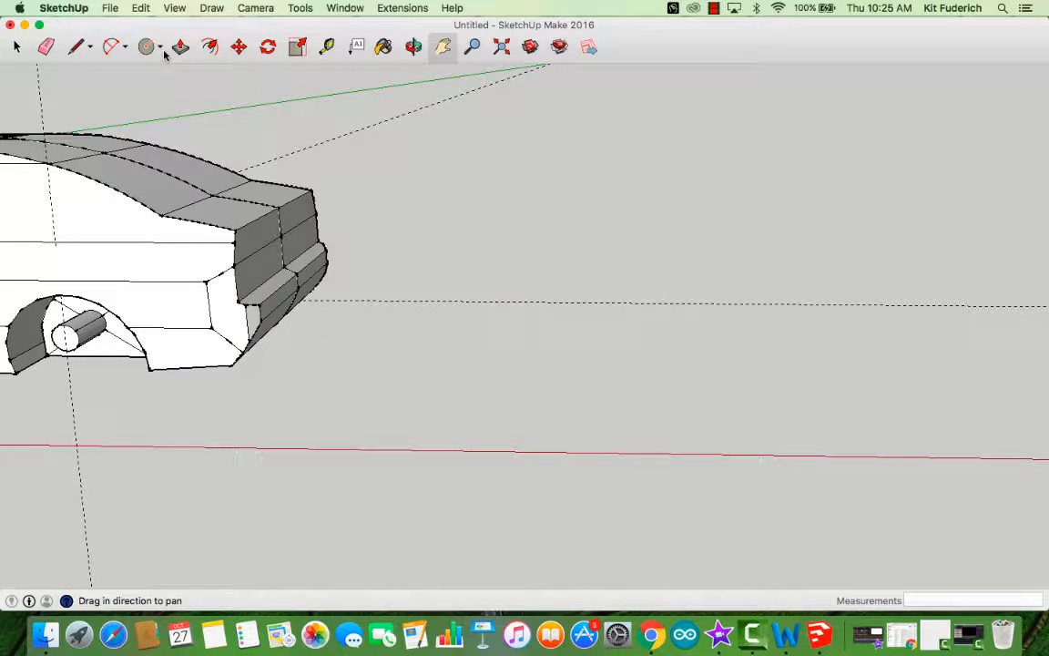
left_click(416, 48)
left_click_drag(430, 271, 495, 307)
scroll(487, 375, "down", 6)
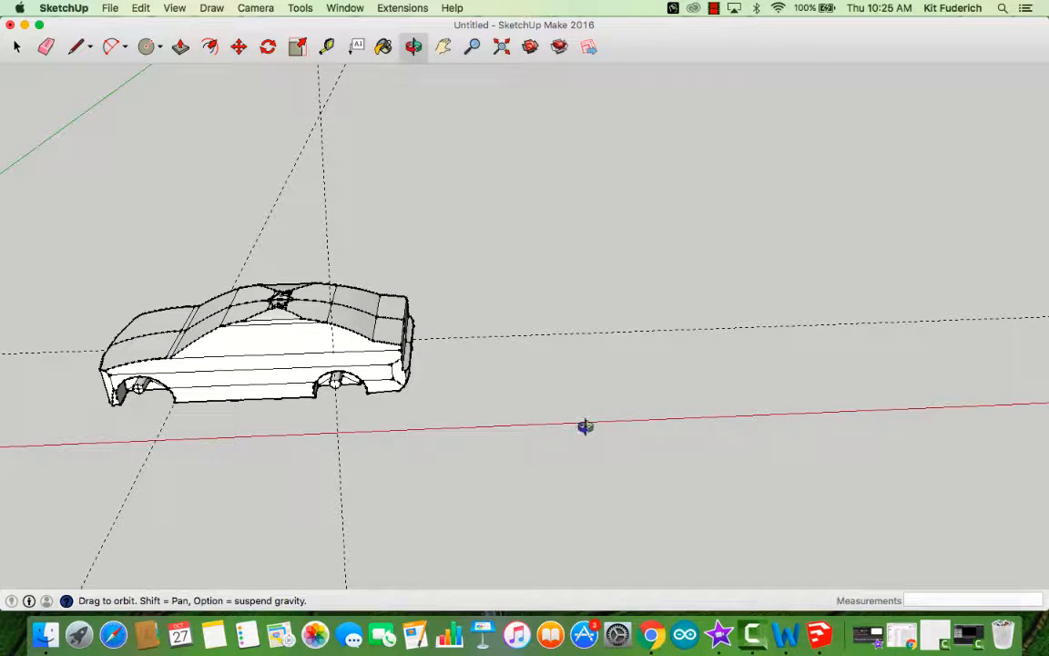
scroll(656, 291, "up", 3)
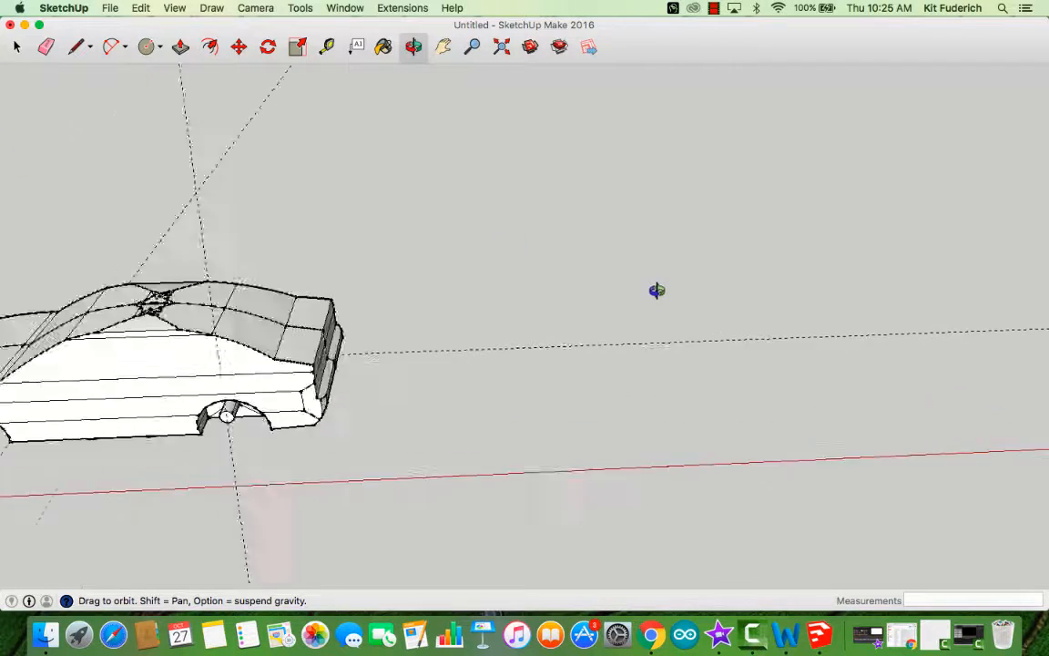
left_click(146, 49)
left_click(472, 413)
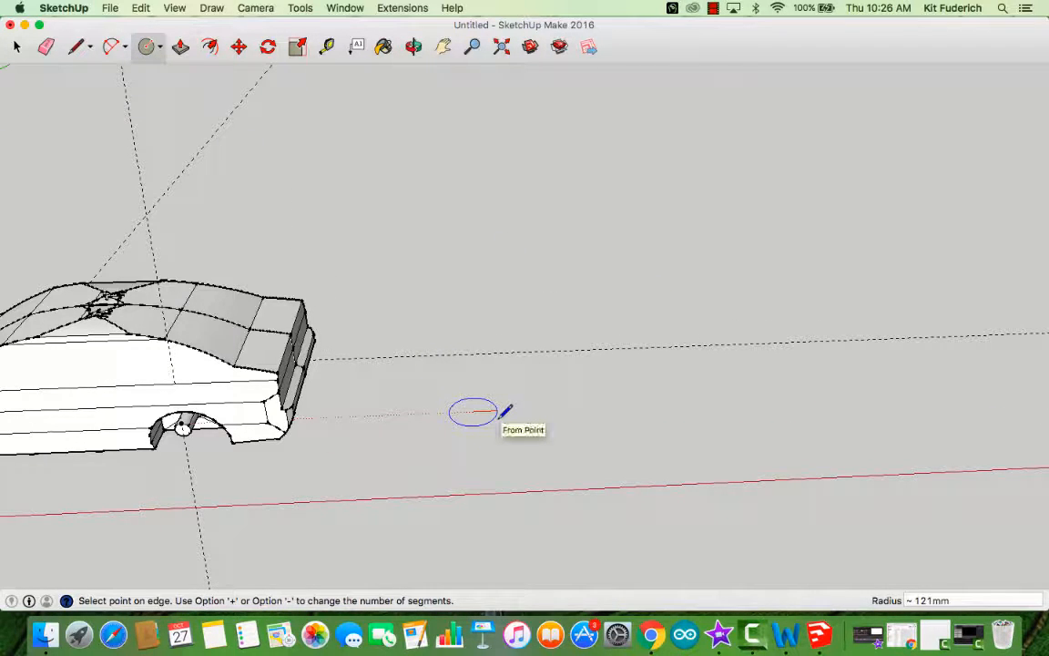
left_click(505, 412)
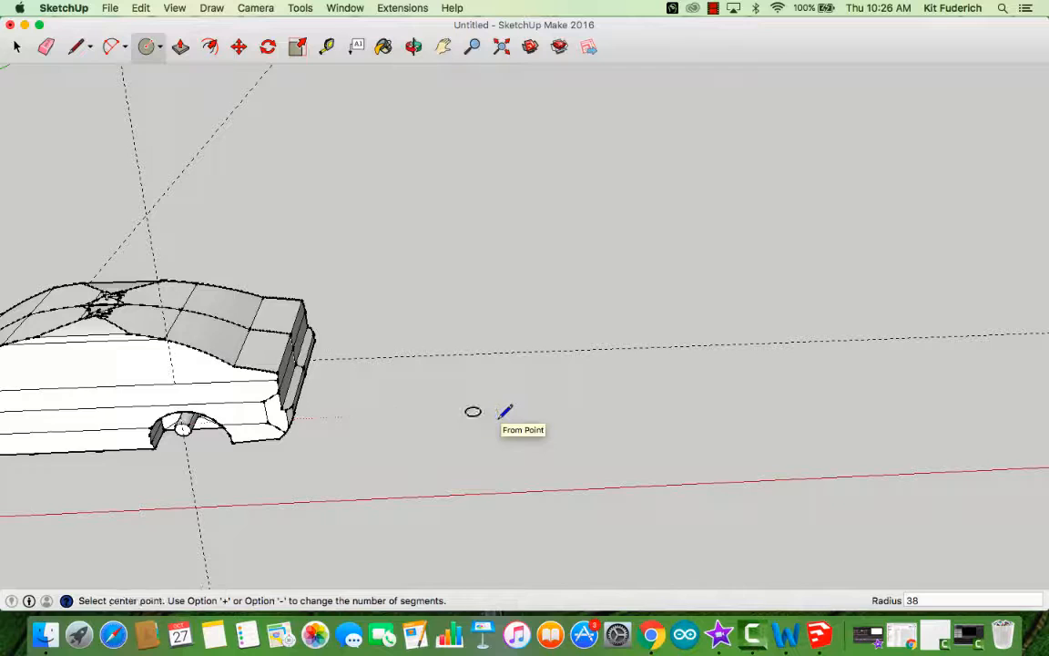
Step: Offset the 38 mm radius circle outward by about 12 mm to form a ring
scroll(468, 401, "up", 5)
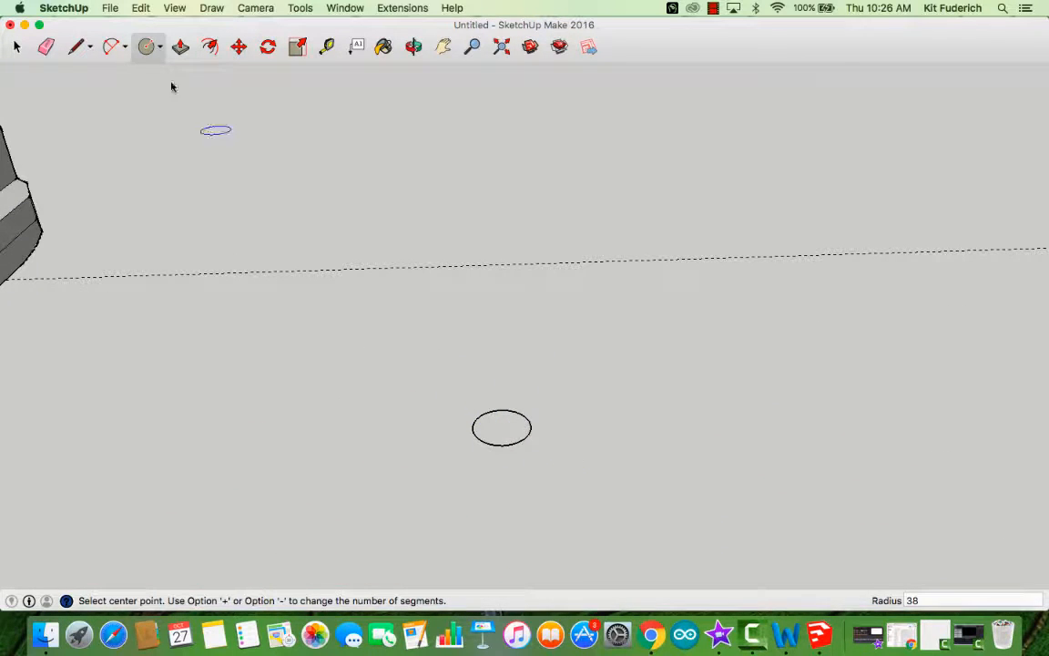
left_click(210, 48)
left_click(300, 51)
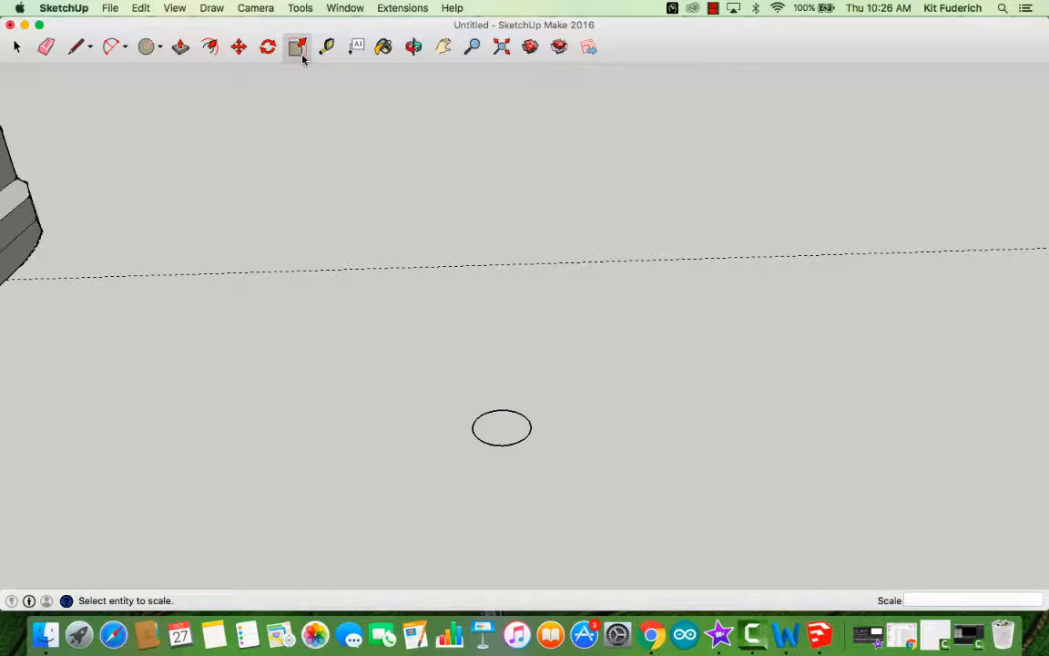
left_click(213, 53)
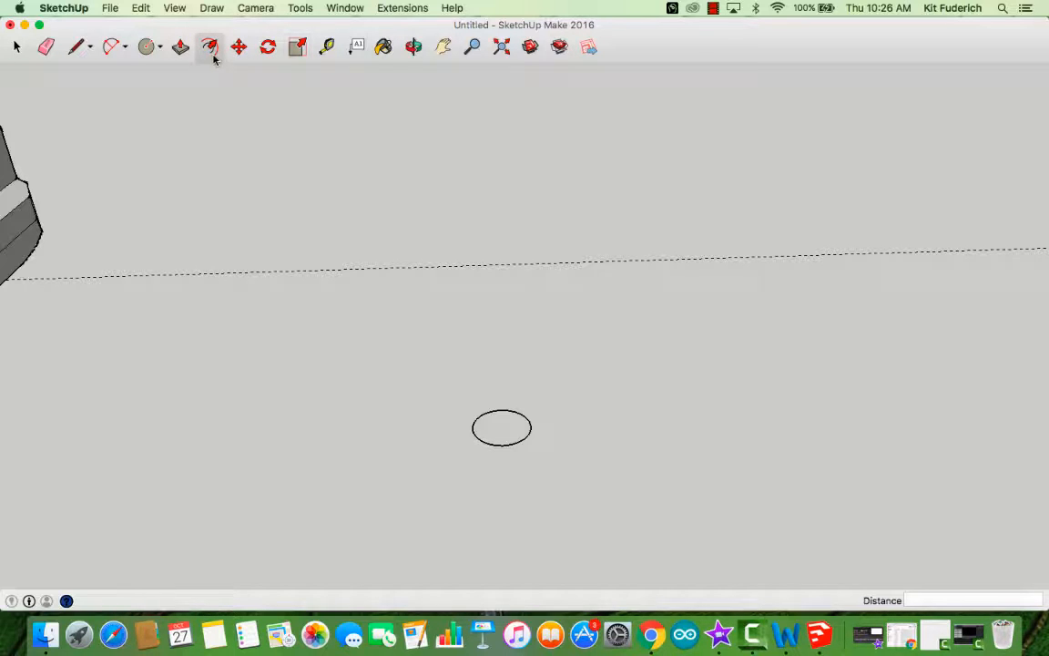
left_click(522, 446)
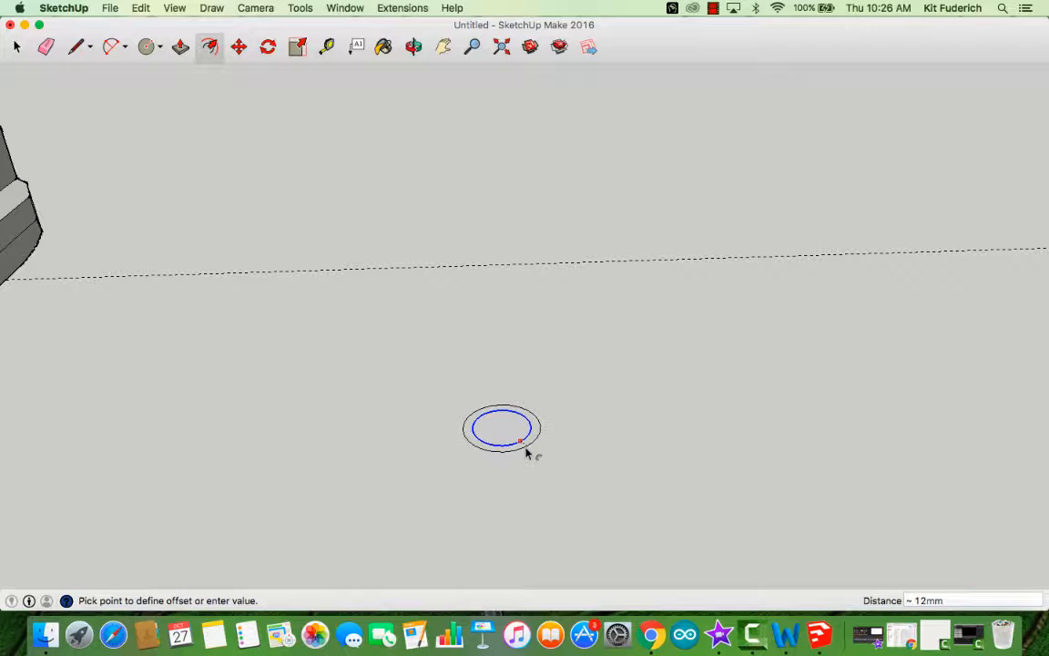
left_click(527, 453)
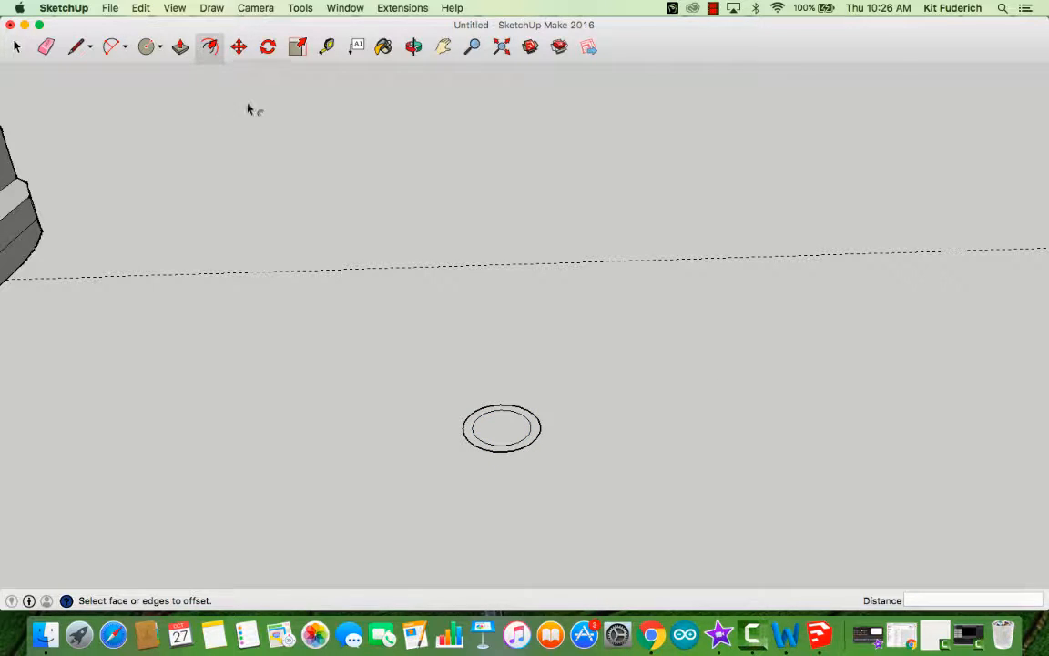
Step: Erase the ring's inner circle and offset the remaining circle outward by about 76 mm to form the wheel profile
left_click(48, 46)
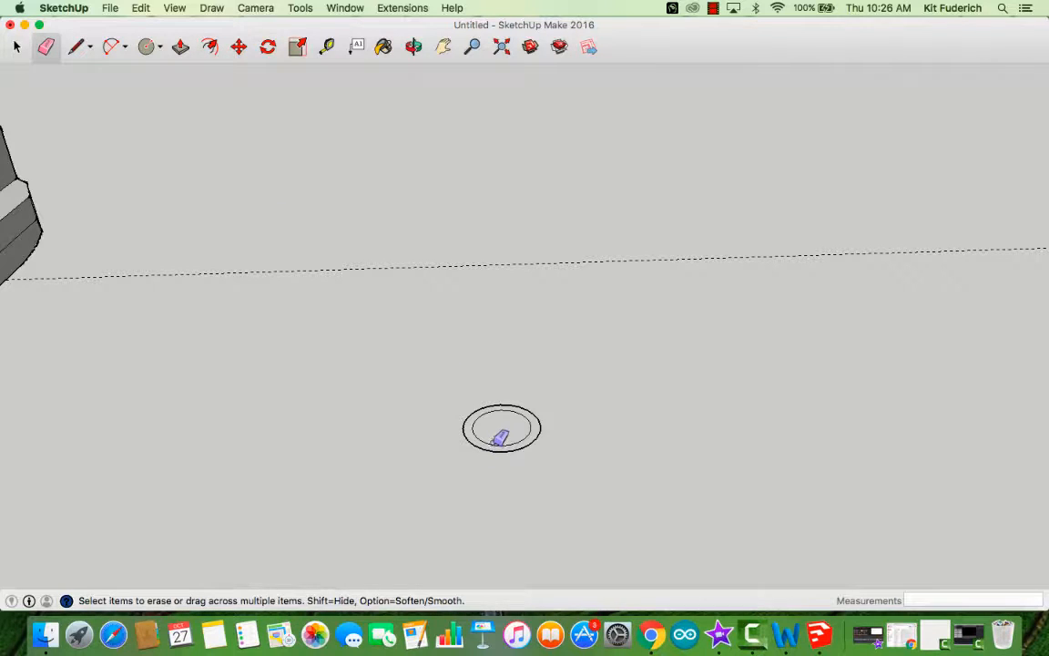
left_click(499, 444)
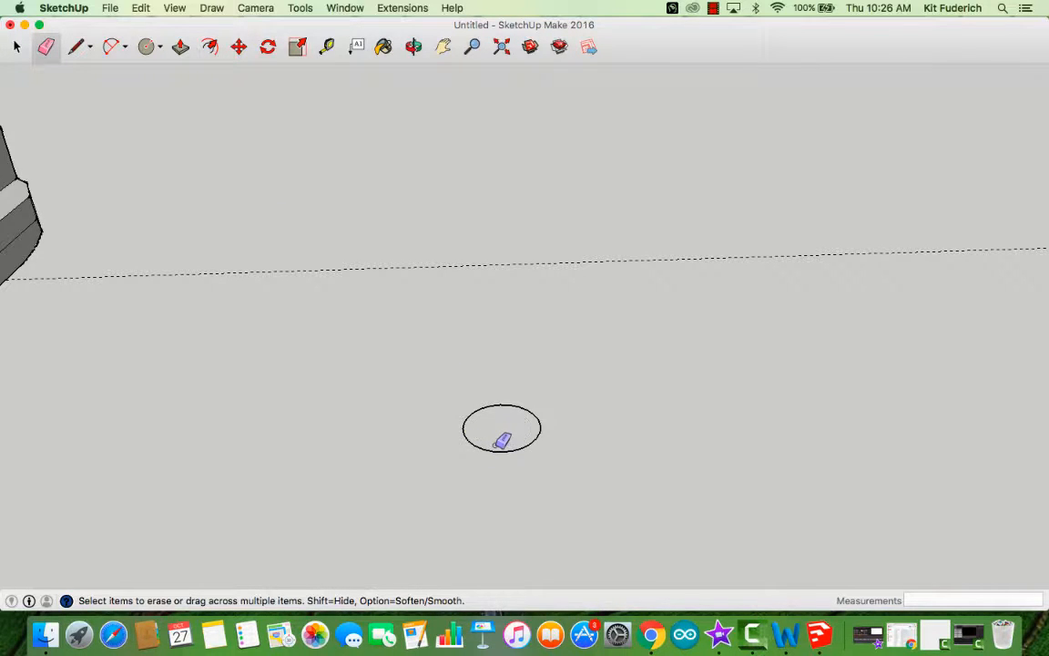
left_click(148, 47)
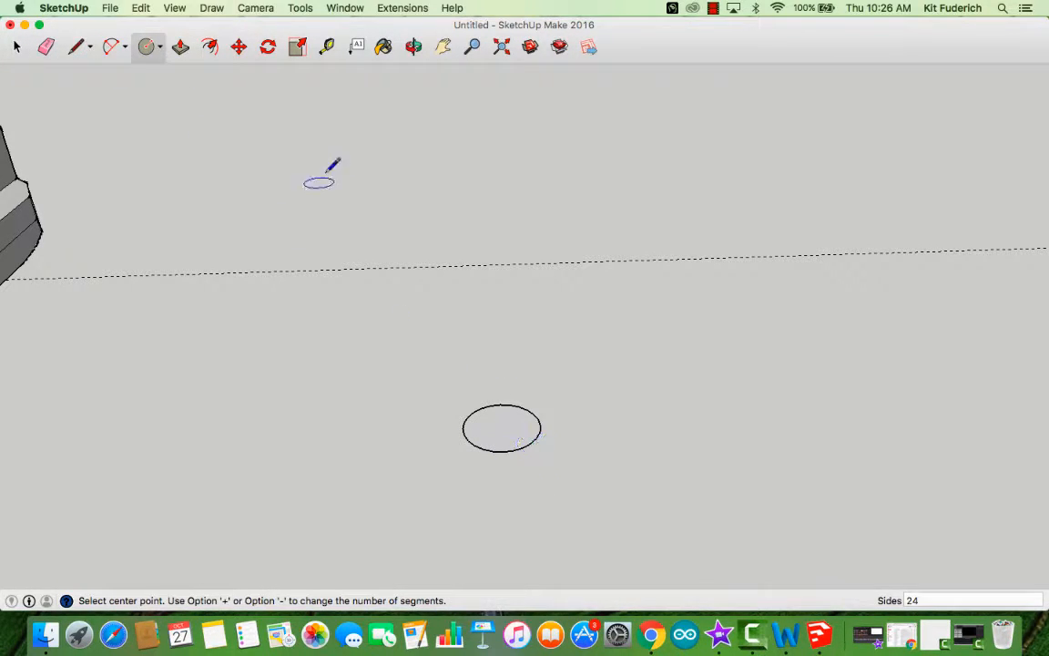
left_click(209, 46)
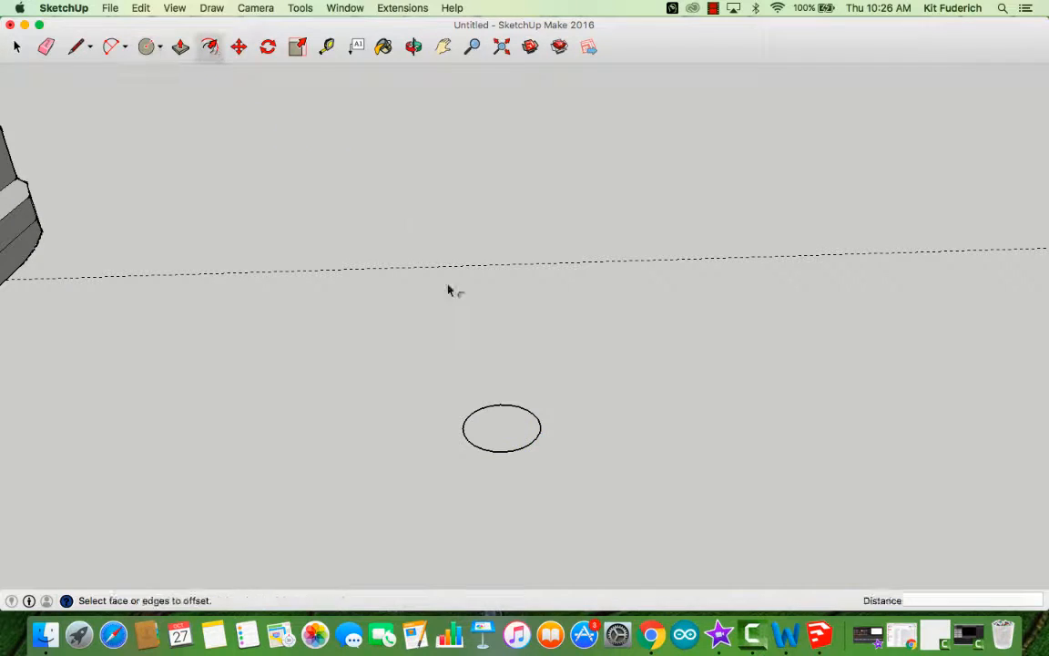
left_click(518, 453)
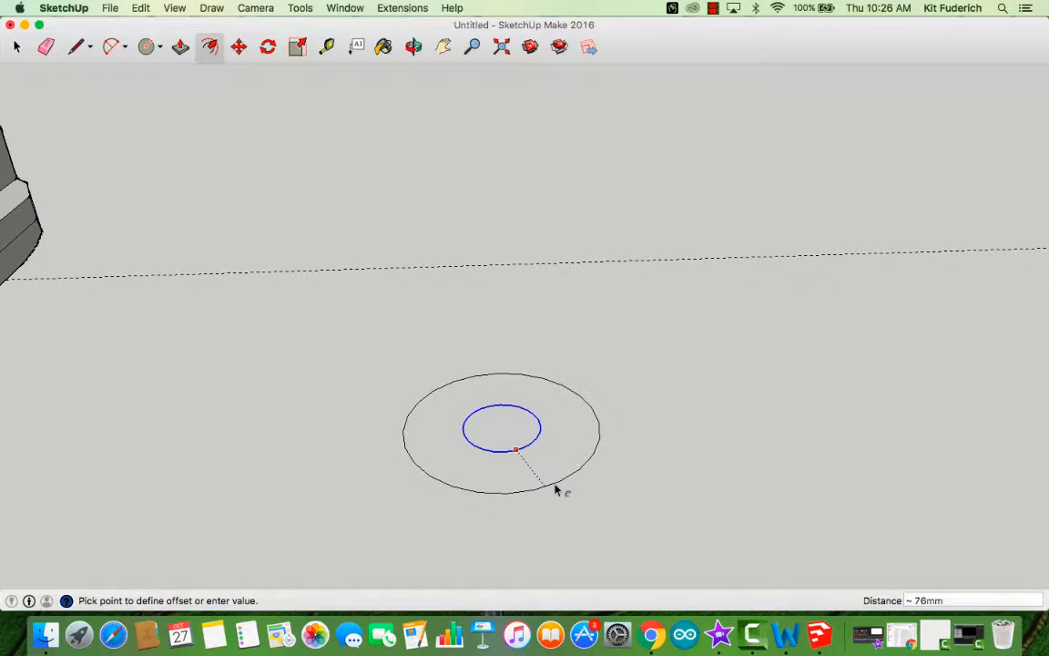
left_click(556, 490)
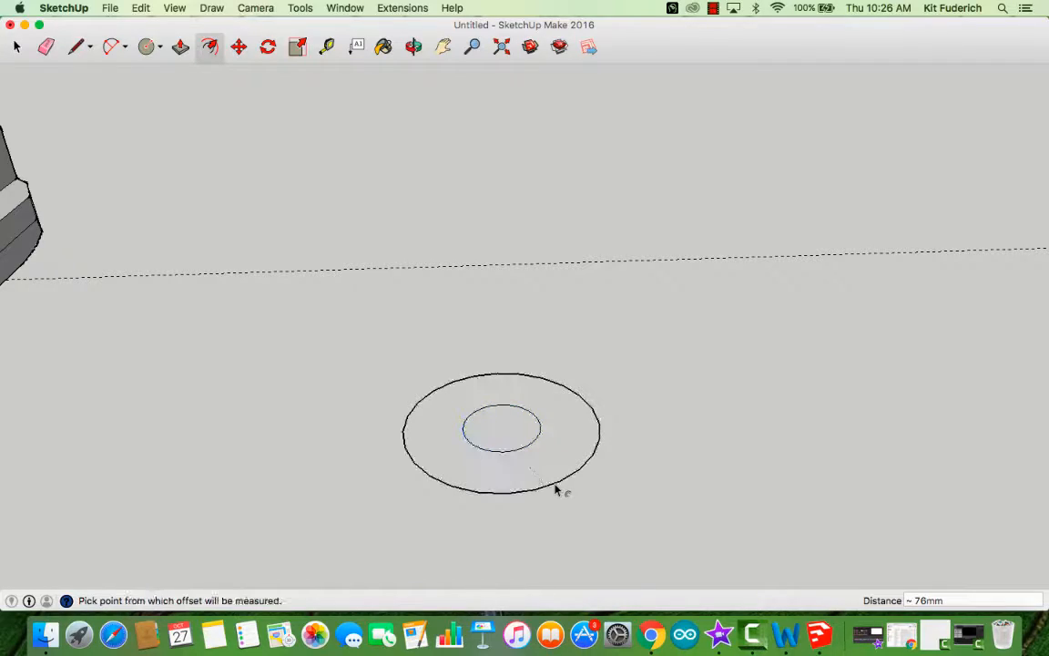
Step: Push/Pull the ring-shaped face between the two circles upward to give the wheel its thickness, leaving the centre circle flat
left_click(414, 46)
left_click_drag(706, 496, 819, 526)
scroll(846, 562, "up", 10)
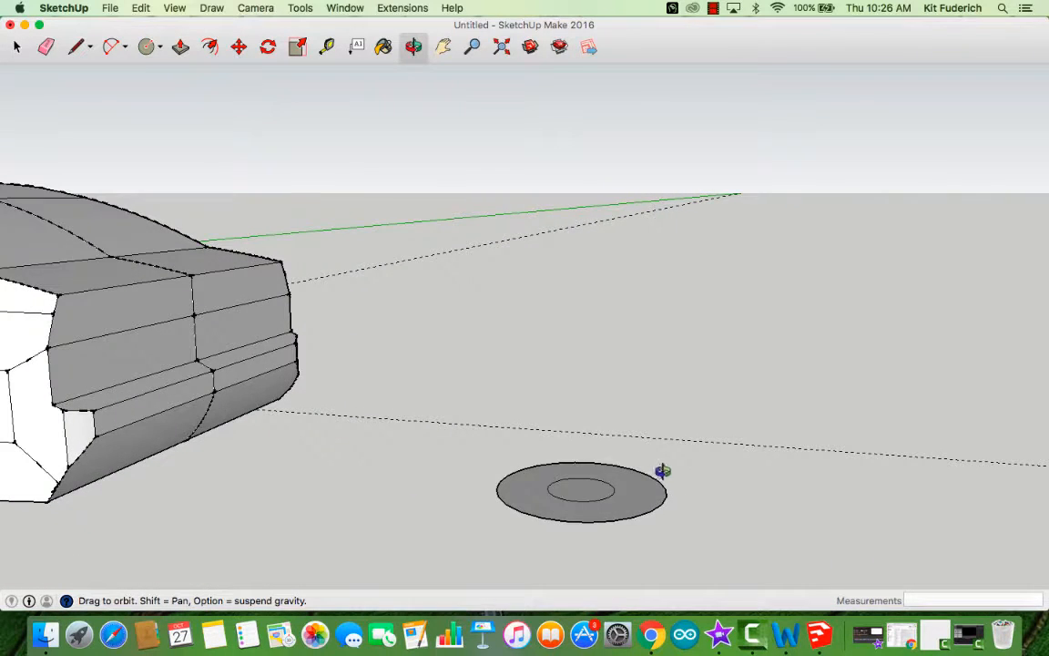
left_click_drag(663, 471, 238, 155)
left_click(17, 47)
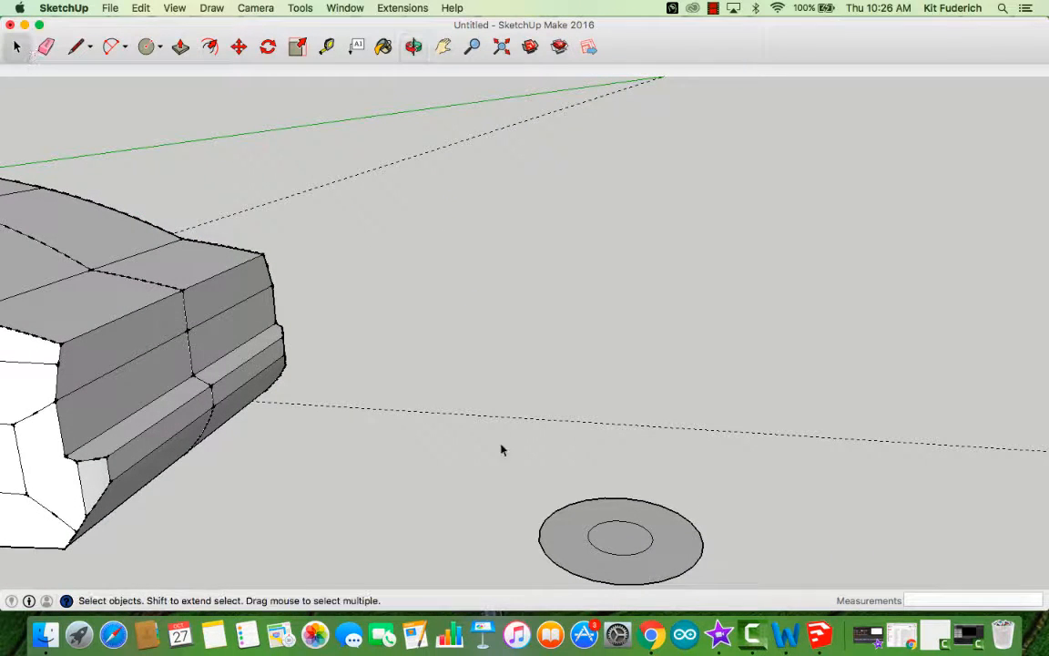
left_click(620, 572)
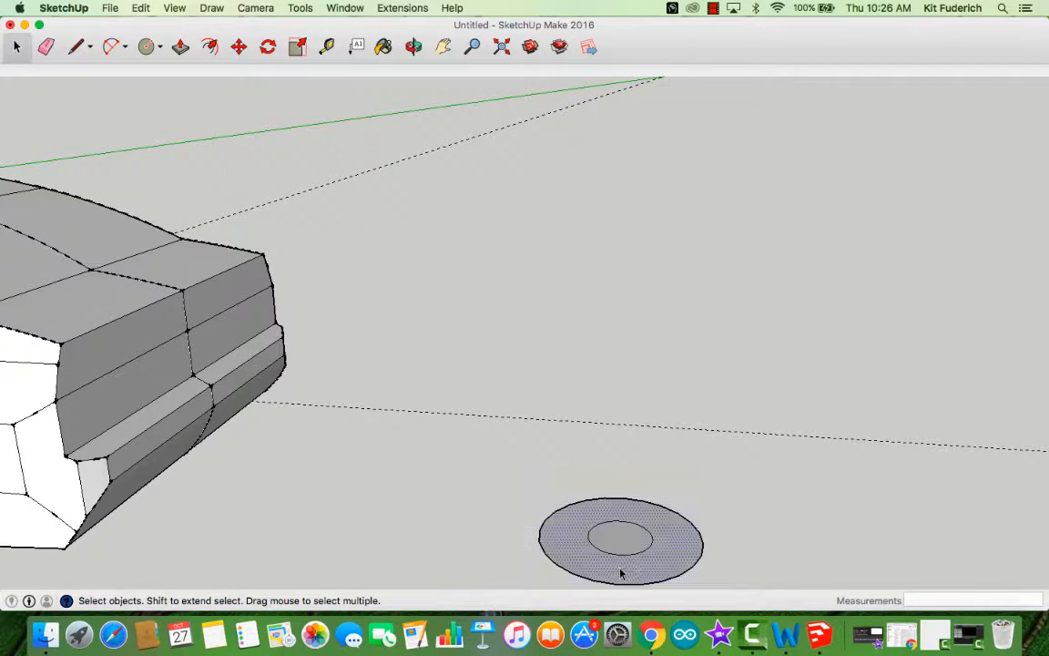
left_click(180, 47)
left_click_drag(665, 572, 663, 532)
Step: Delete the circular face closing the wheel's centre hole on its underside
left_click(413, 48)
left_click_drag(583, 382, 342, 77)
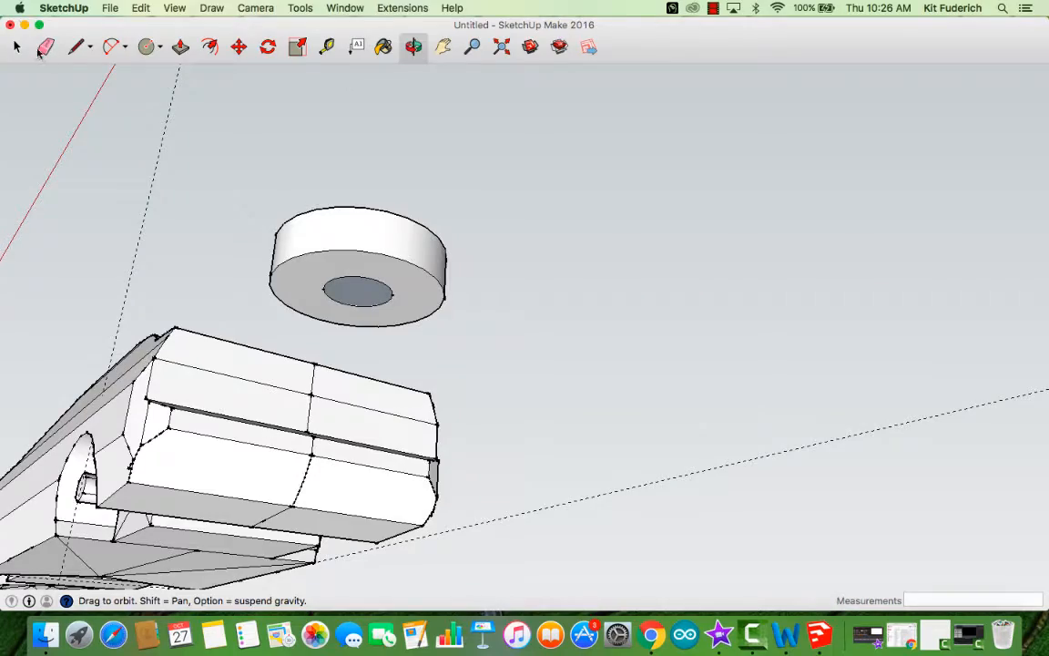
left_click(17, 46)
key("Delete")
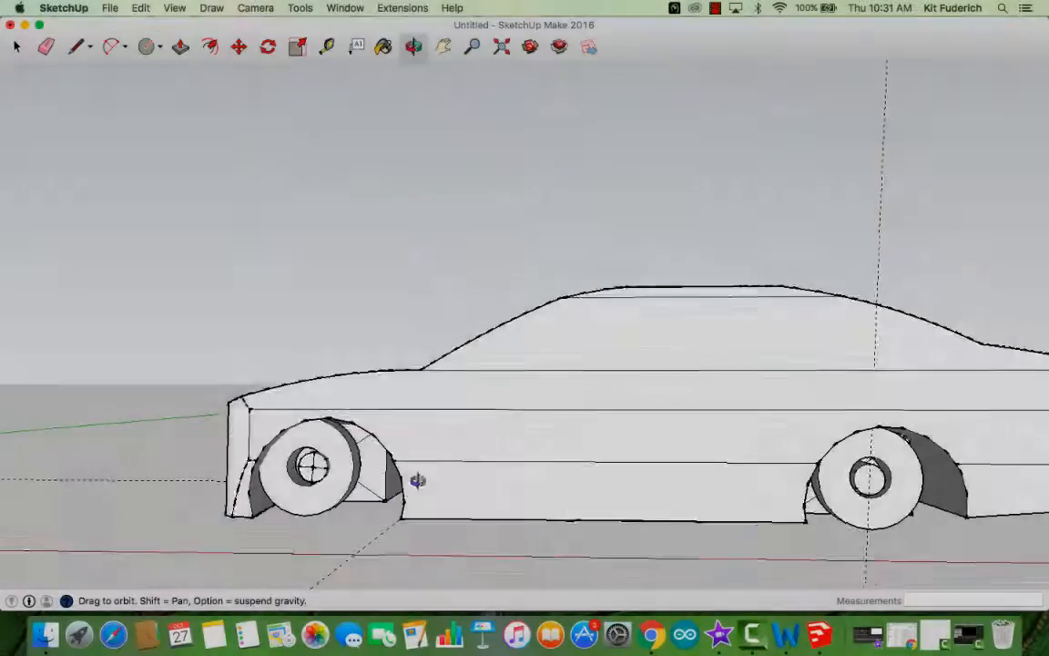
Step: Move the front wheel 38 mm toward the rear of the car to align it with the axle stub in its wheel recess
left_click_drag(418, 480, 885, 480)
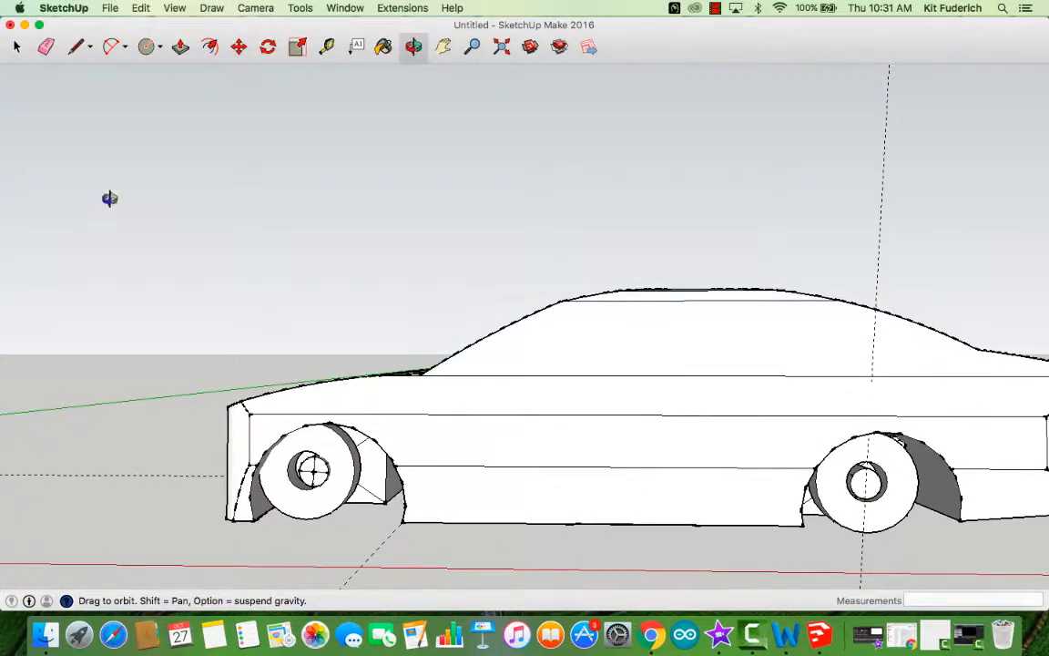
left_click(238, 45)
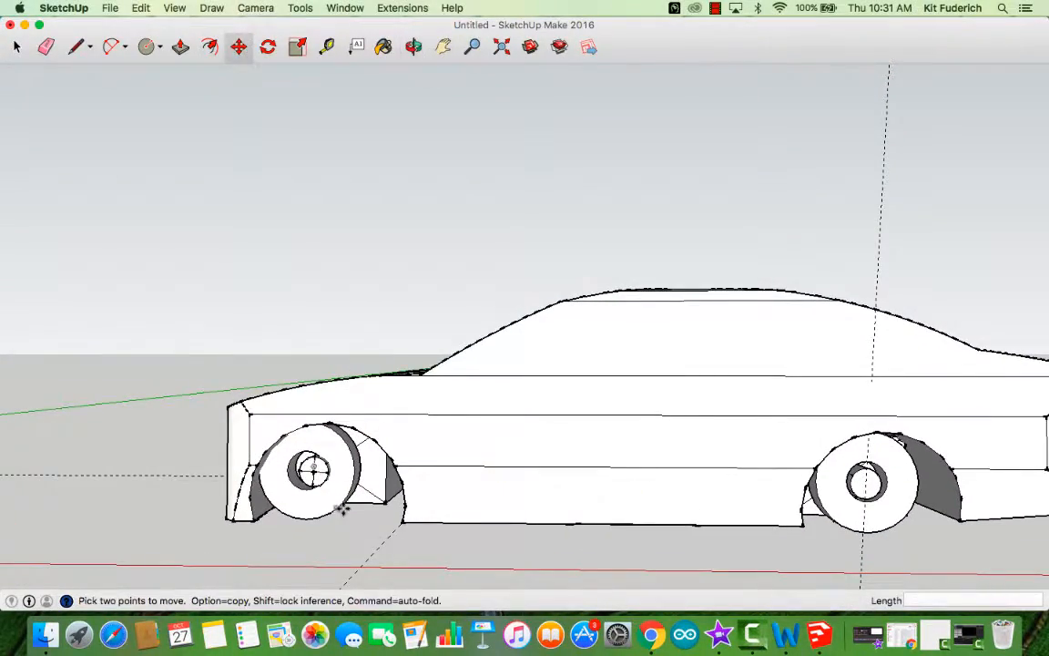
left_click(17, 46)
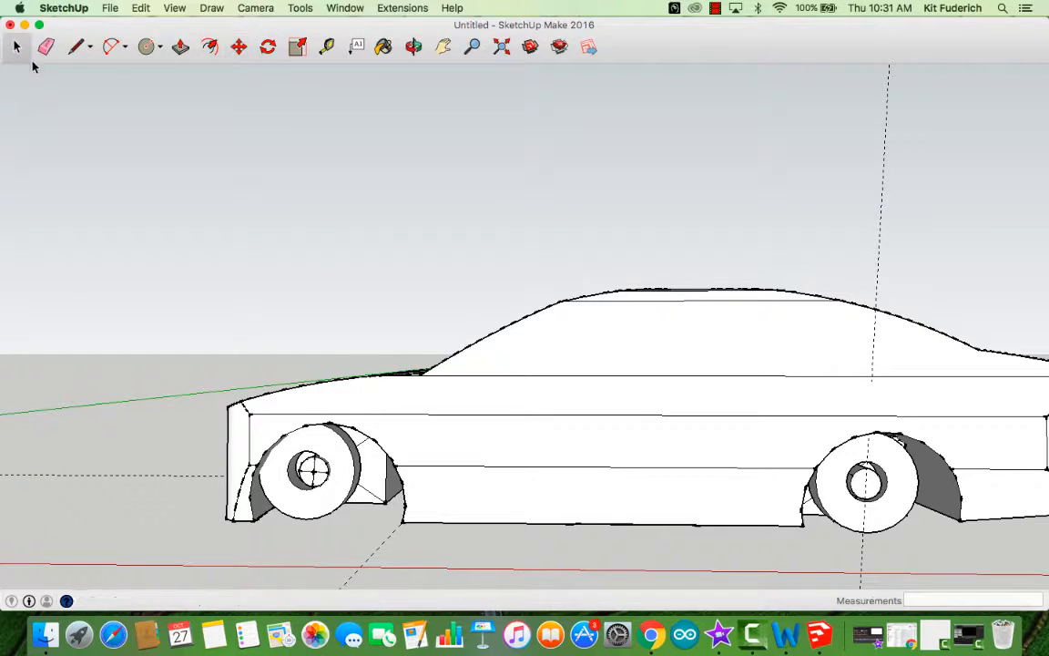
left_click(347, 501)
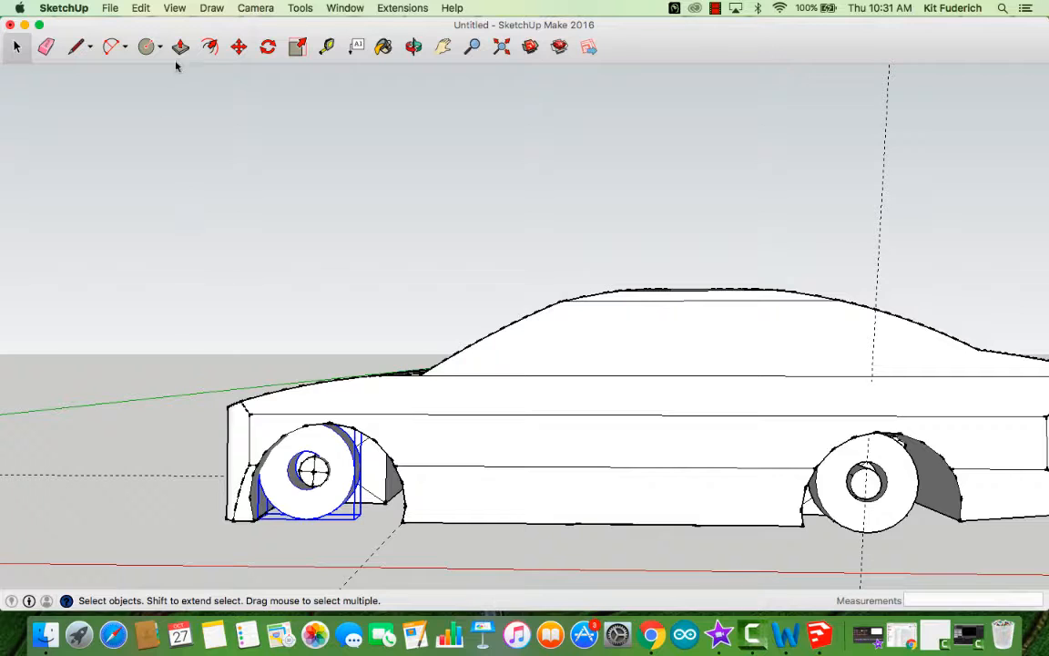
left_click(237, 47)
left_click(330, 480)
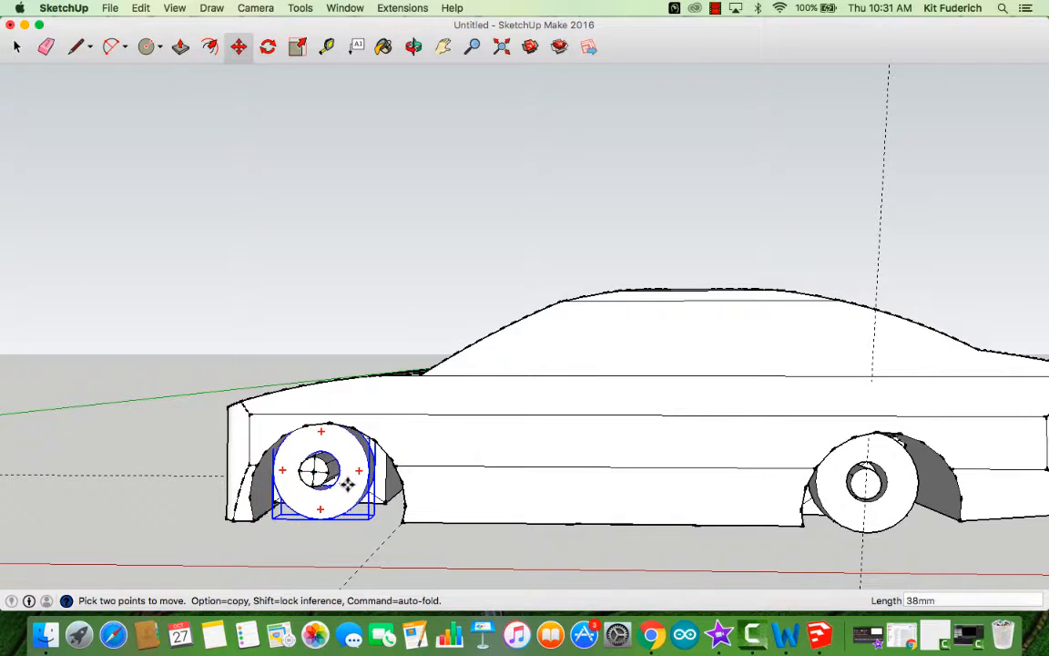
left_click(348, 486)
left_click(413, 48)
left_click_drag(729, 437, 755, 284)
scroll(755, 284, "down", 10)
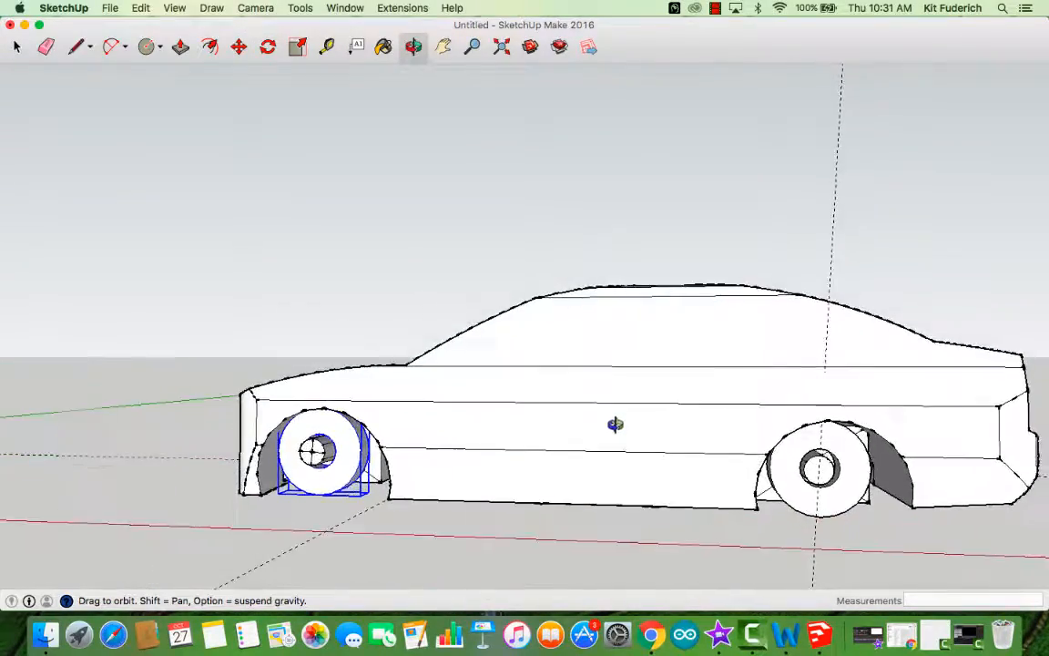
left_click_drag(616, 424, 384, 441)
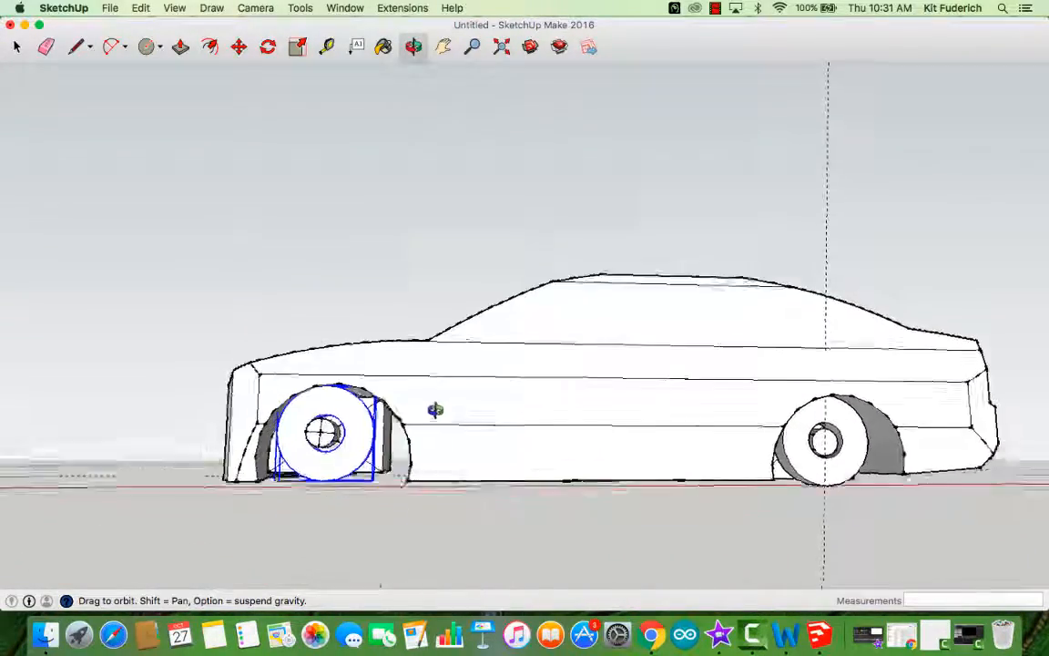